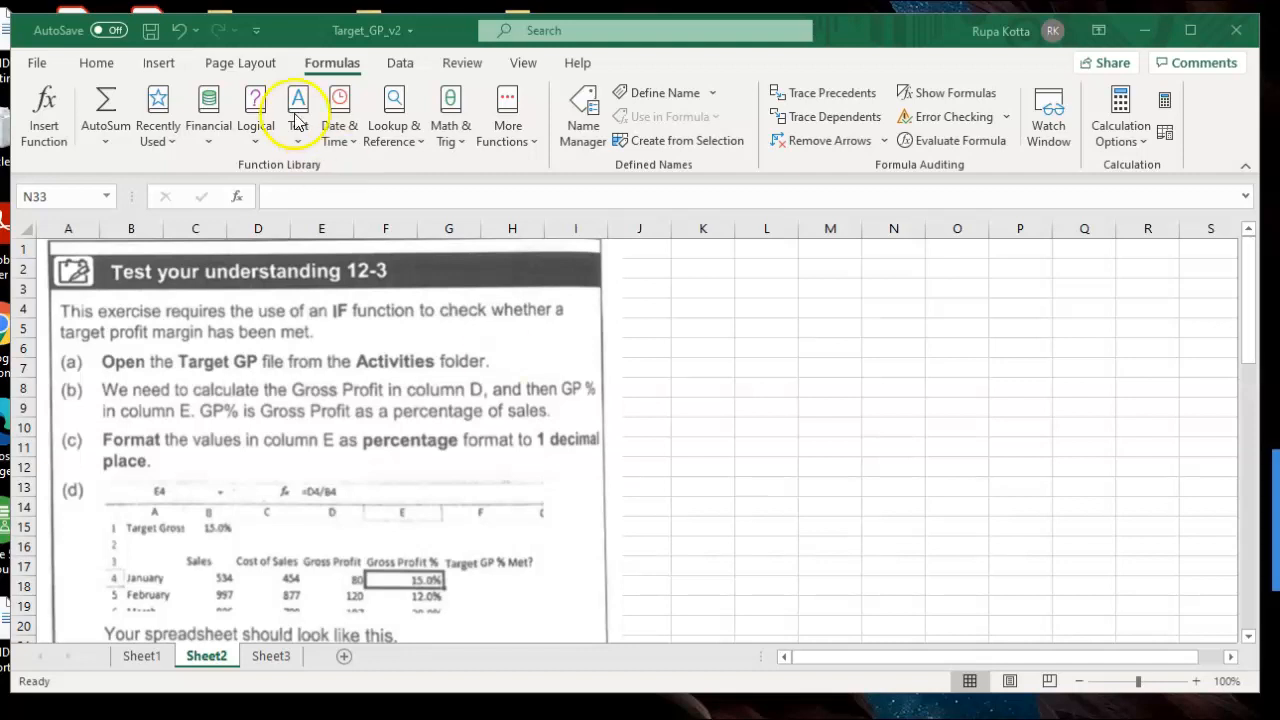
# Examine the formula behind January's Gross Profit in cell D4 on Sheet1
pyautogui.click(96, 66)
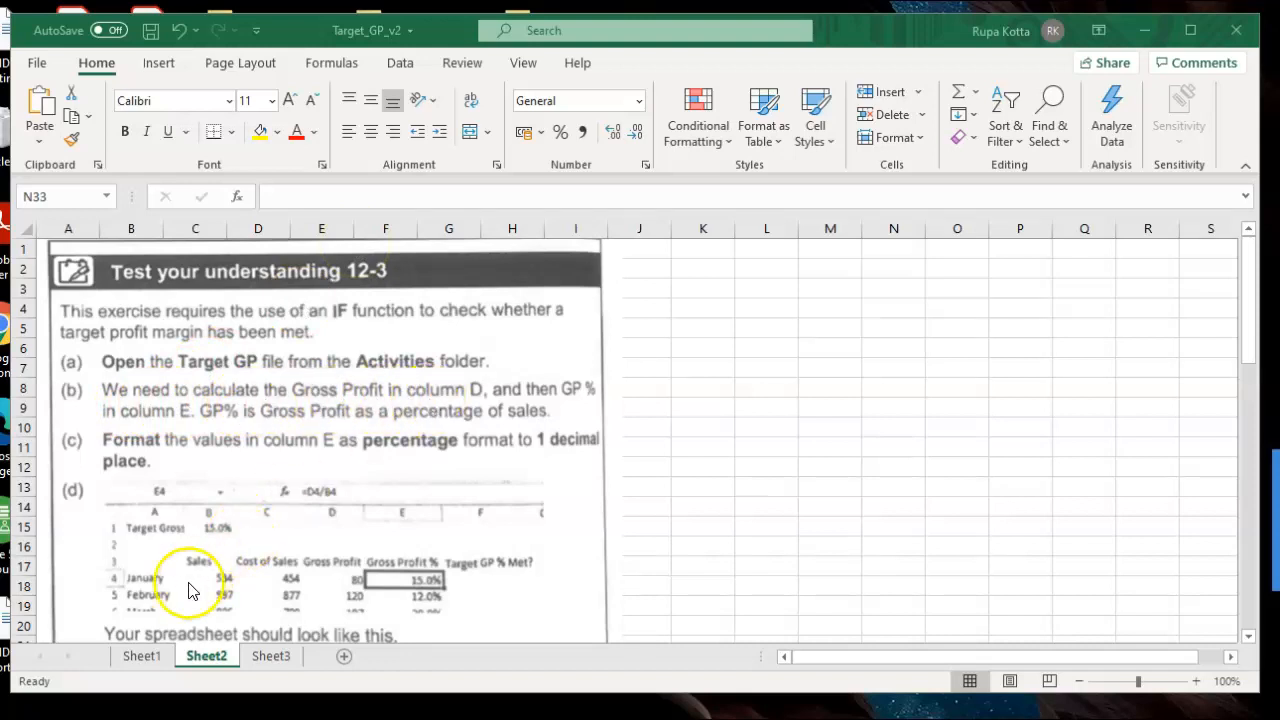
pyautogui.click(149, 655)
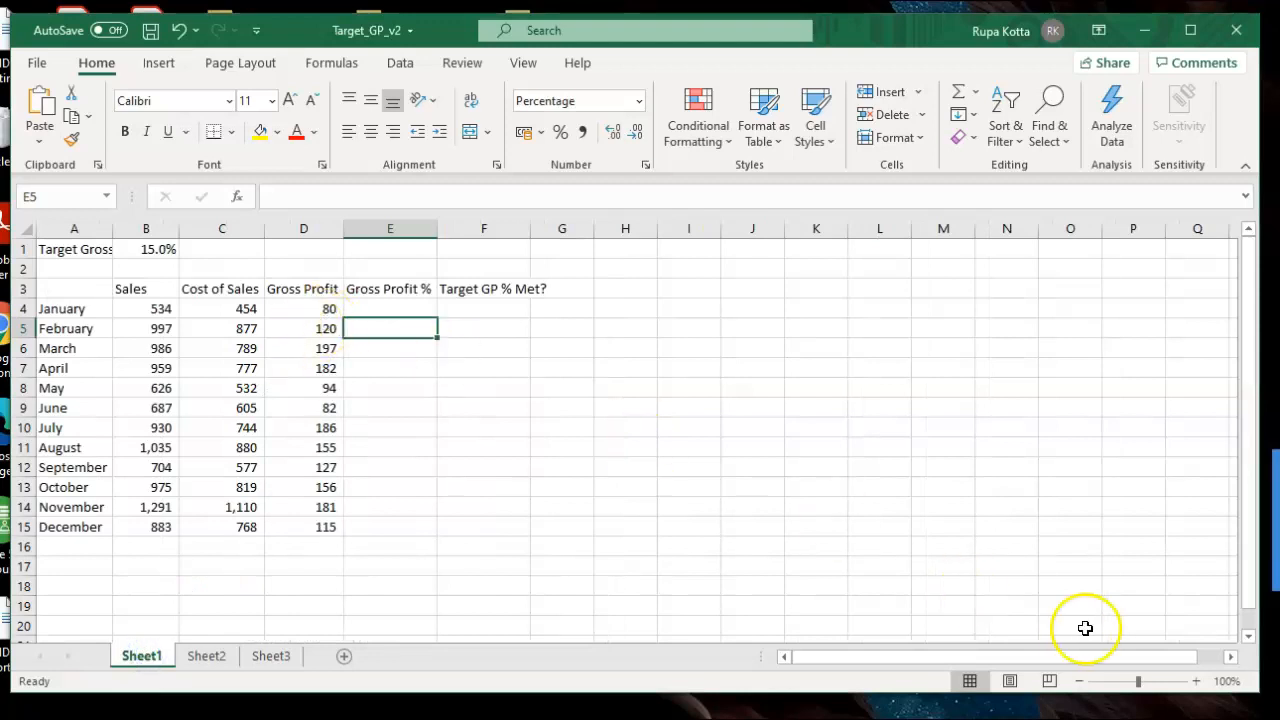
pyautogui.click(1195, 681)
pyautogui.click(1195, 681)
pyautogui.click(1195, 681)
pyautogui.click(1195, 681)
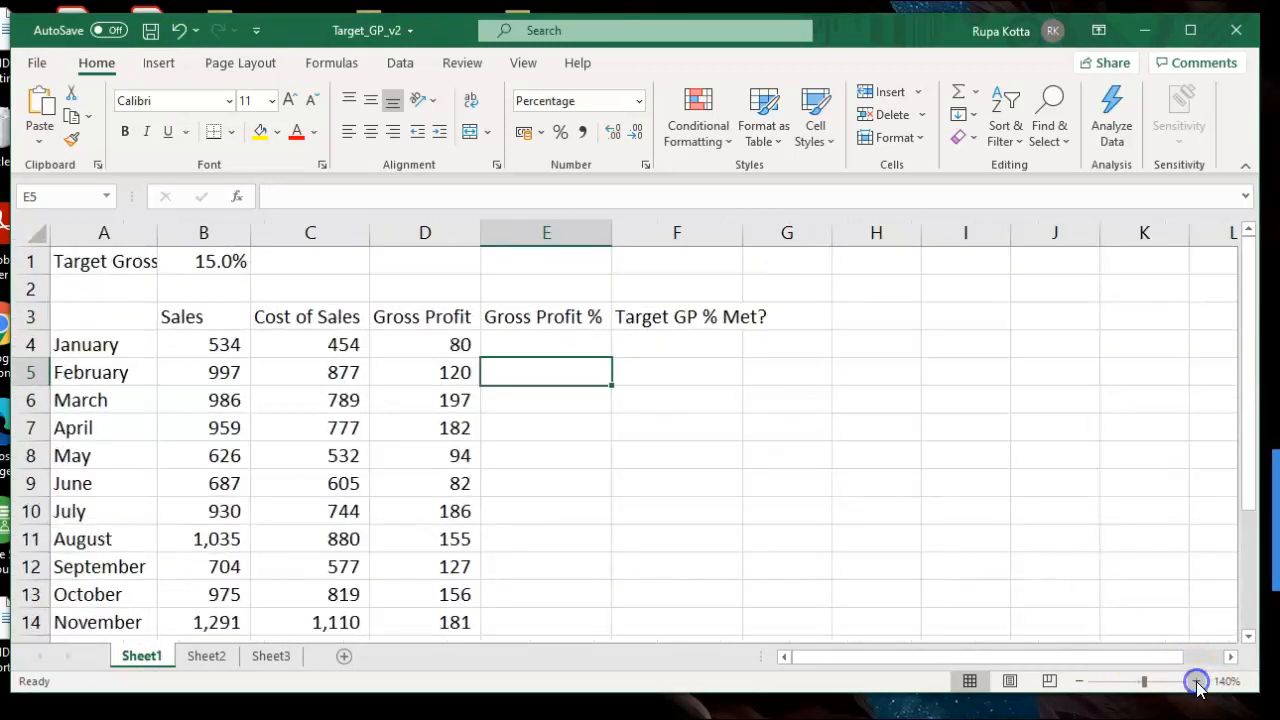
pyautogui.click(1248, 636)
pyautogui.click(1248, 636)
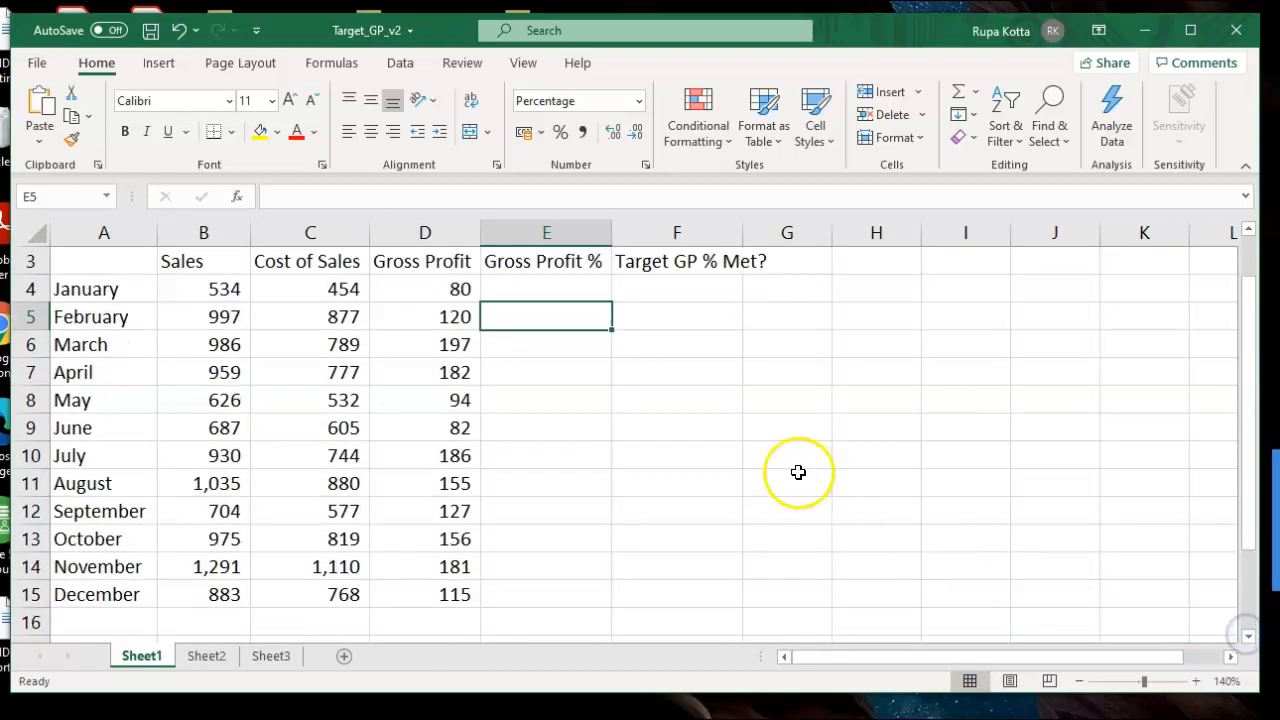
pyautogui.doubleClick(443, 292)
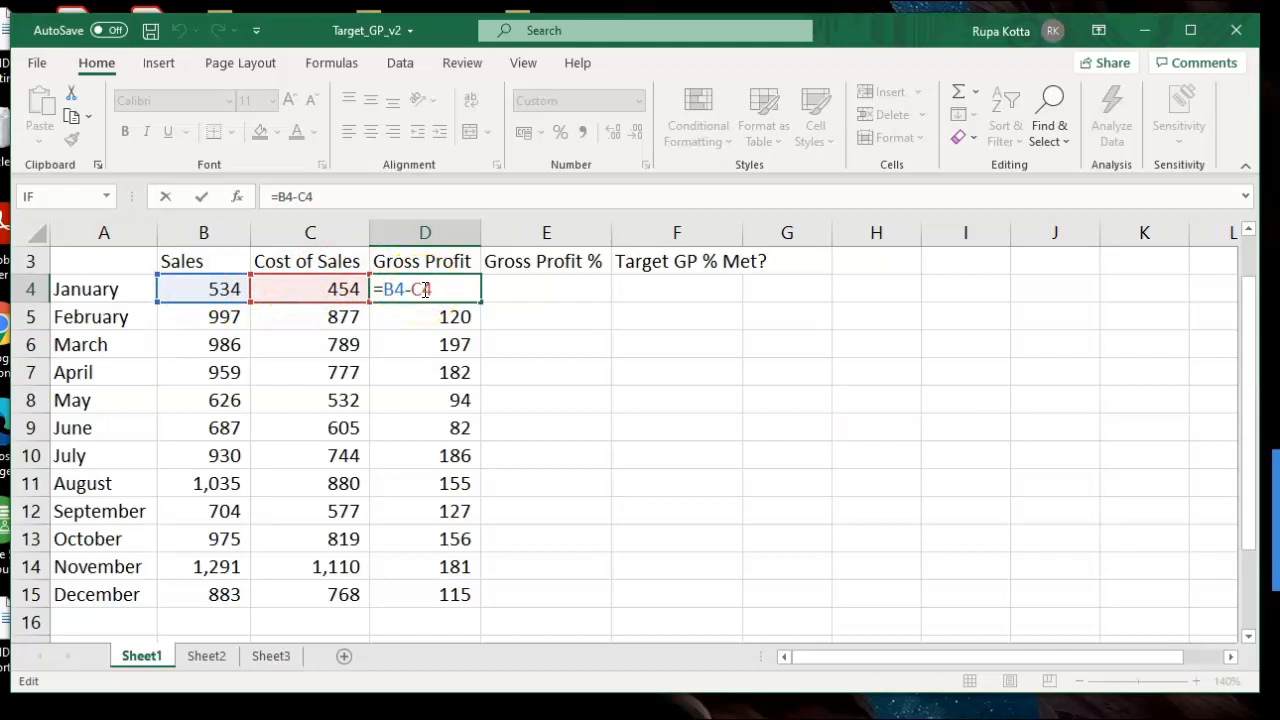
pyautogui.press('Return')
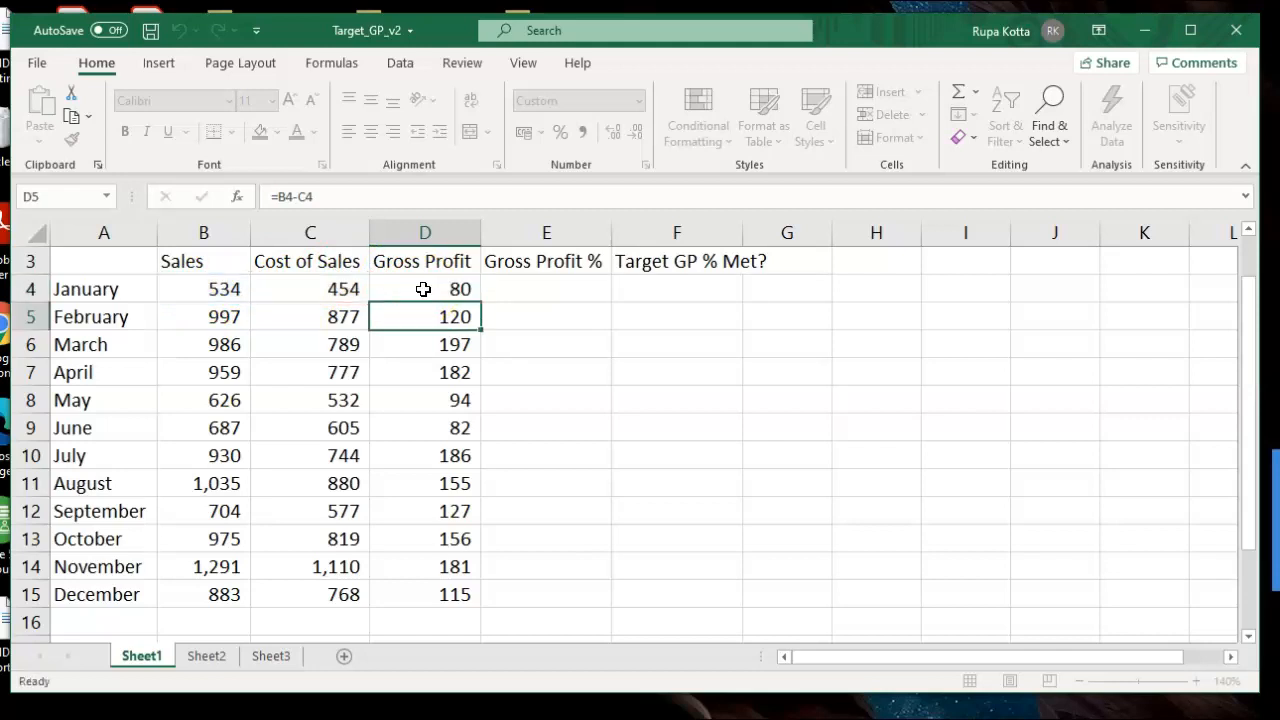
# Check the exercise instructions on Sheet2, and calculate January's Gross Profit % in Sheet1 cell E4 with the formula =D4/B4
pyautogui.click(207, 657)
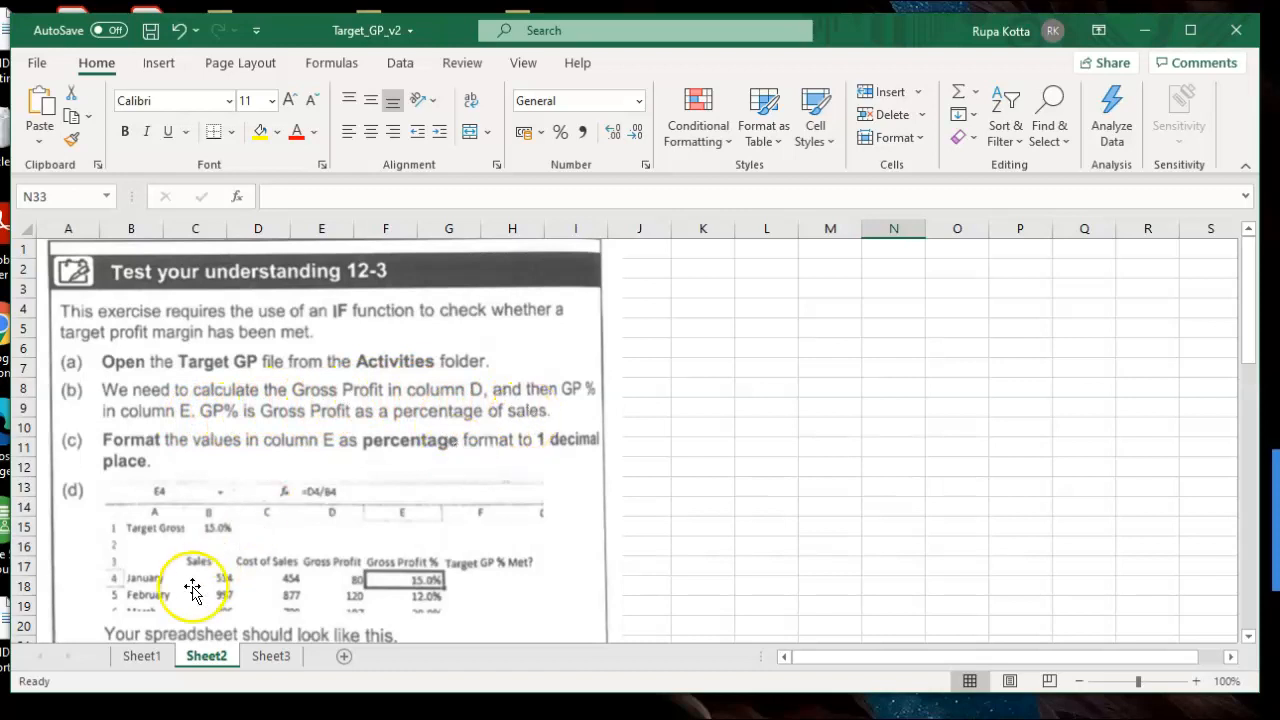
pyautogui.click(141, 656)
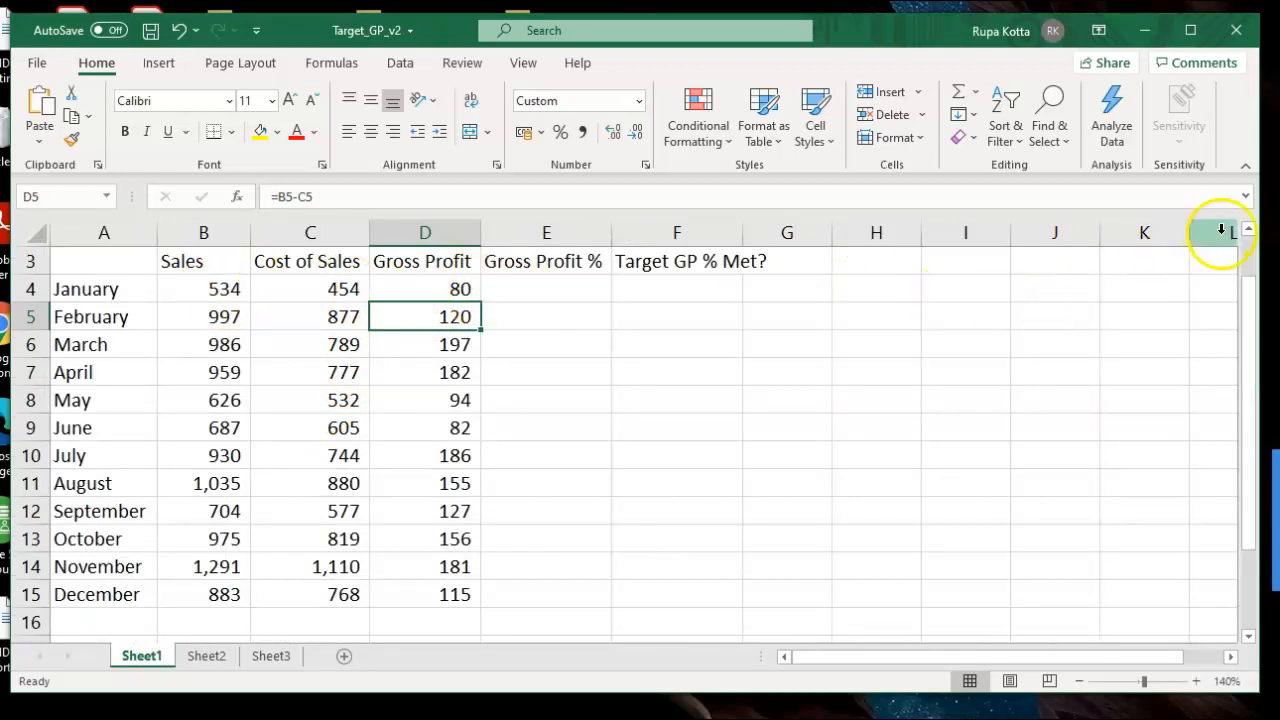
pyautogui.scroll(1, 1245, 233)
pyautogui.click(575, 339)
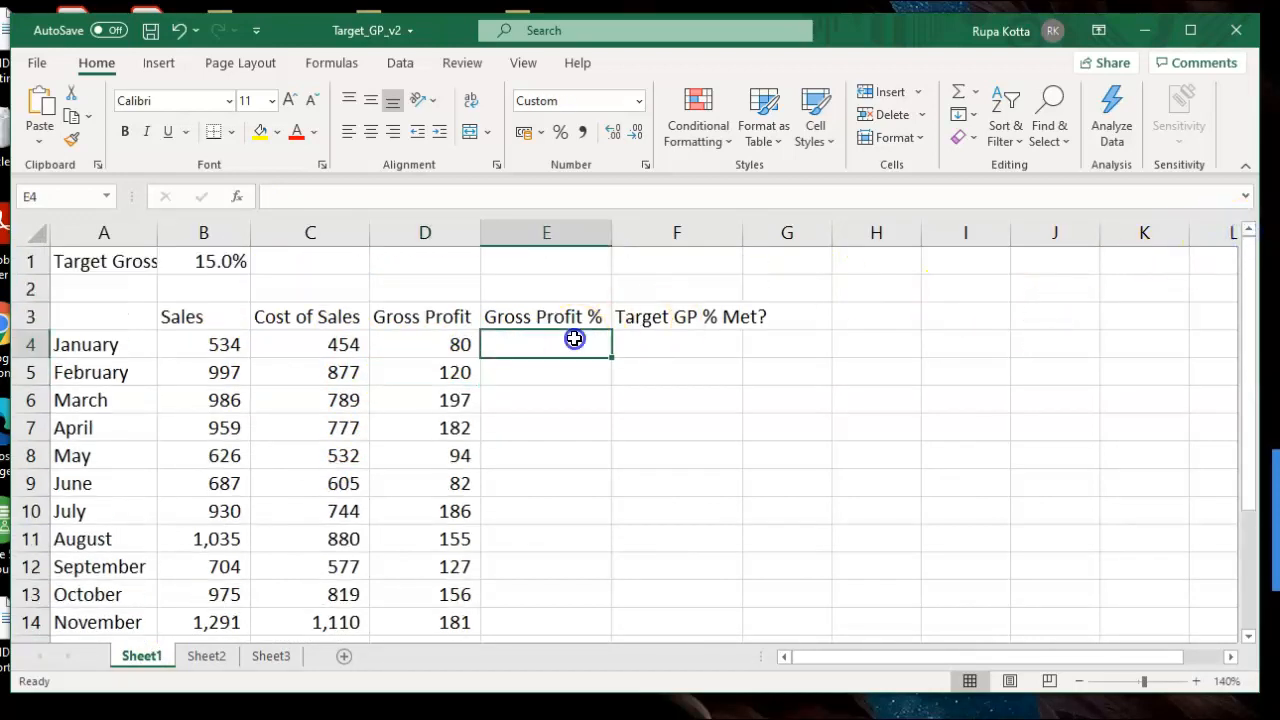
pyautogui.write('=')
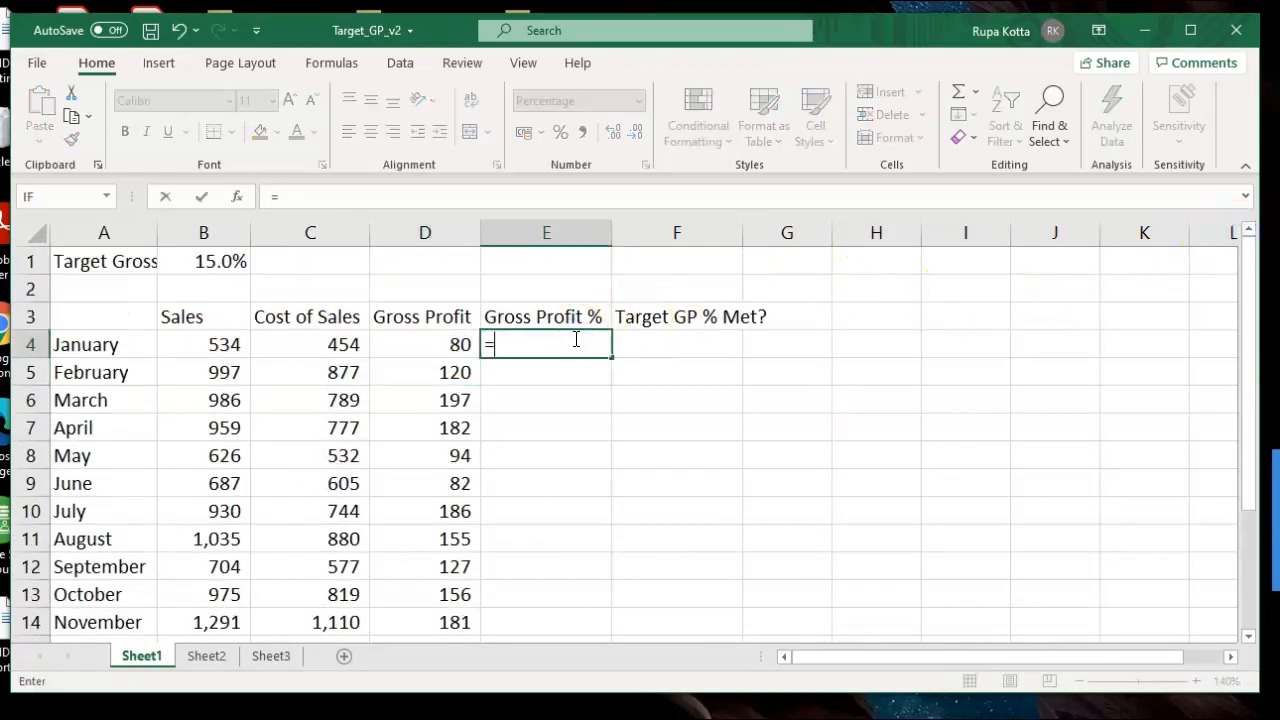
pyautogui.click(443, 343)
pyautogui.write('/')
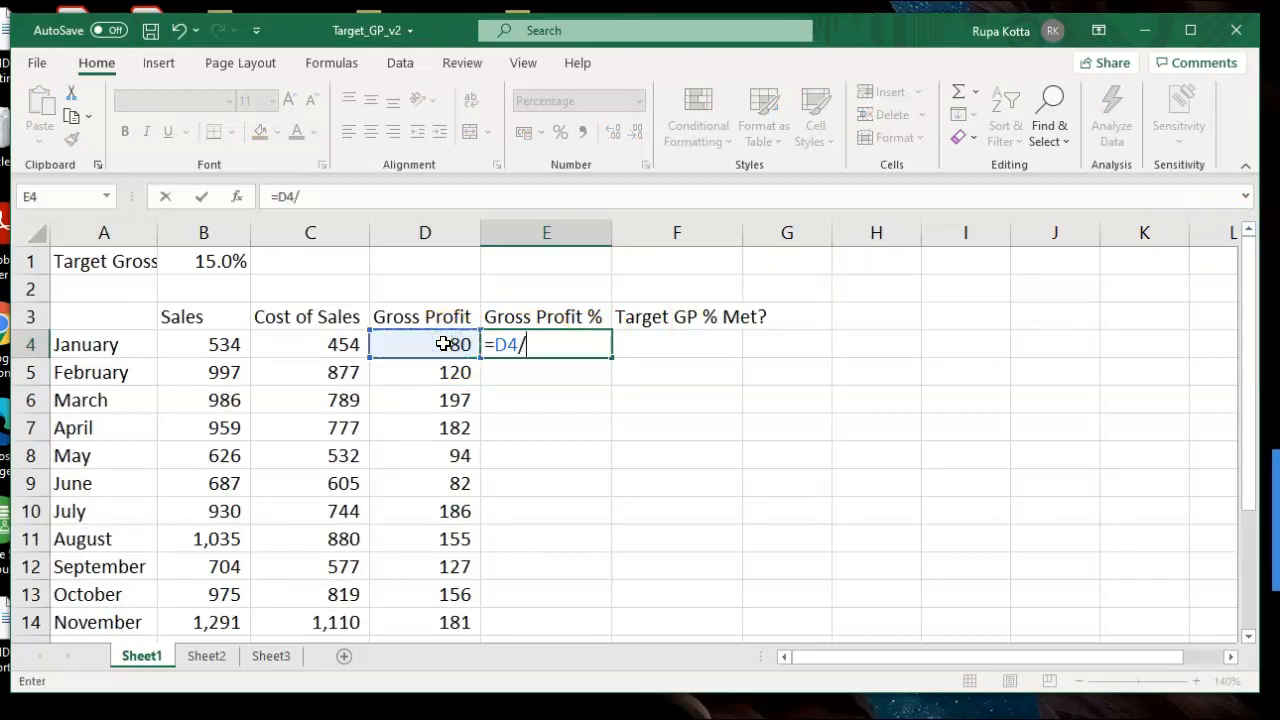
pyautogui.click(210, 345)
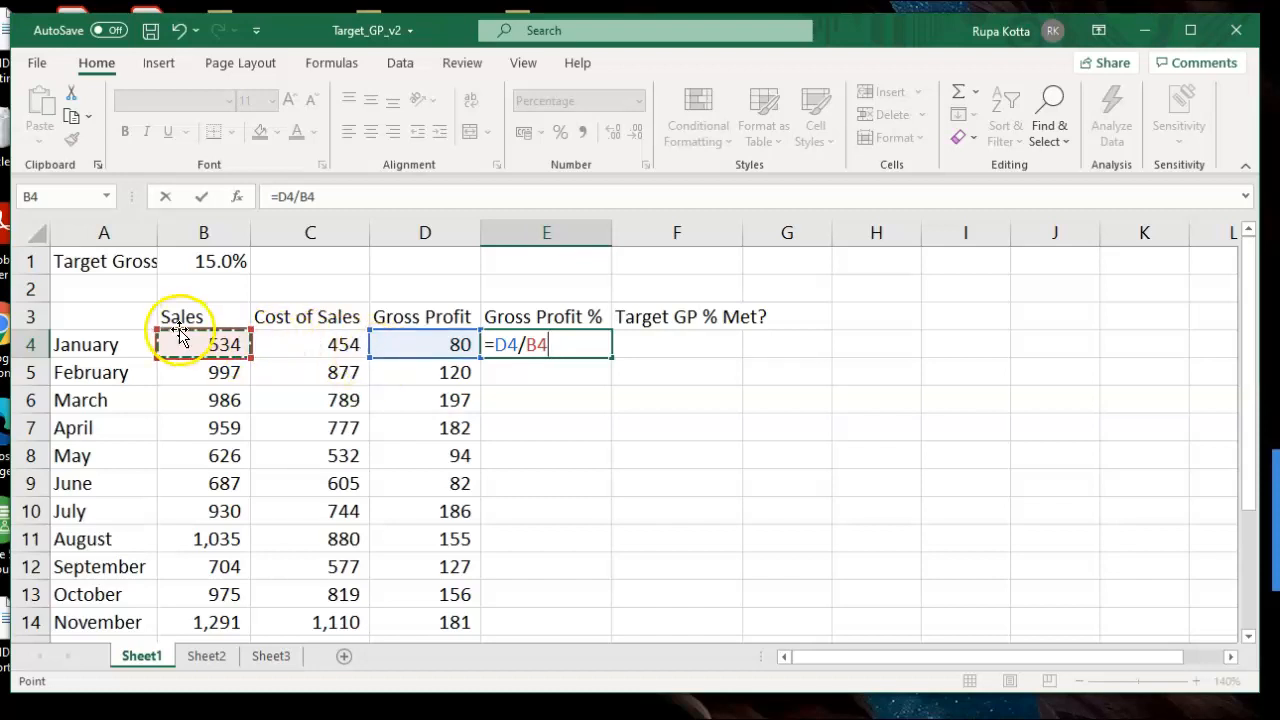
pyautogui.press('Return')
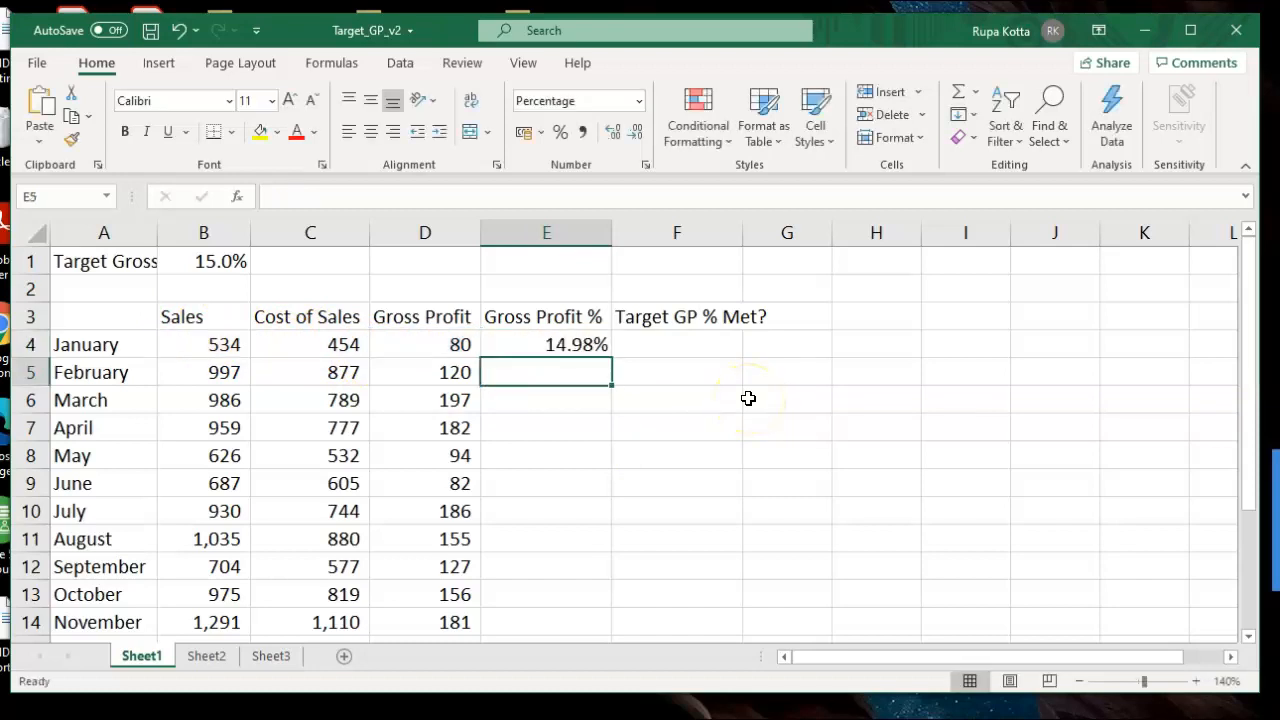
# Fill the Gross Profit % formula from E4 down through December in E15
pyautogui.click(552, 345)
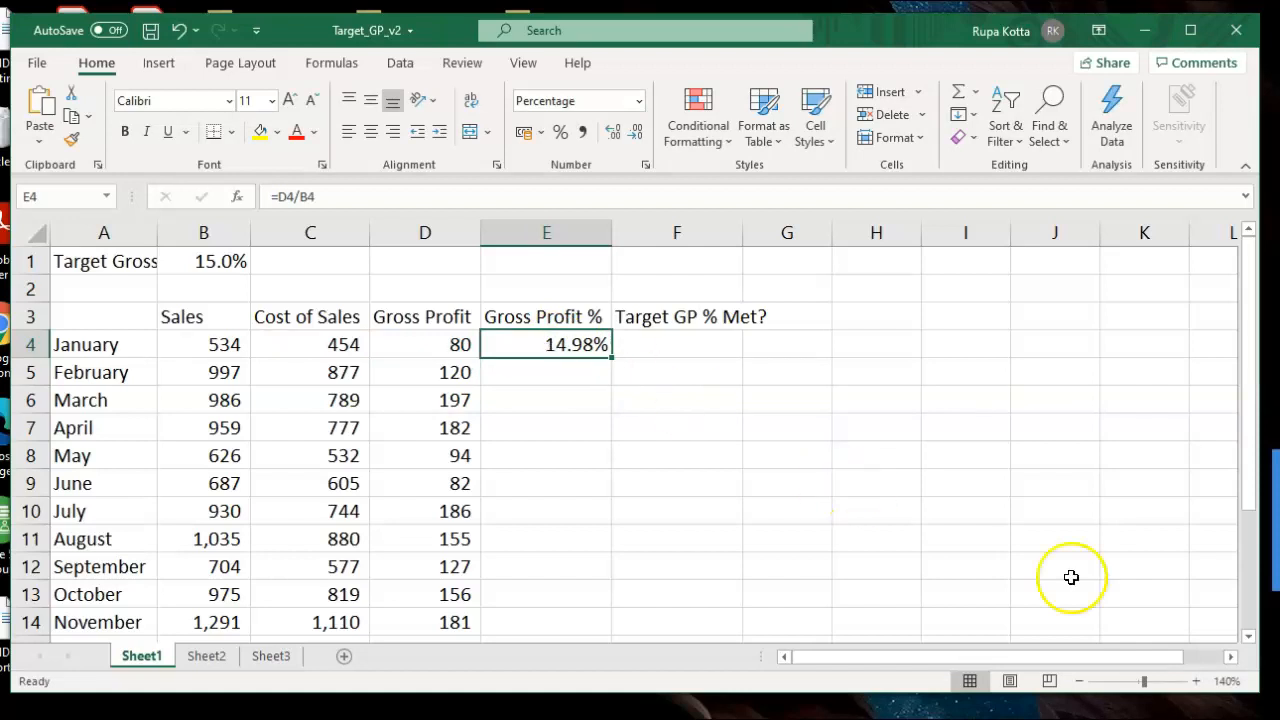
pyautogui.click(1081, 681)
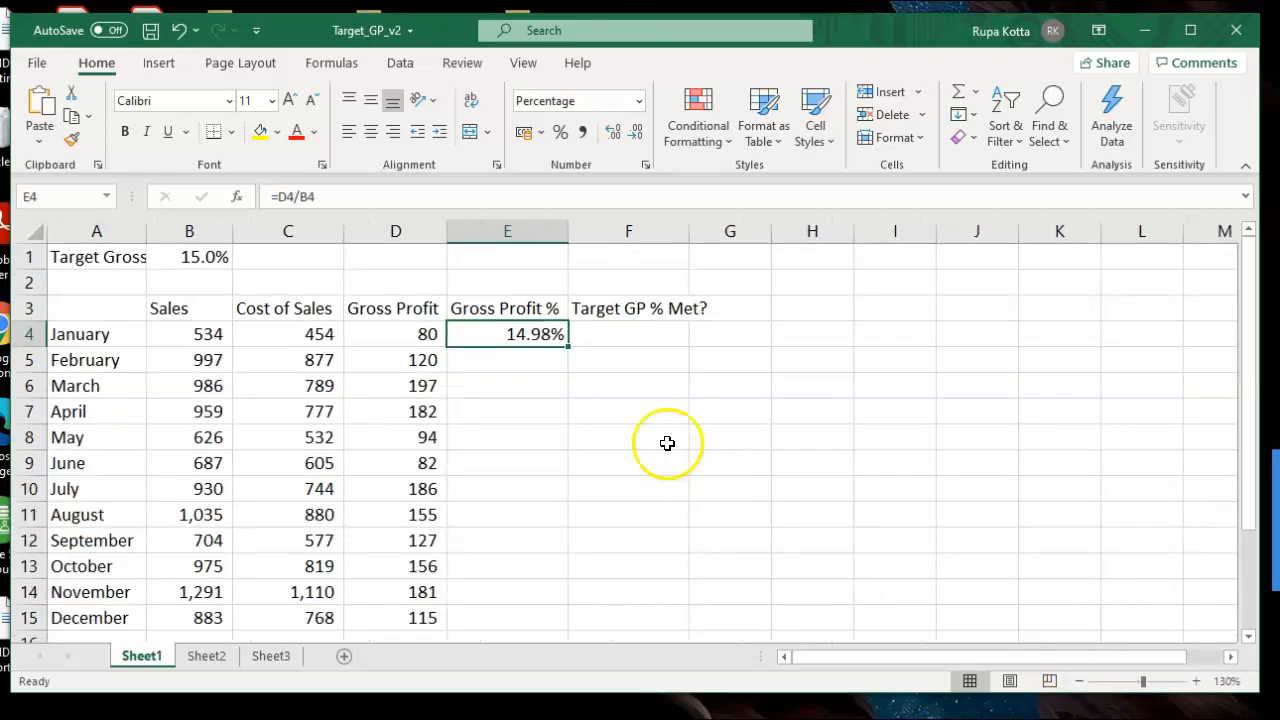
pyautogui.doubleClick(569, 351)
pyautogui.click(673, 411)
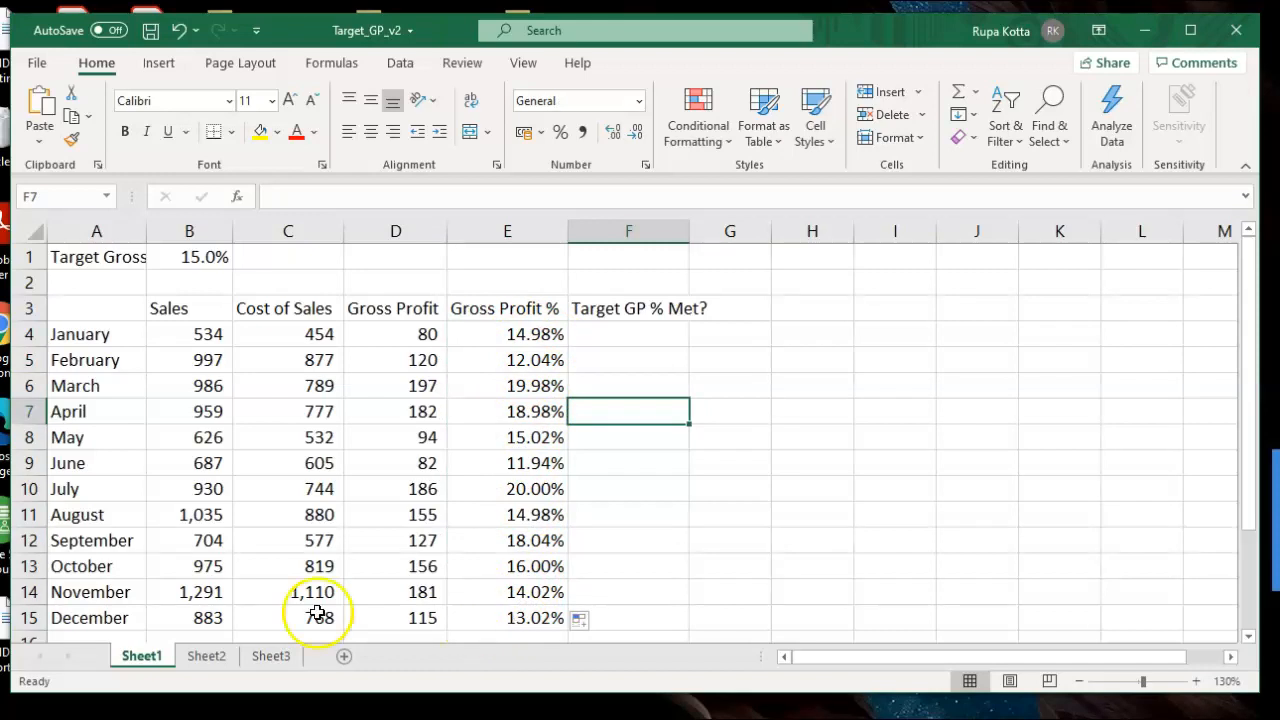
# Check the formatting instruction on Sheet2, and format E4:E15 on Sheet1 as Percentage with 1 decimal place
pyautogui.click(208, 656)
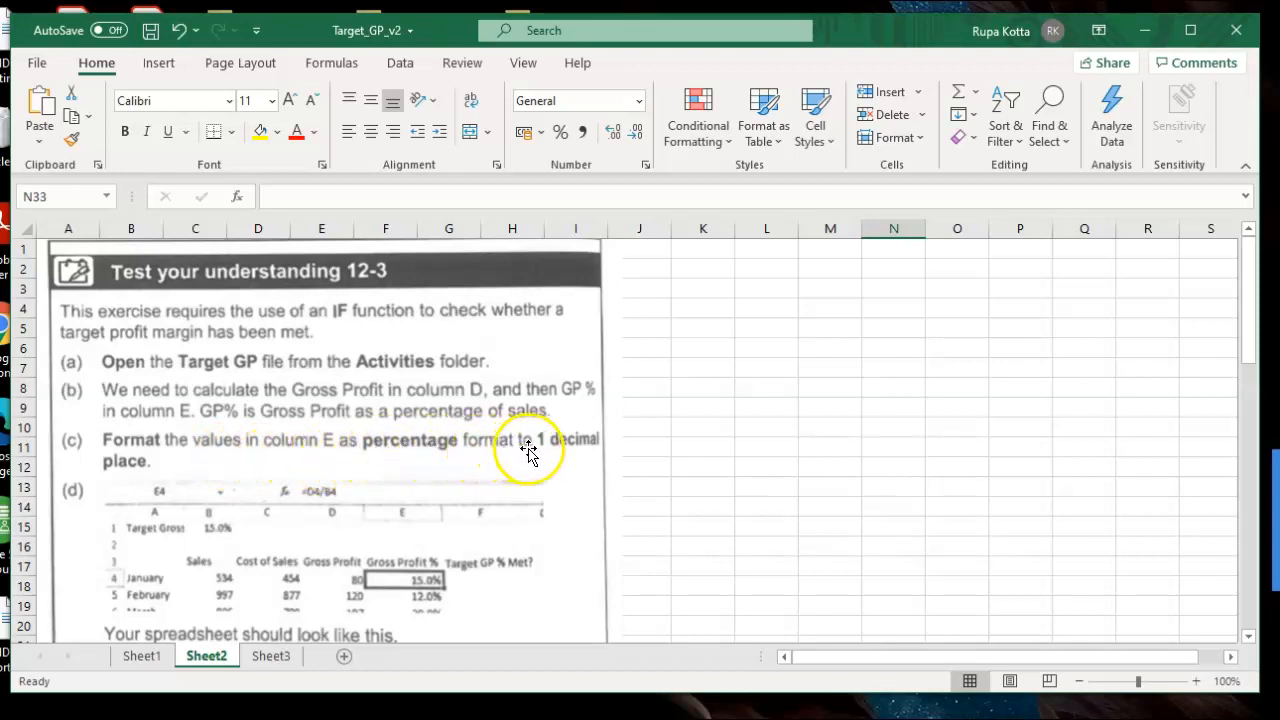
pyautogui.click(142, 655)
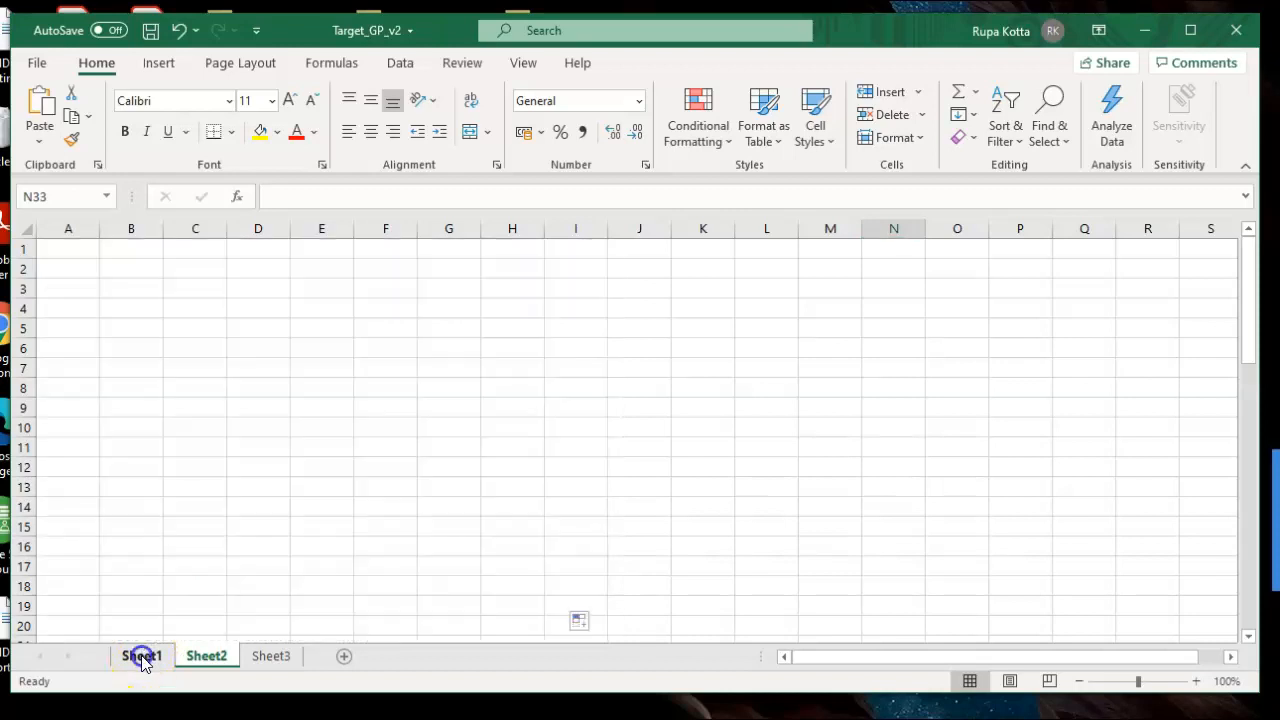
pyautogui.moveTo(513, 336); pyautogui.dragTo(507, 617)
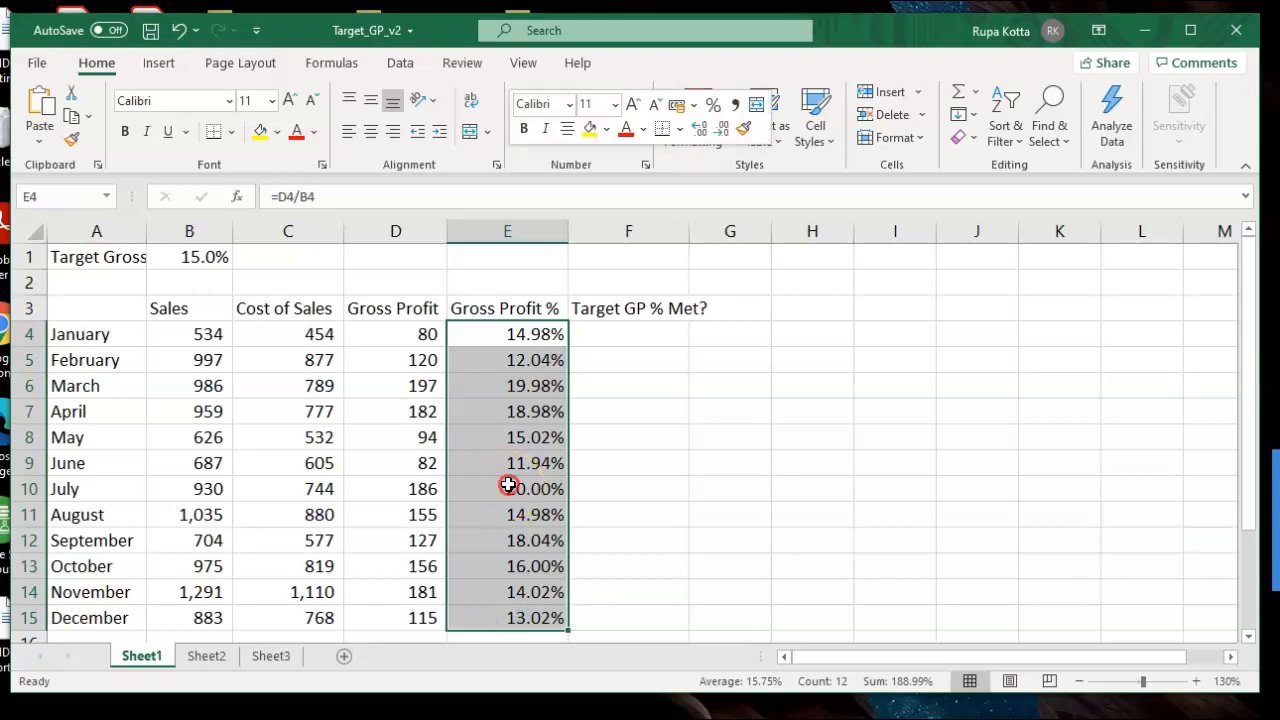
pyautogui.rightClick(508, 485)
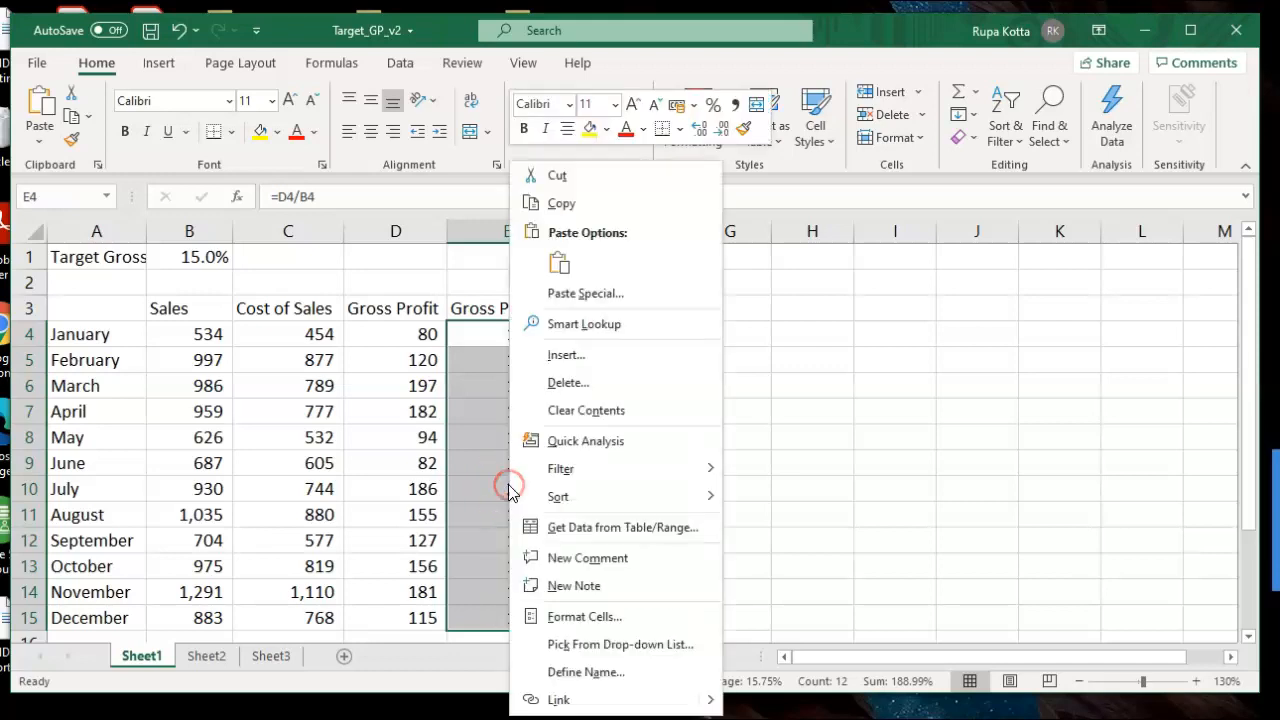
pyautogui.click(583, 619)
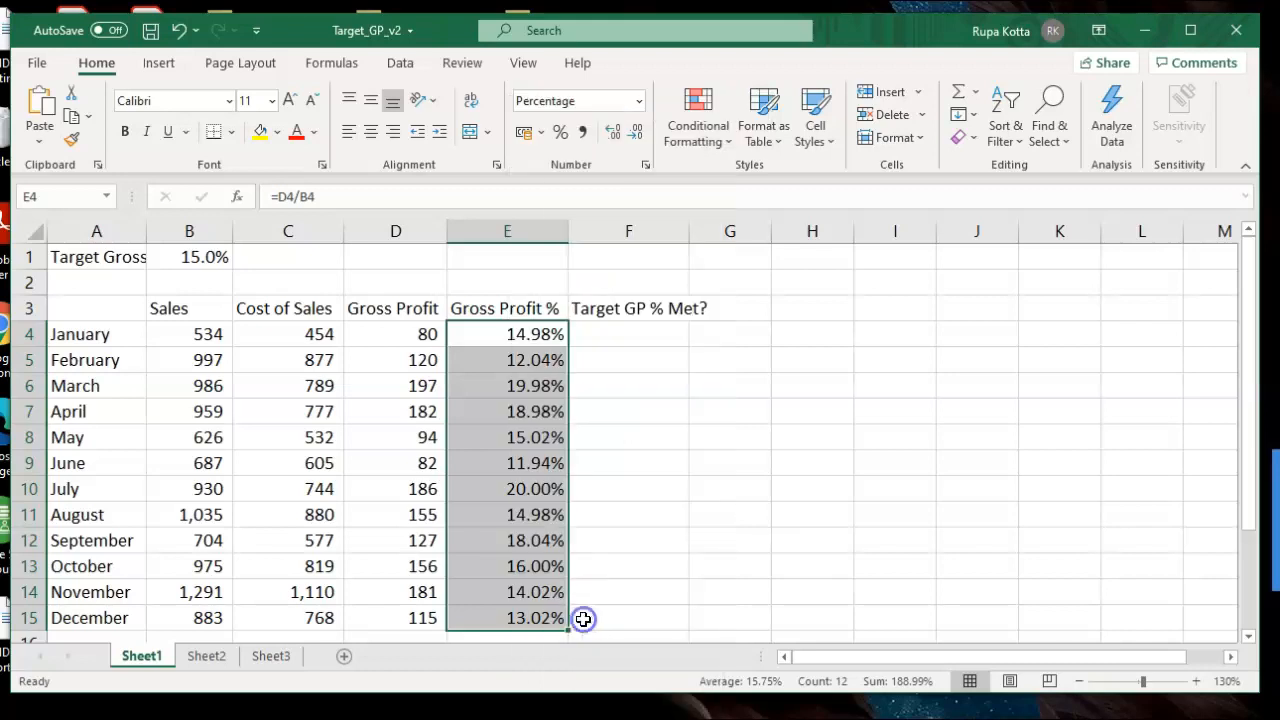
pyautogui.click(601, 374)
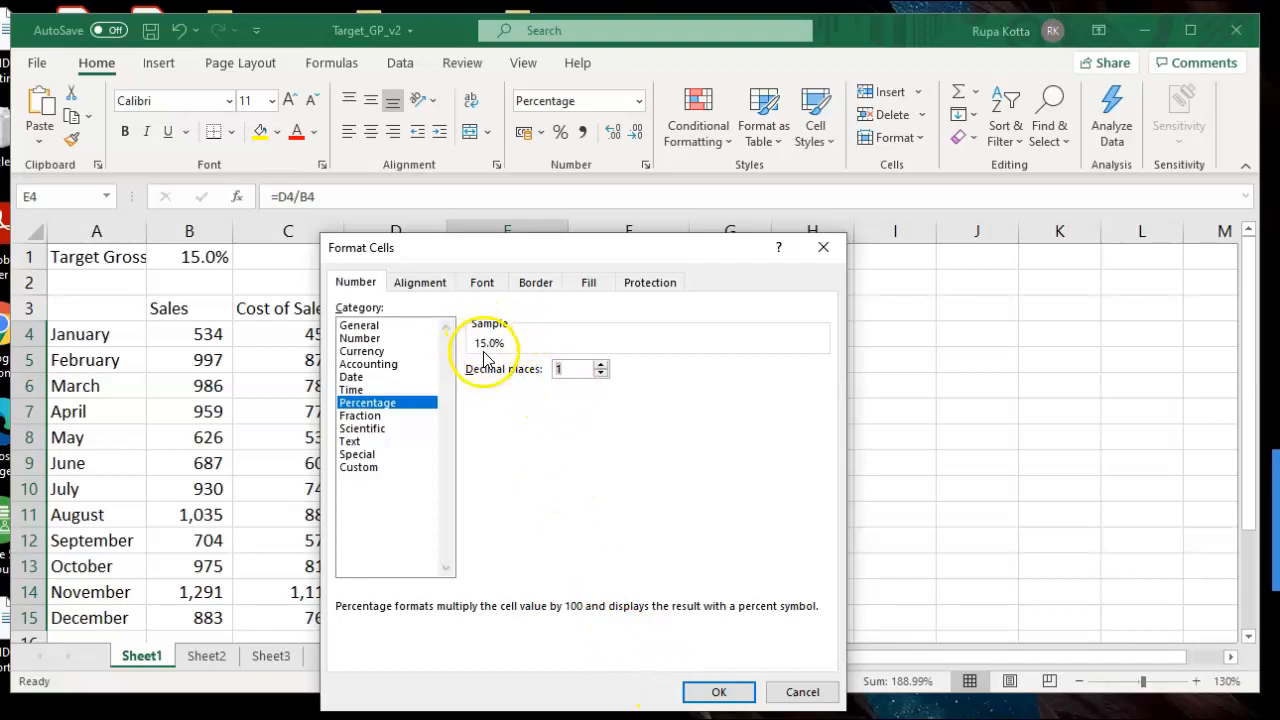
pyautogui.click(697, 700)
pyautogui.click(773, 508)
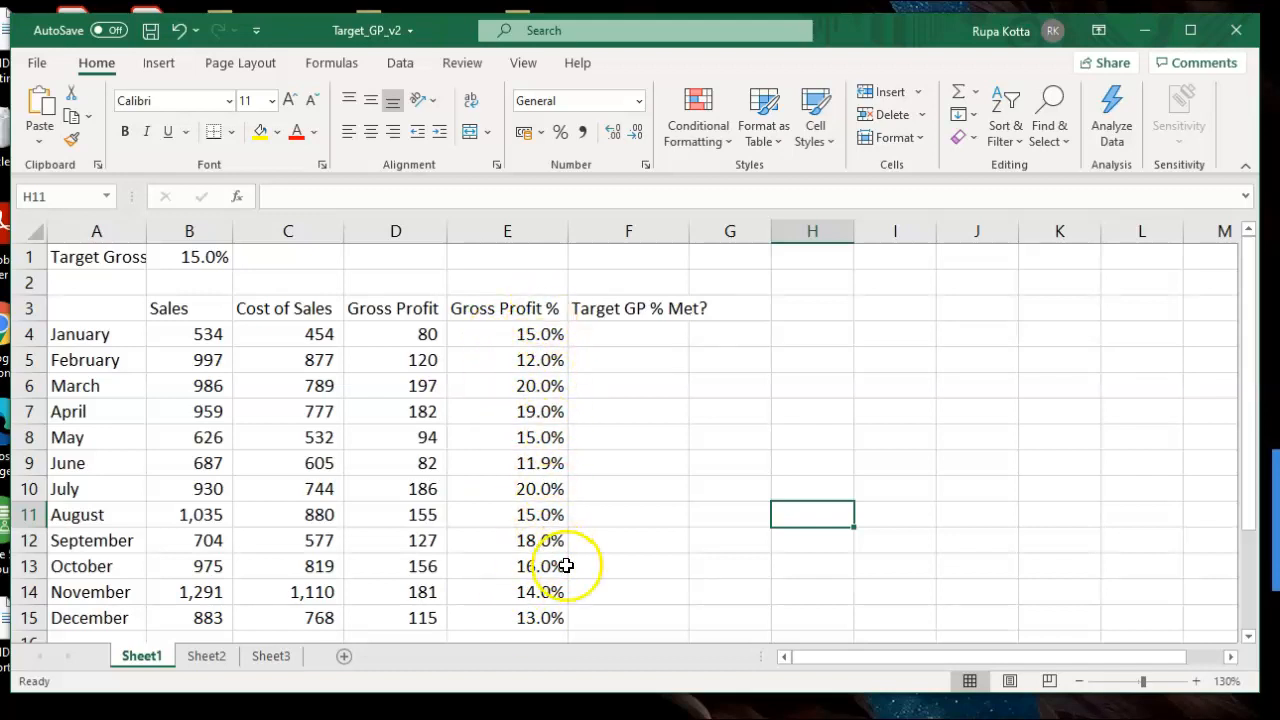
# Read the remaining exercise instructions on Sheet2, including the IF statement requirement in part (e)
pyautogui.click(207, 656)
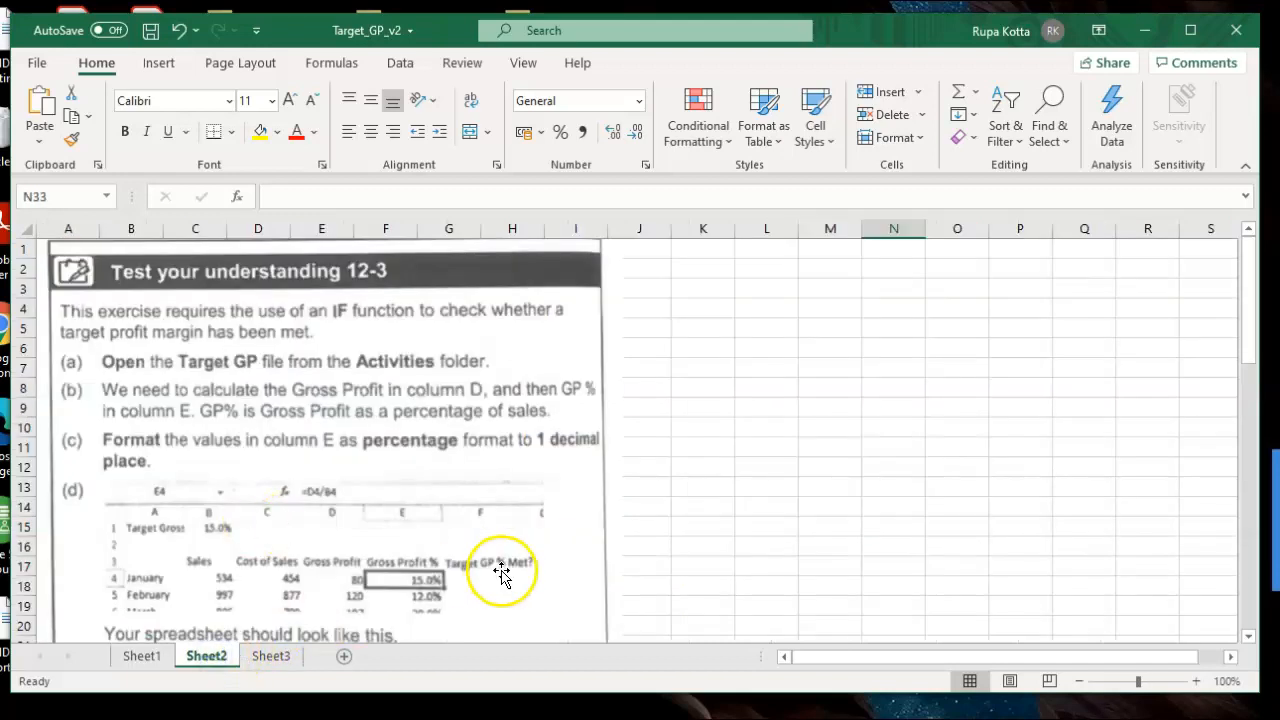
pyautogui.click(1248, 636)
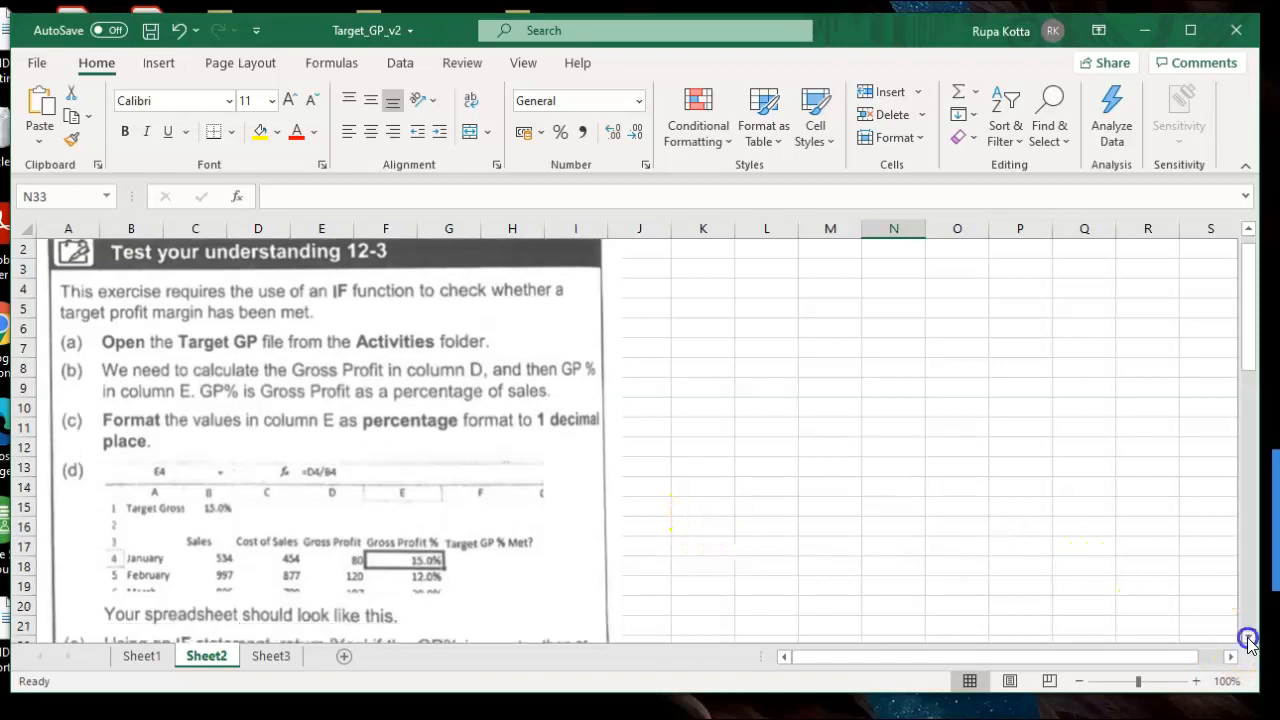
pyautogui.click(1248, 638)
pyautogui.click(1248, 638)
pyautogui.click(1248, 638)
pyautogui.click(1248, 638)
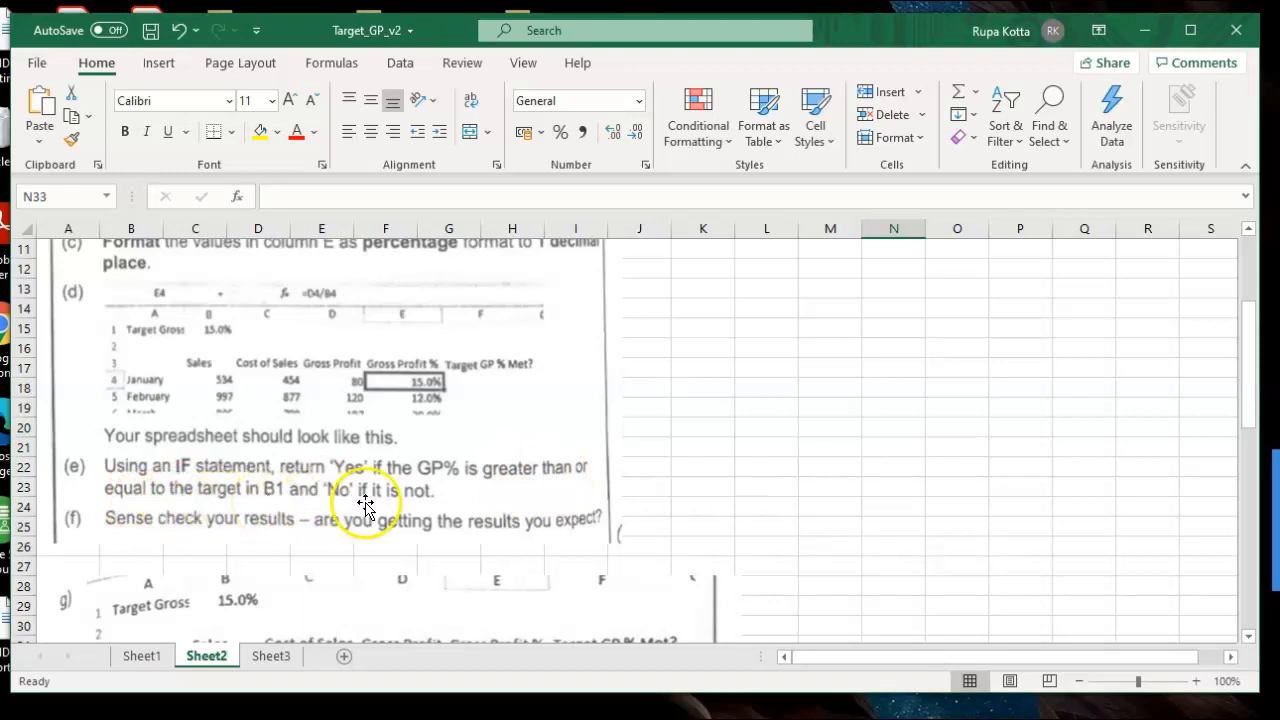
# Start an IF function in Sheet1 cell F4 for January's Target GP % Met? result
pyautogui.click(148, 656)
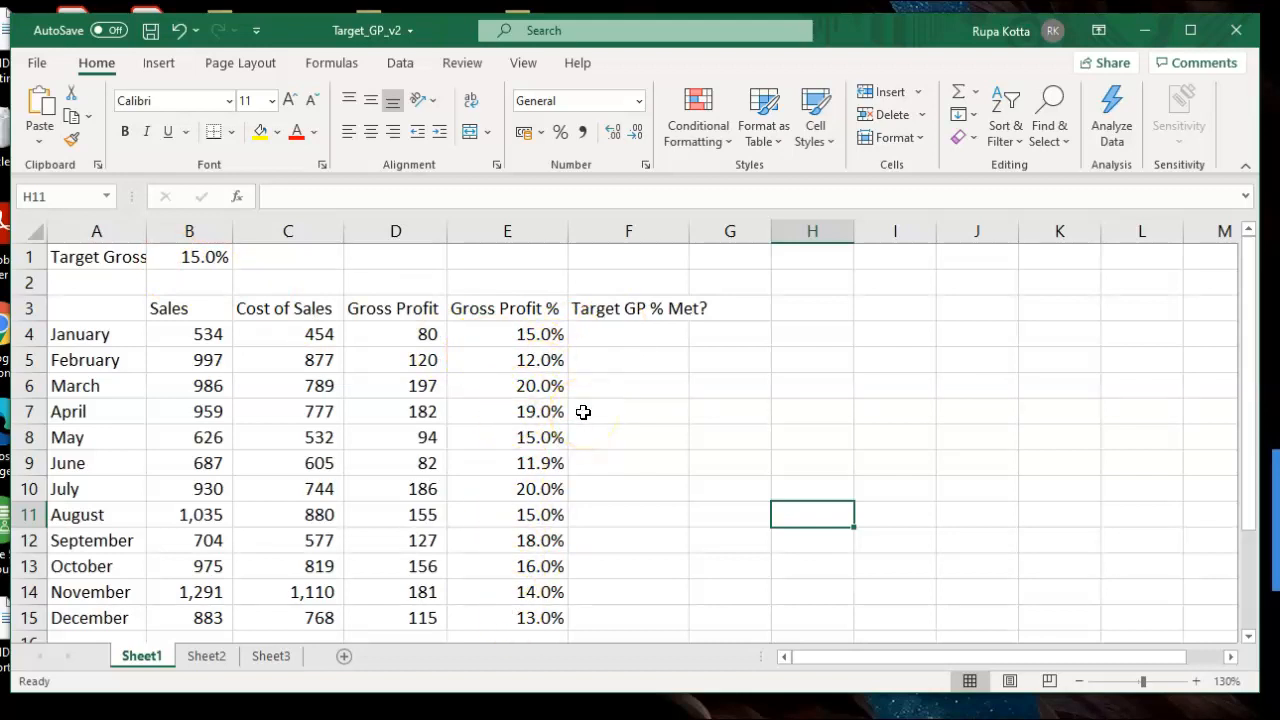
pyautogui.click(625, 339)
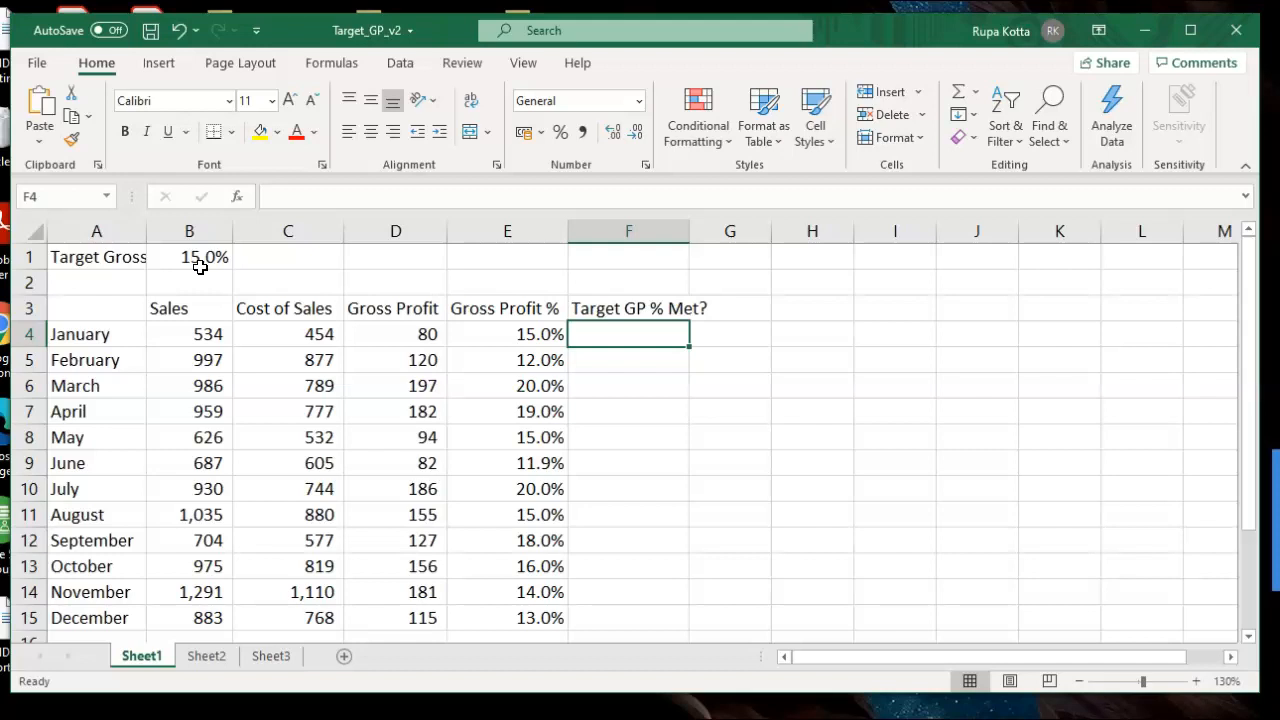
pyautogui.write('=')
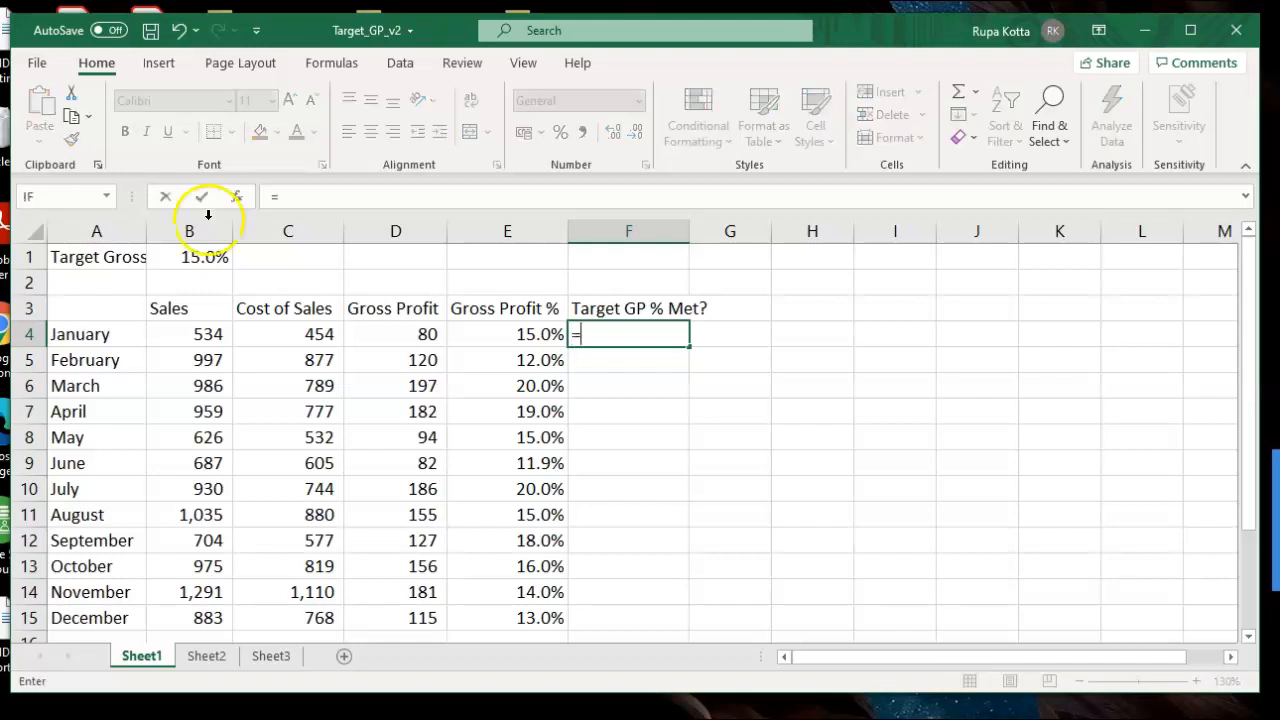
pyautogui.click(326, 66)
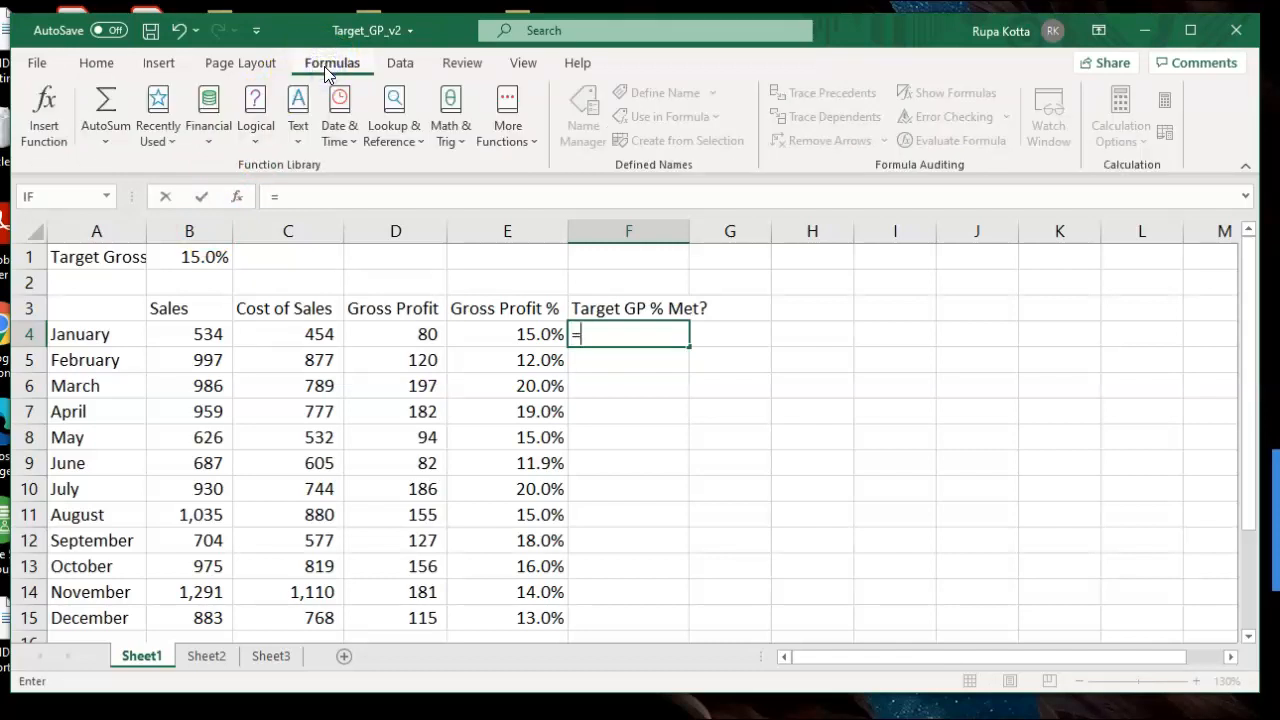
pyautogui.click(252, 144)
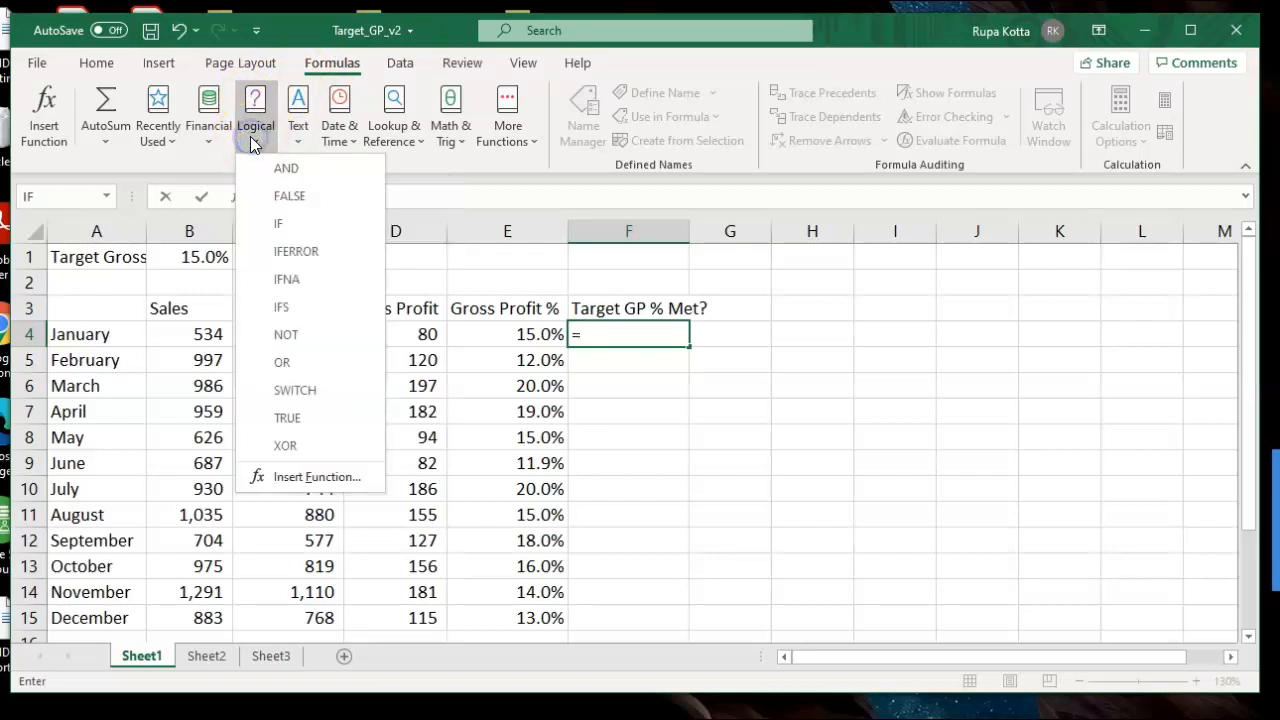
pyautogui.click(282, 232)
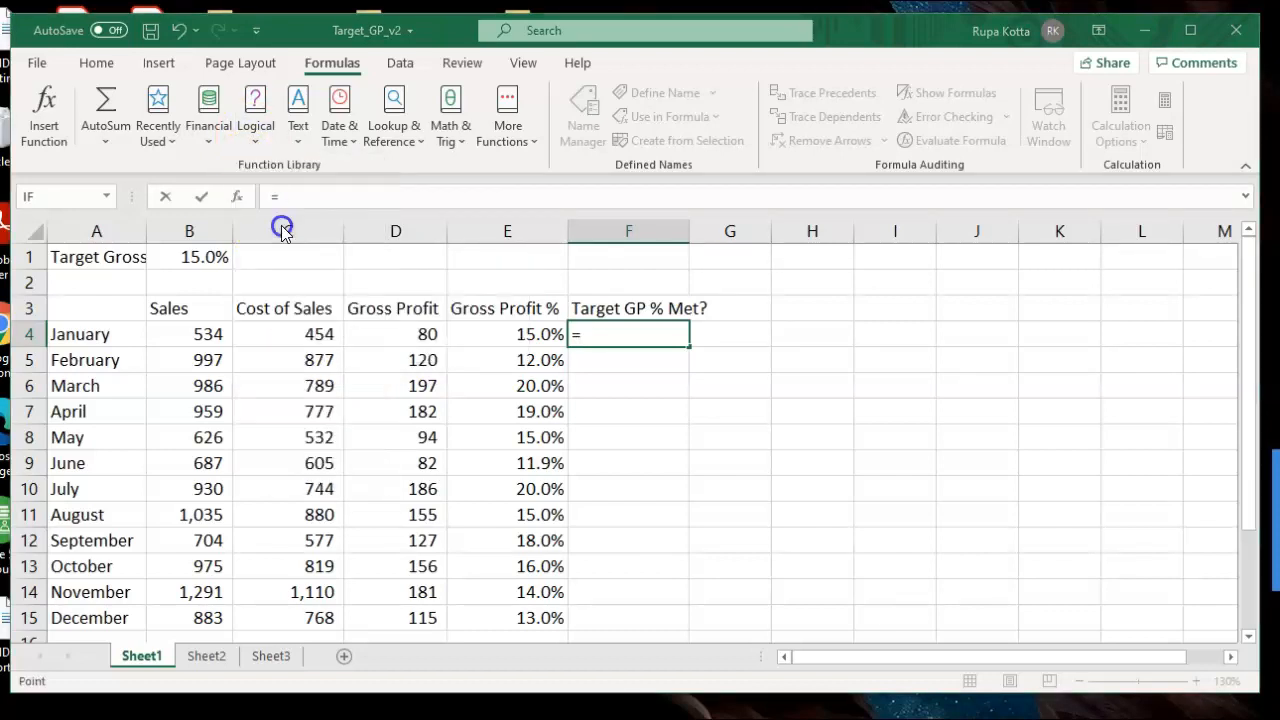
# Clear the column C reference from the IF function's logical test in F4, and set the test to E4>=B1
pyautogui.click(287, 231)
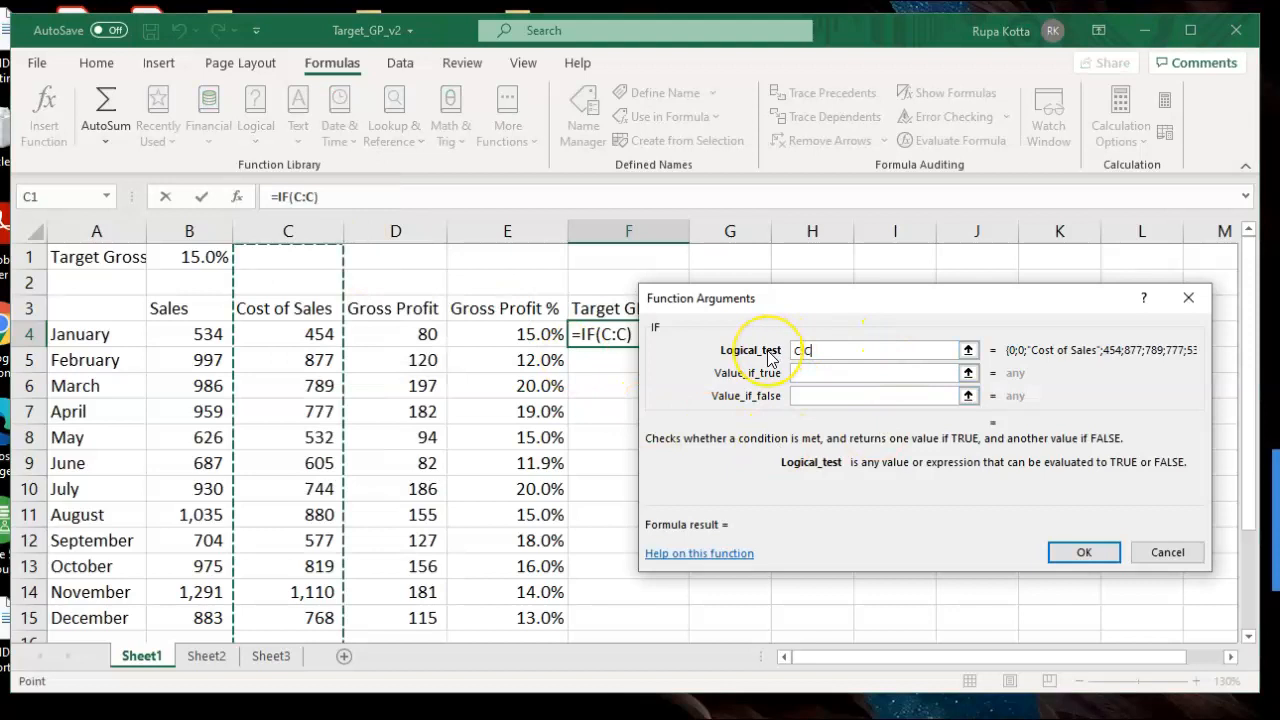
pyautogui.press('BackSpace')
pyautogui.press('BackSpace')
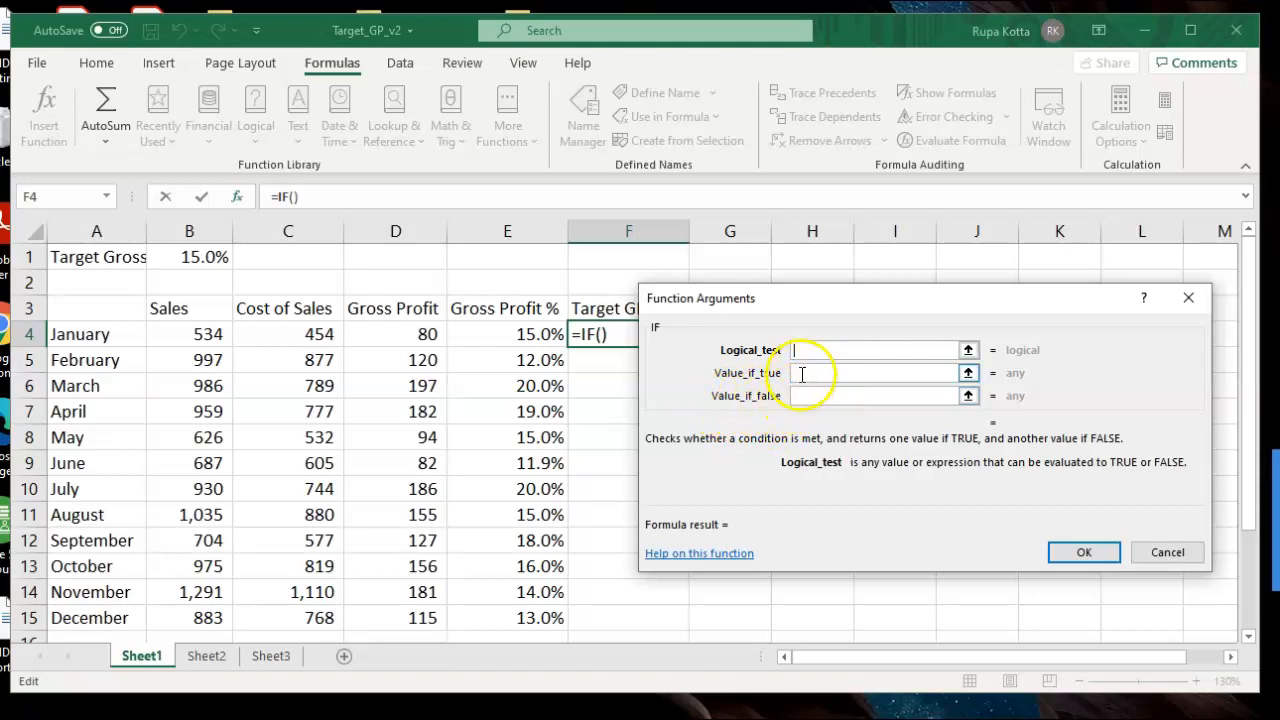
pyautogui.click(520, 329)
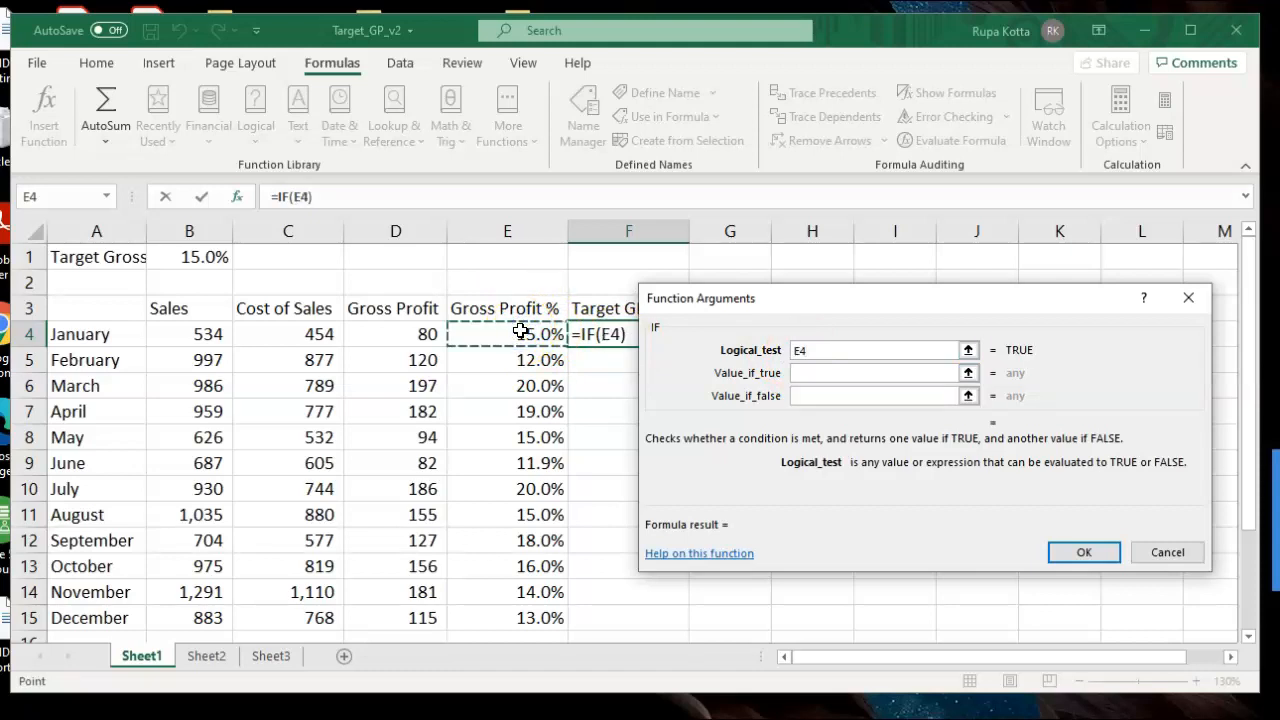
pyautogui.write('>=')
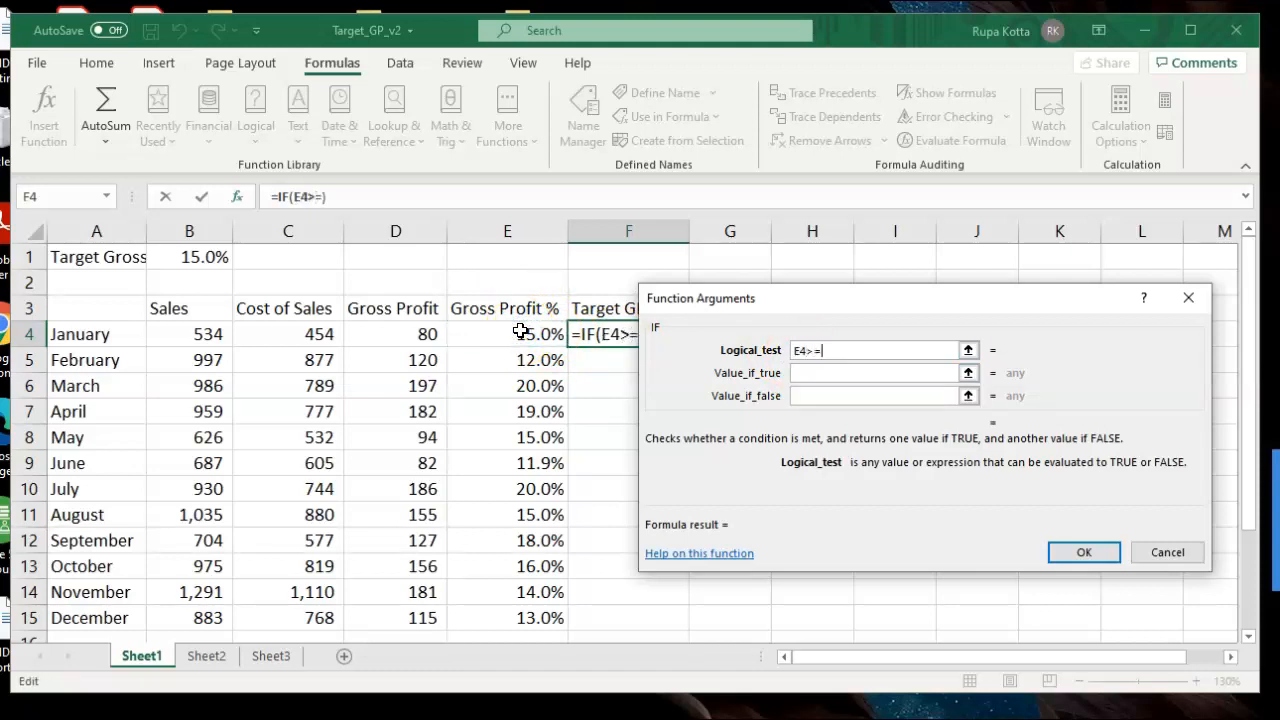
pyautogui.click(200, 259)
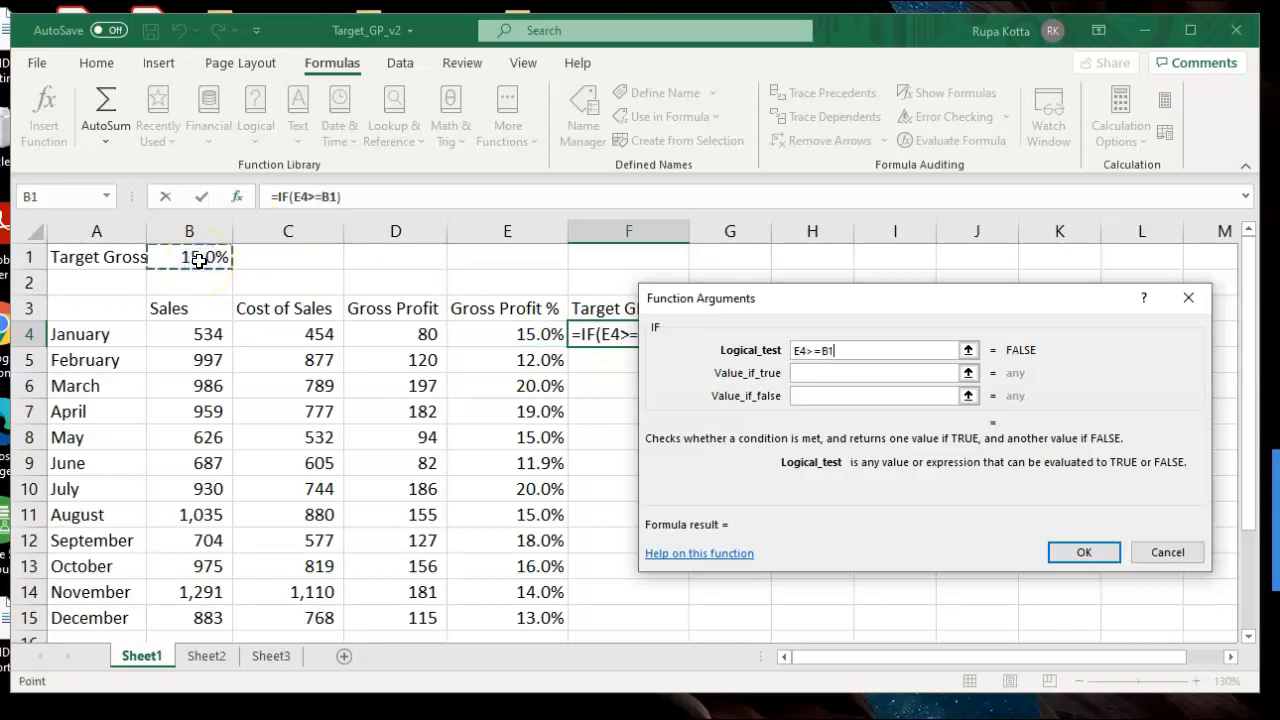
# Set the IF function's value if true to "Yes" and its value if false to "No"
pyautogui.click(807, 372)
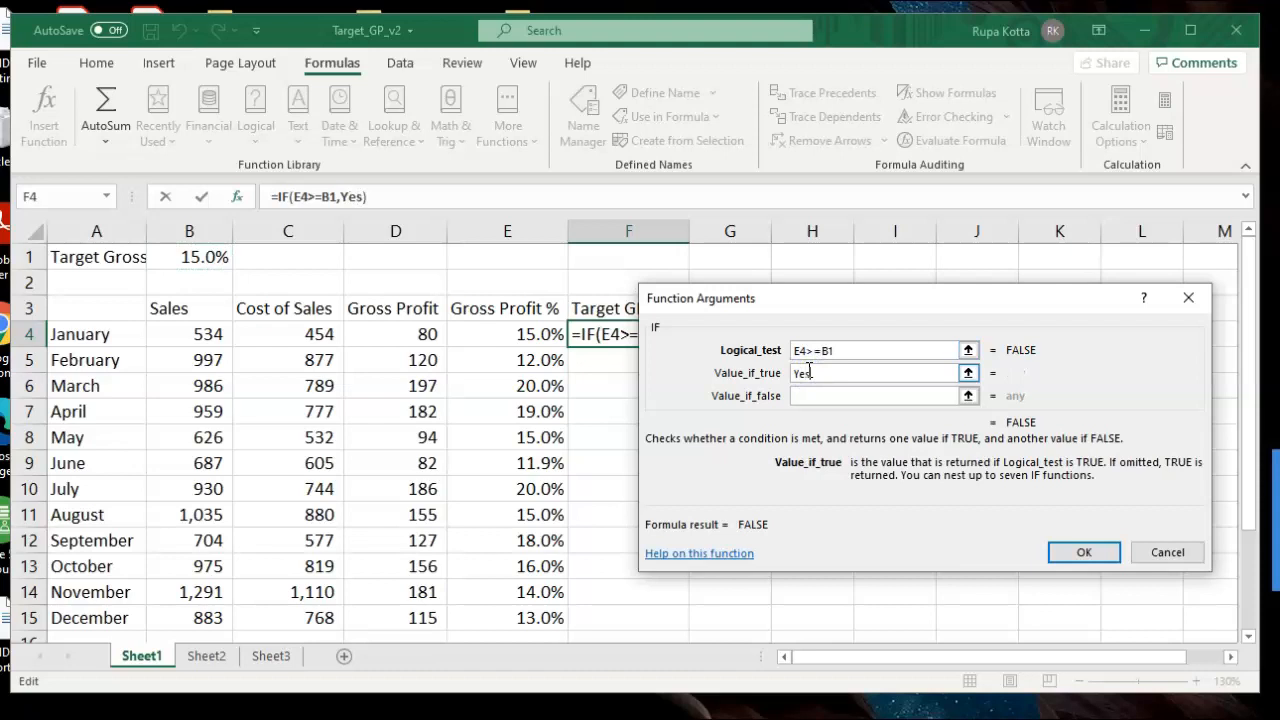
pyautogui.click(809, 395)
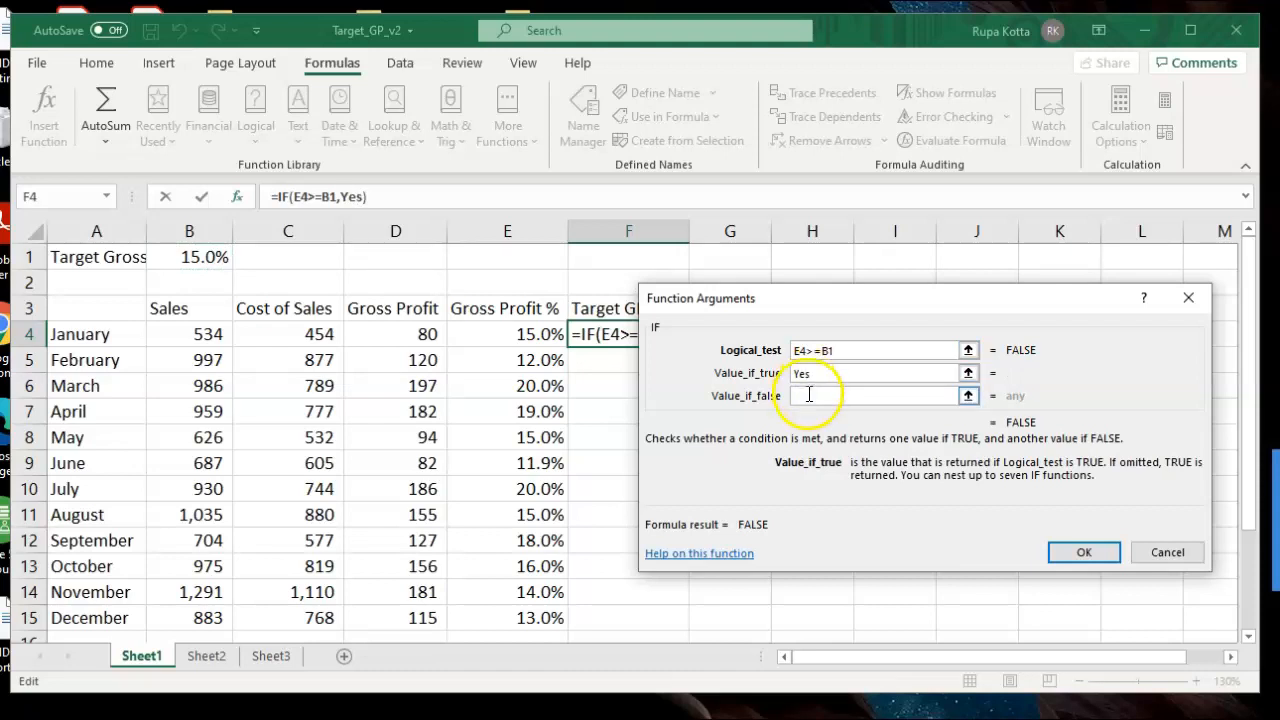
pyautogui.click(808, 396)
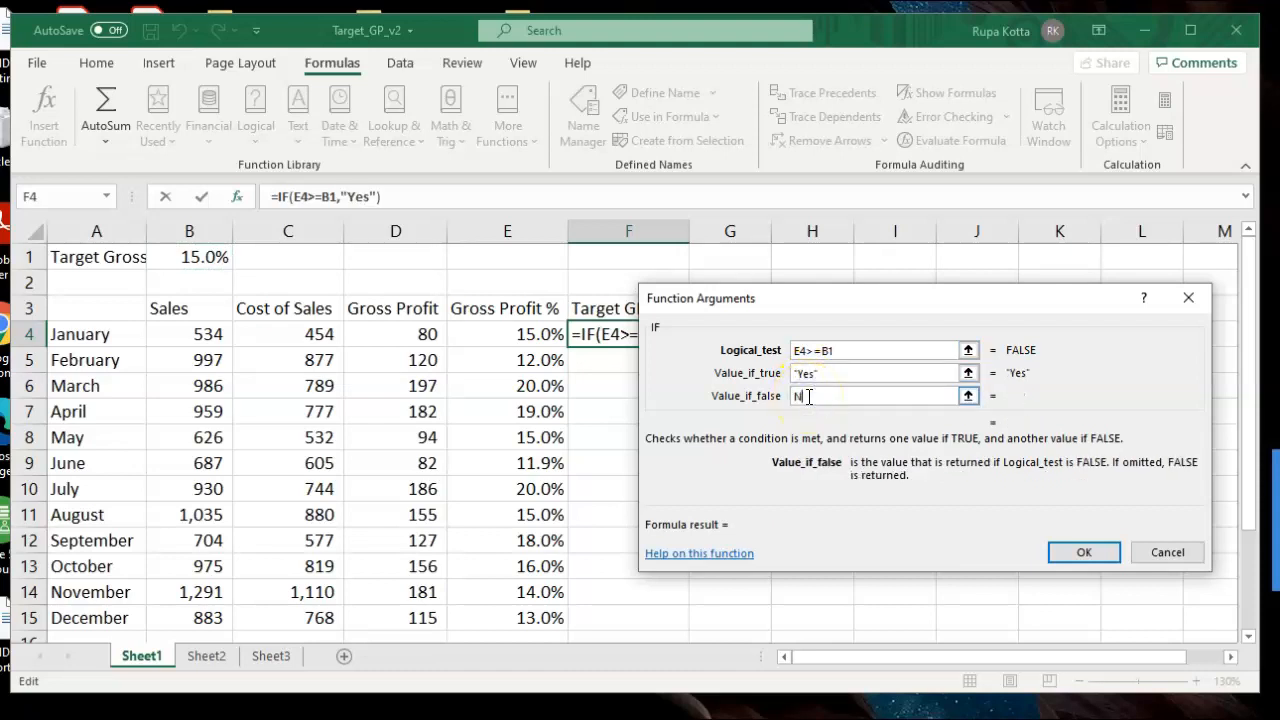
pyautogui.press('Tab')
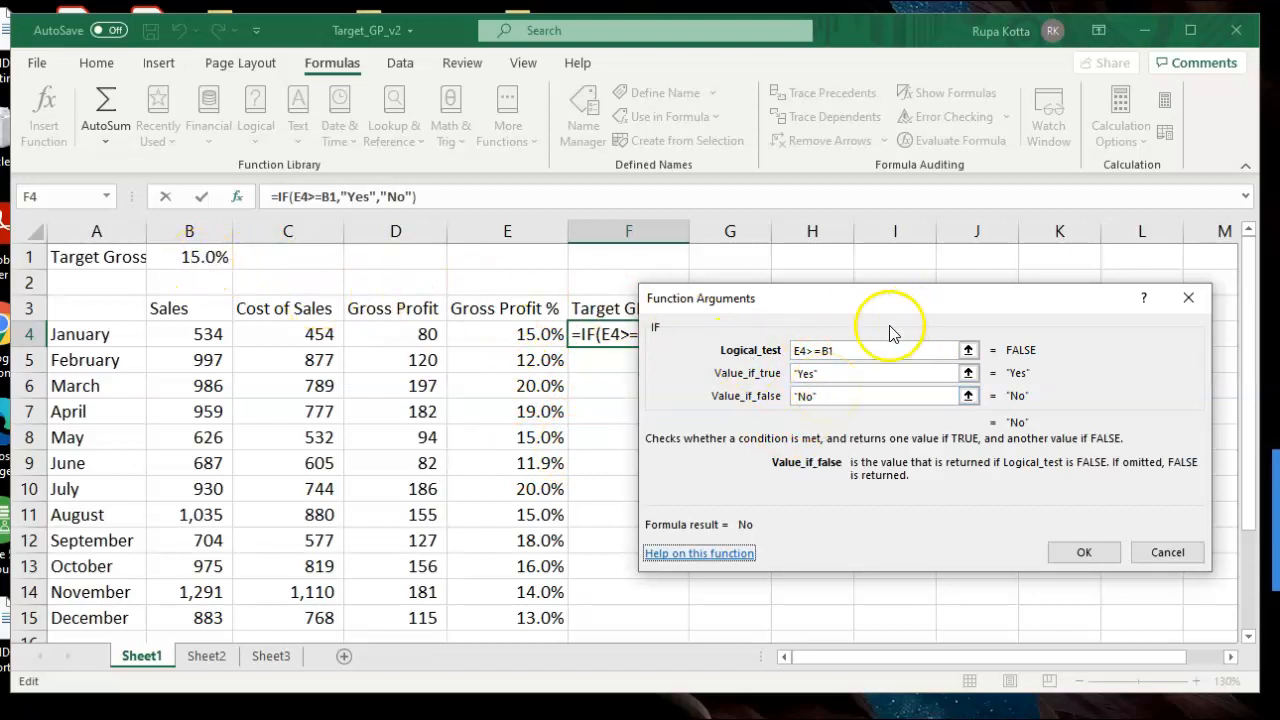
# Make the B1 reference in the logical test absolute as $B$1, and enter the IF formula in F4
pyautogui.click(823, 350)
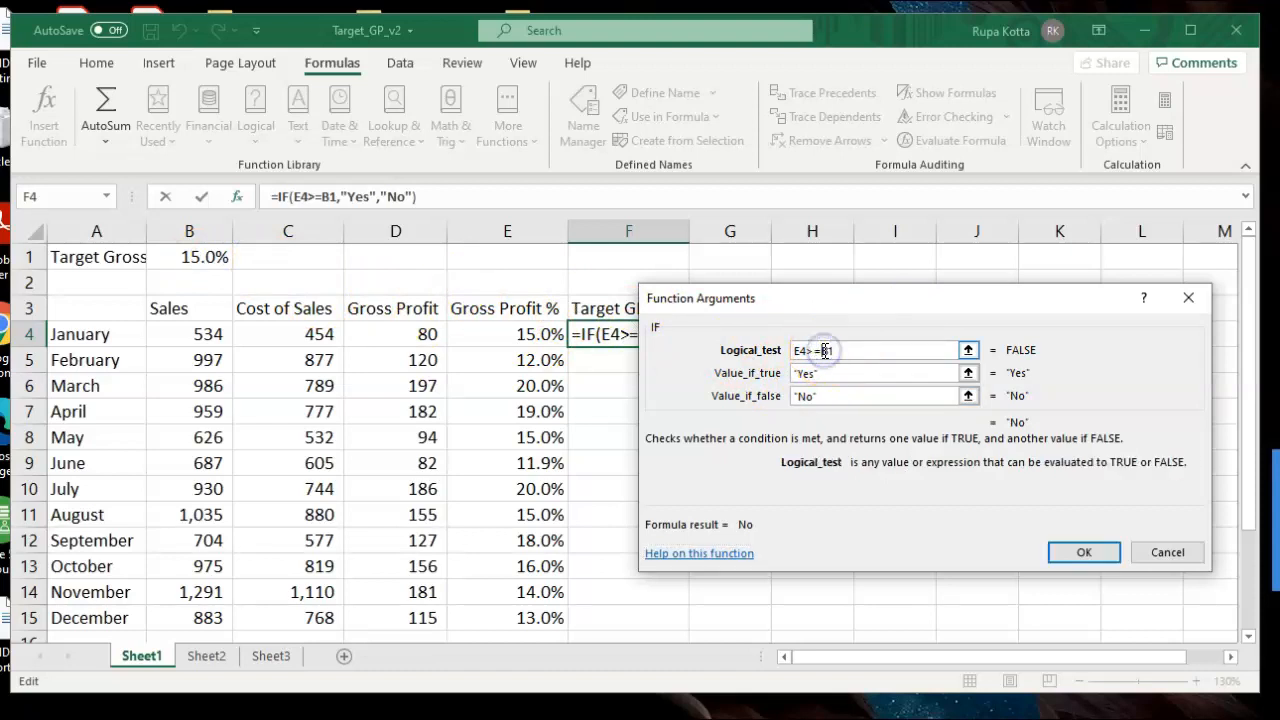
pyautogui.write('$')
pyautogui.click(831, 350)
pyautogui.write('$')
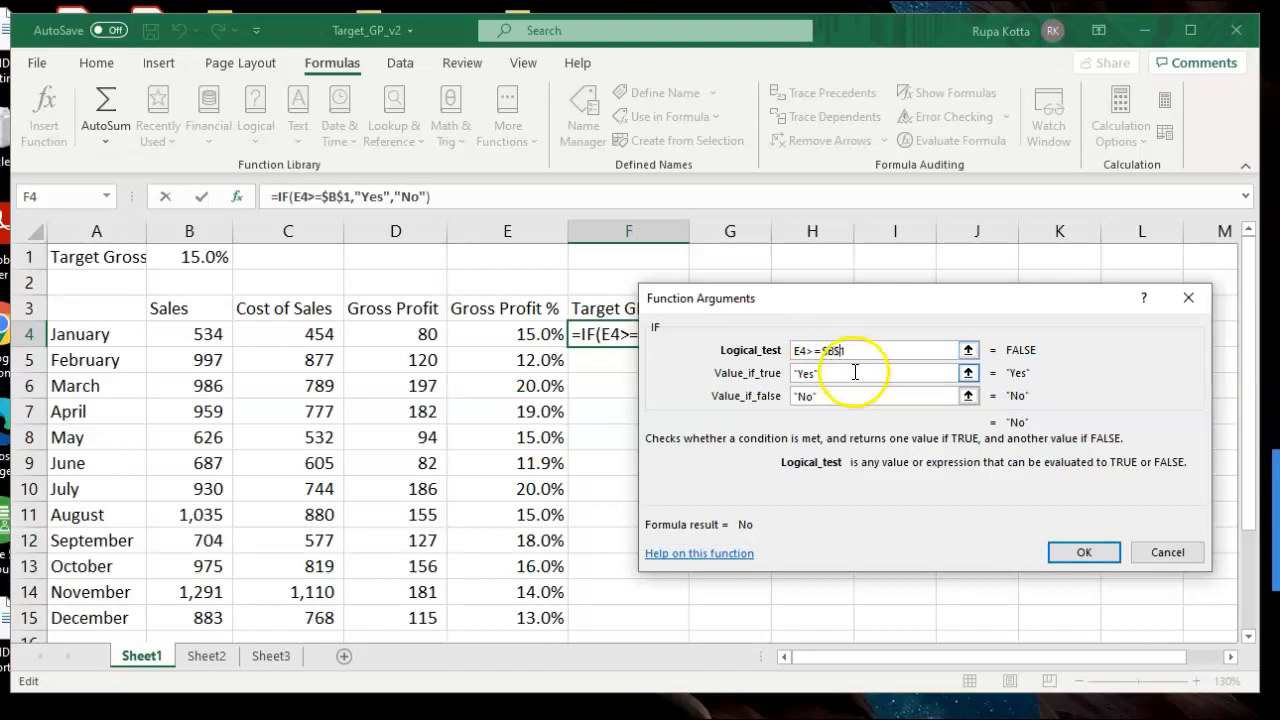
pyautogui.click(855, 372)
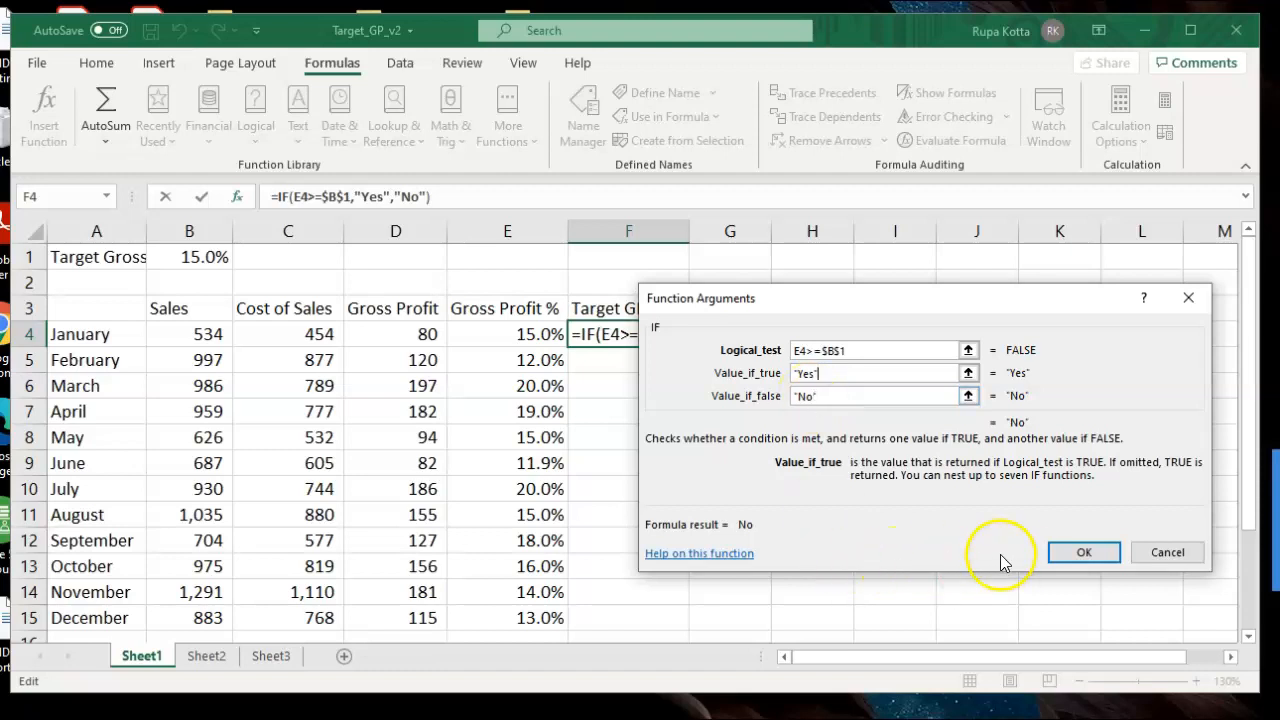
pyautogui.click(1078, 560)
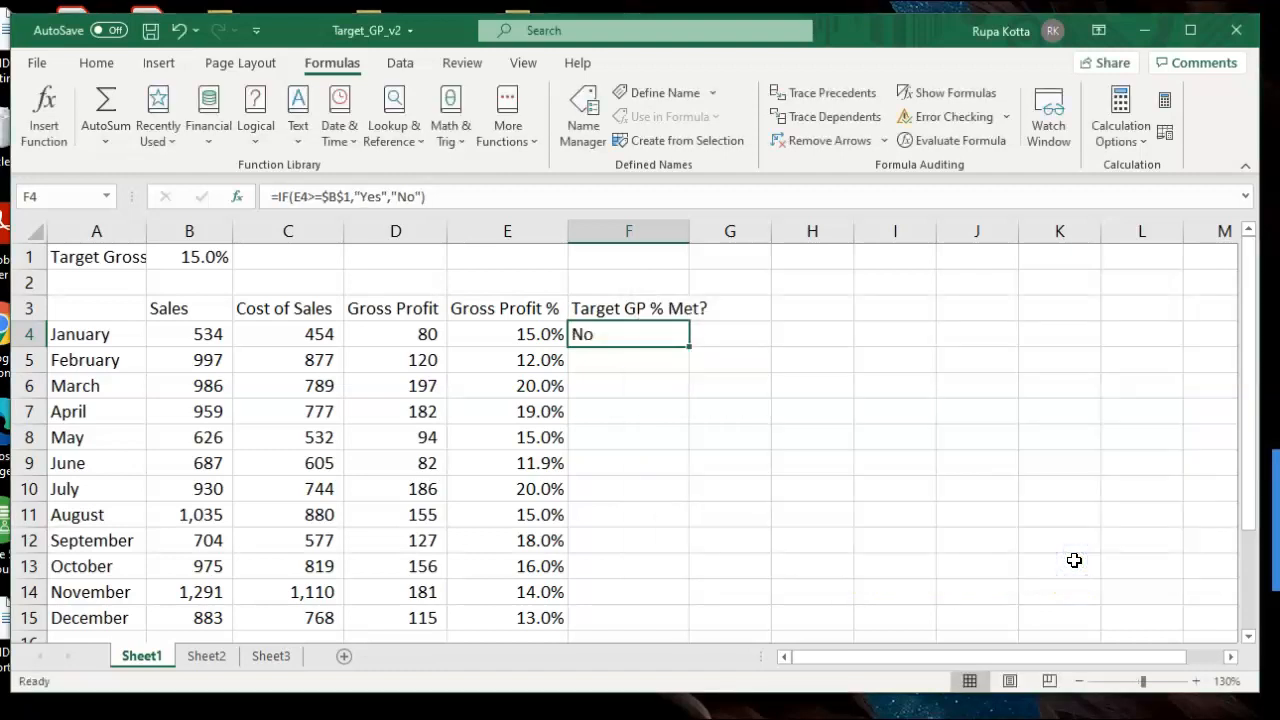
# Fill the IF formula from F4 down through December in F15
pyautogui.click(792, 429)
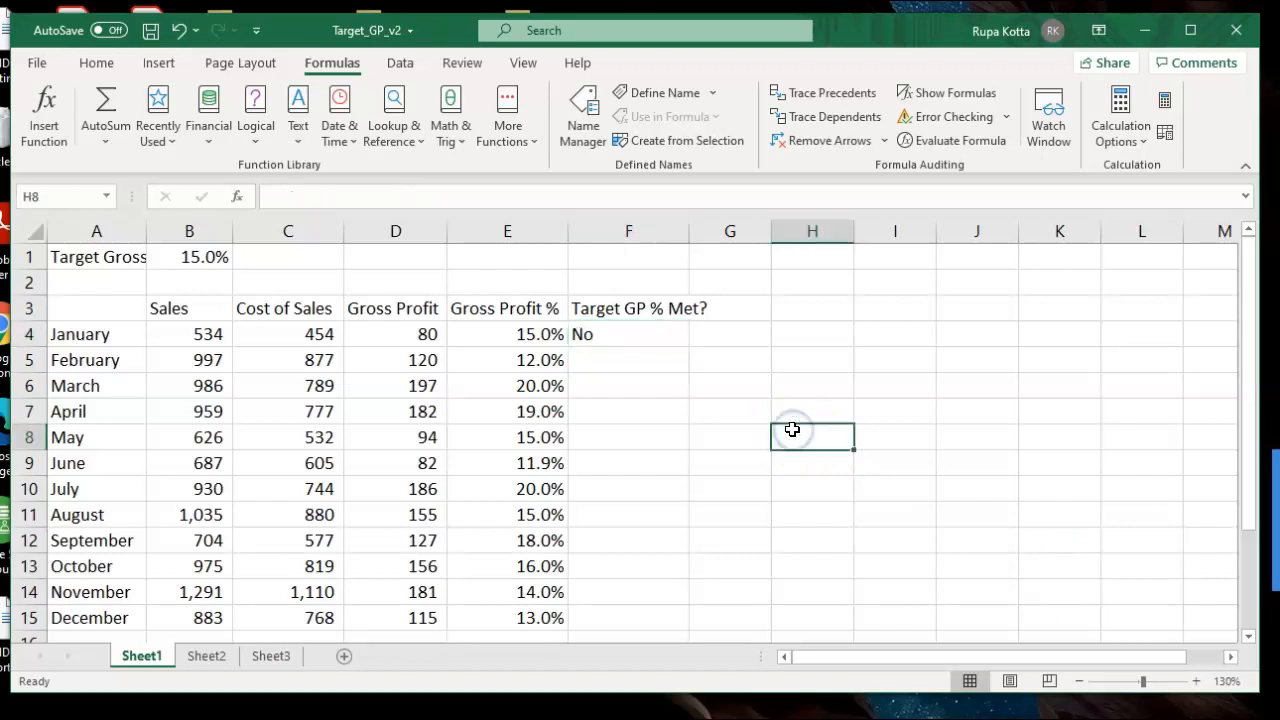
pyautogui.click(655, 335)
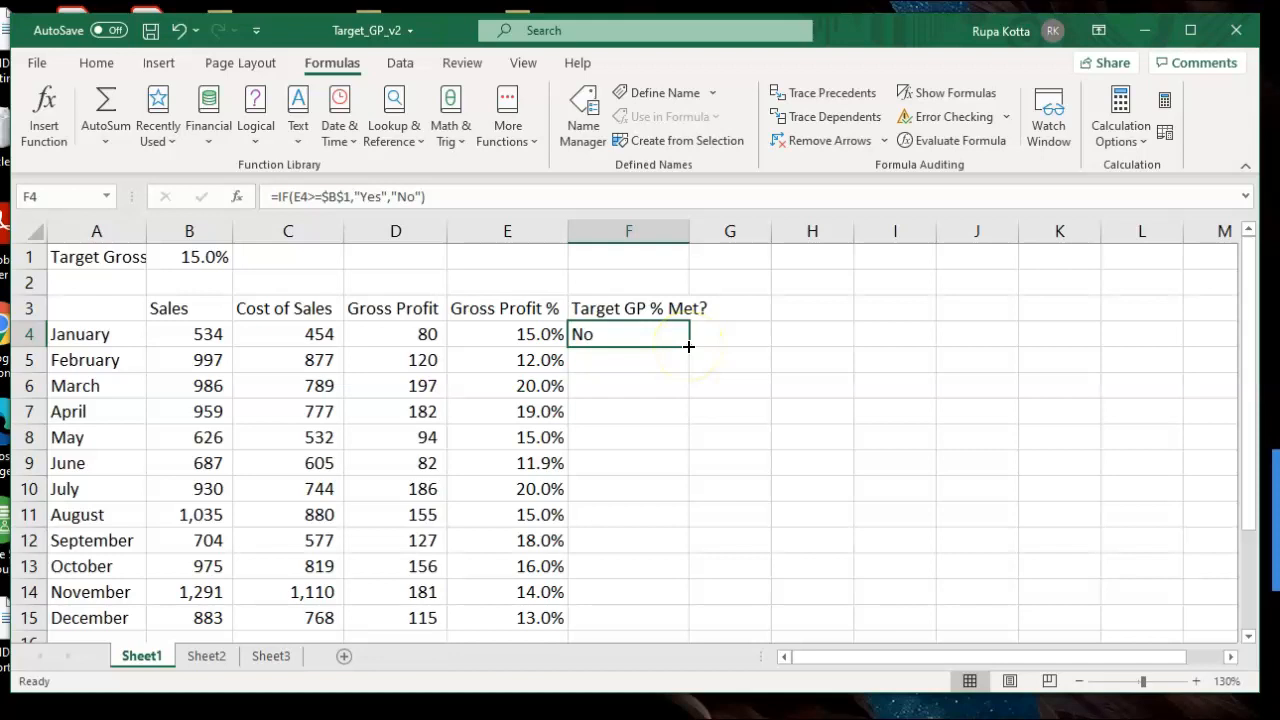
pyautogui.doubleClick(689, 346)
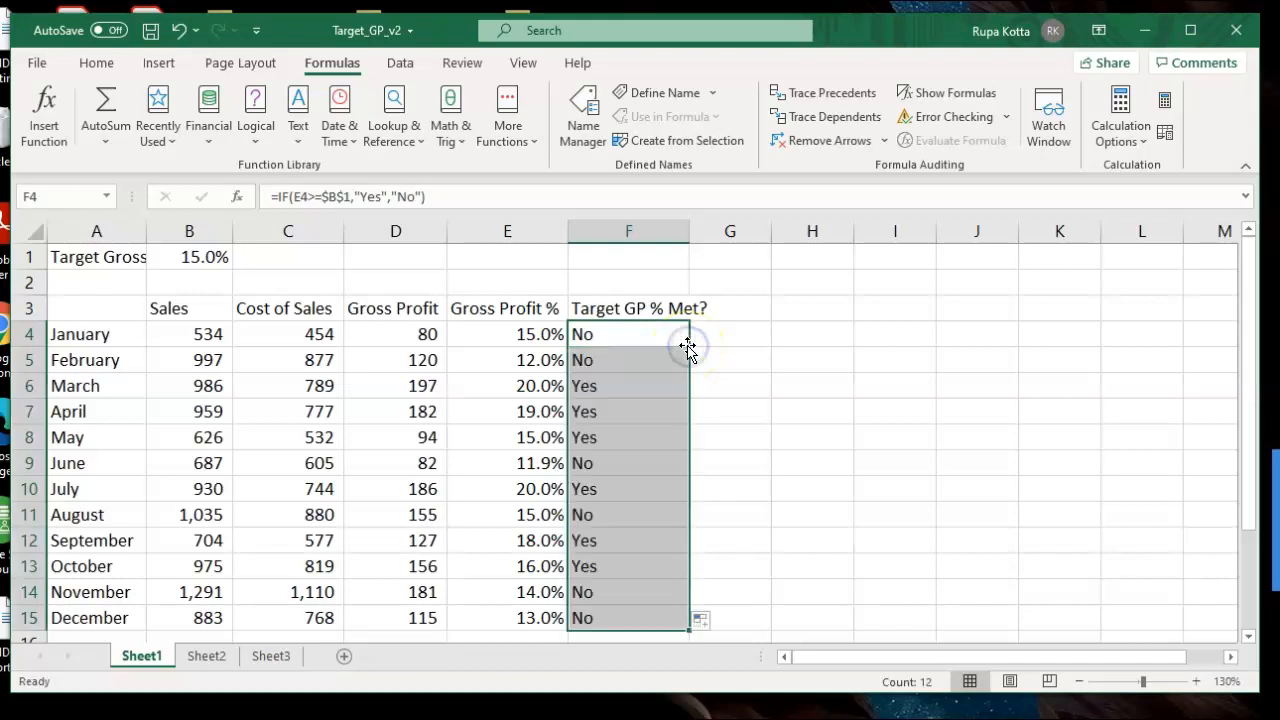
pyautogui.click(732, 403)
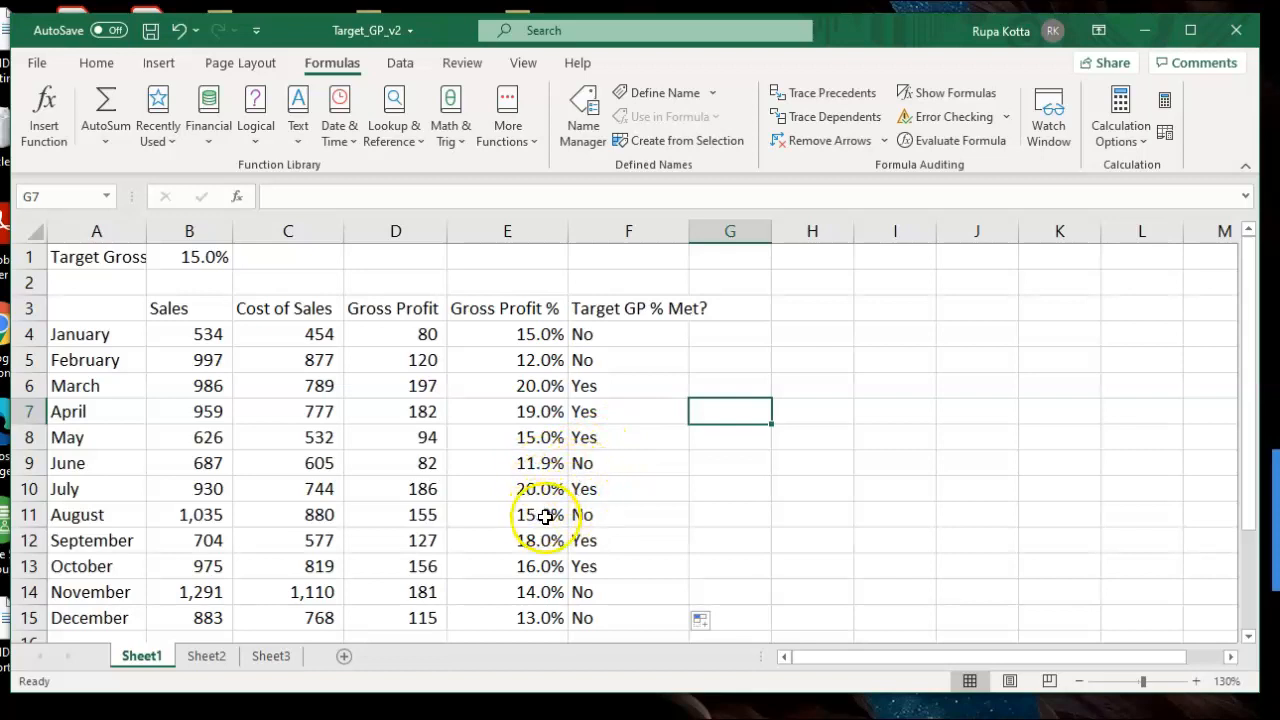
# Sense-check January's and August's Gross Profit % against their Target GP % Met? results
pyautogui.click(546, 339)
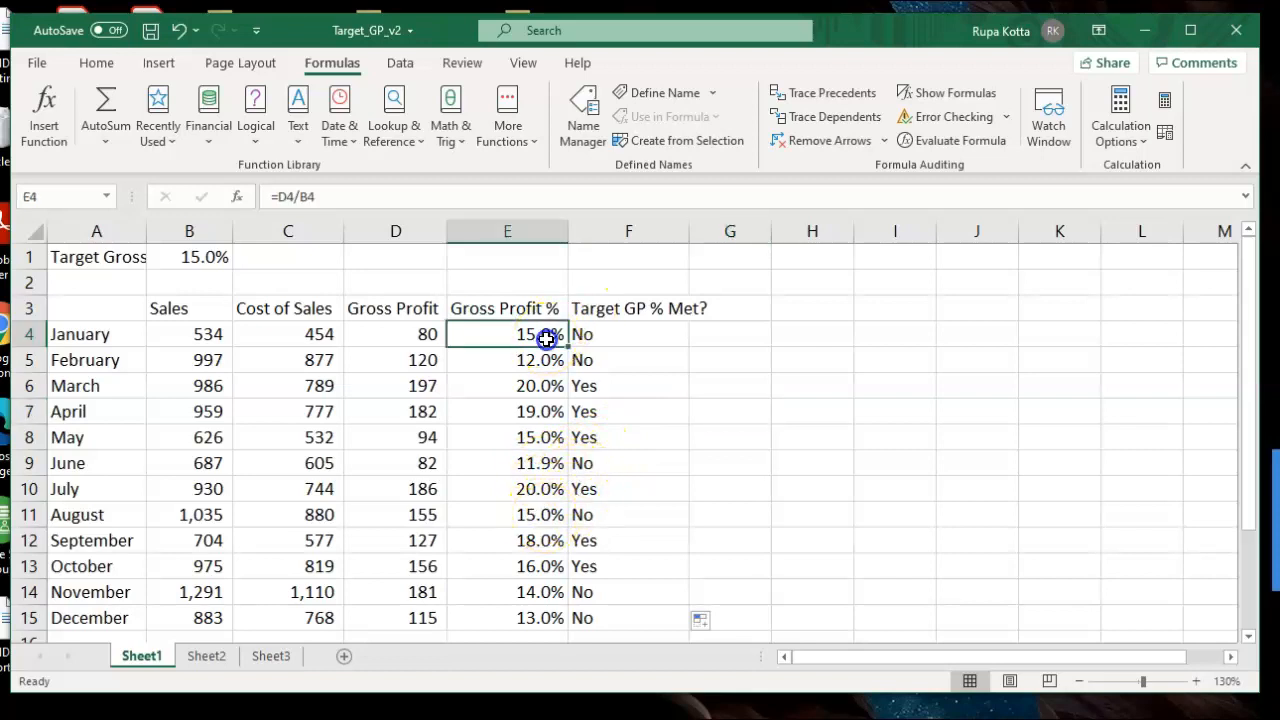
pyautogui.moveTo(546, 339); pyautogui.dragTo(580, 334)
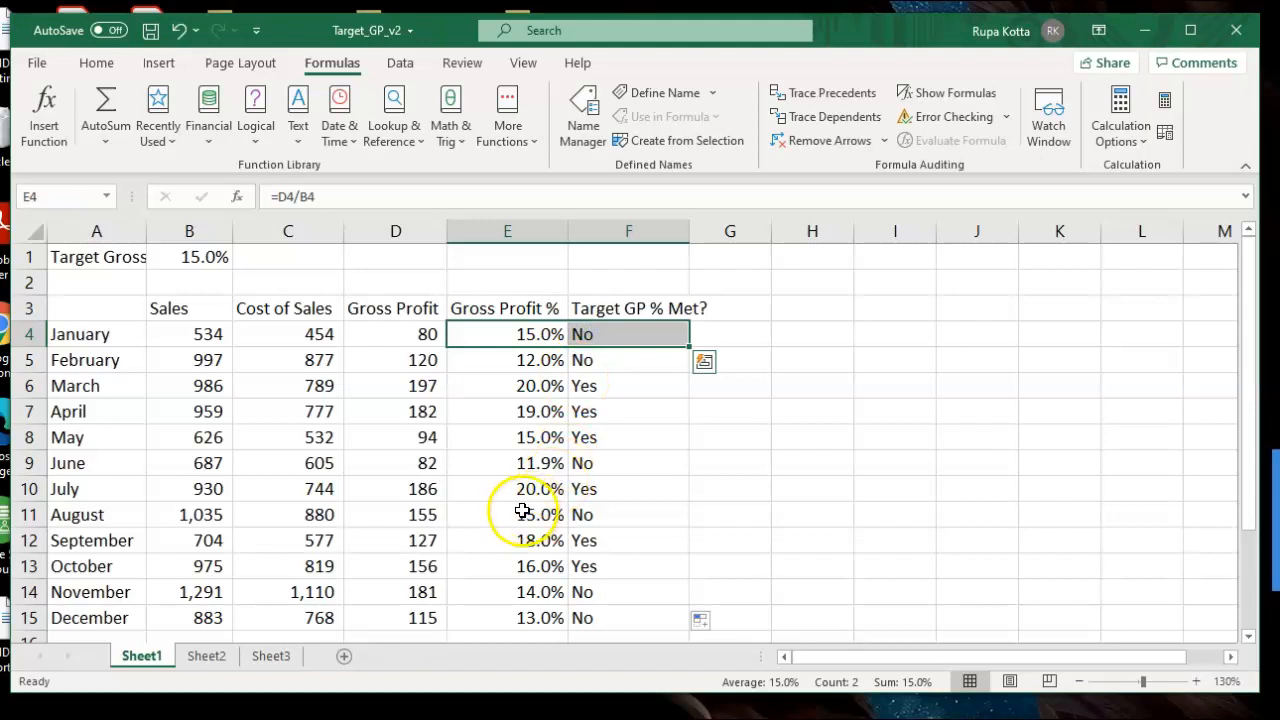
pyautogui.moveTo(508, 515); pyautogui.dragTo(597, 514)
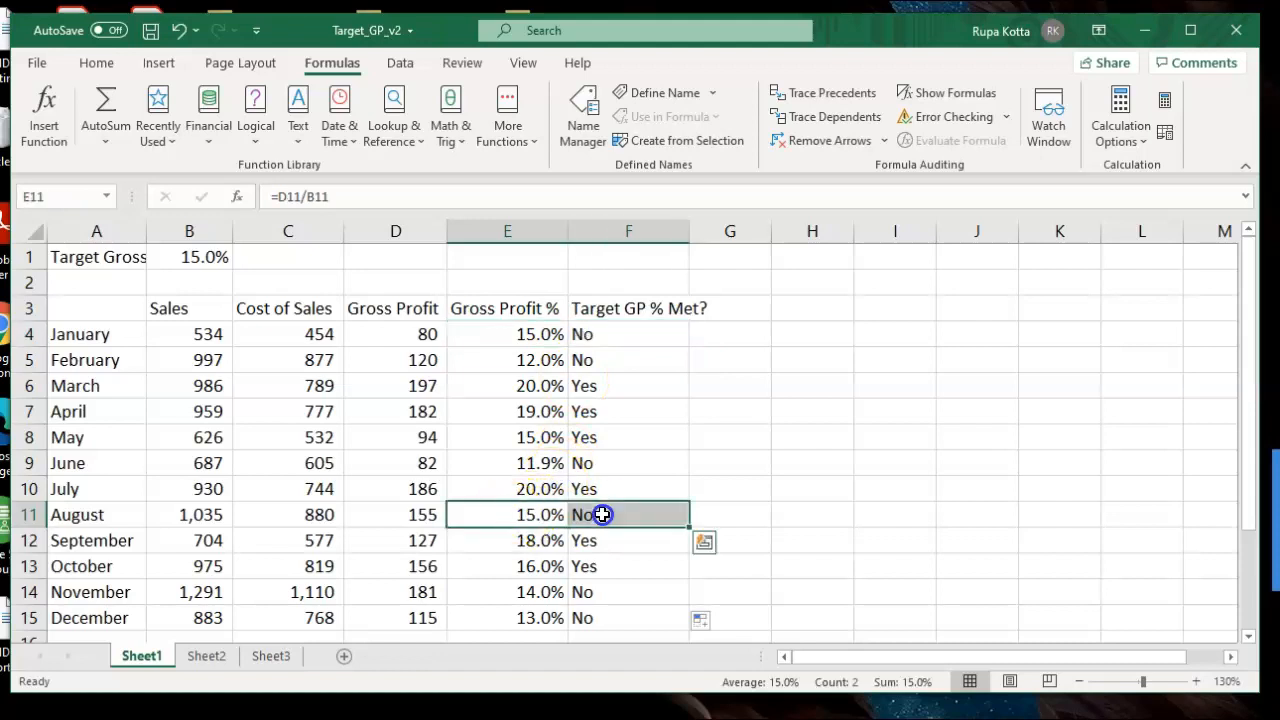
pyautogui.click(812, 446)
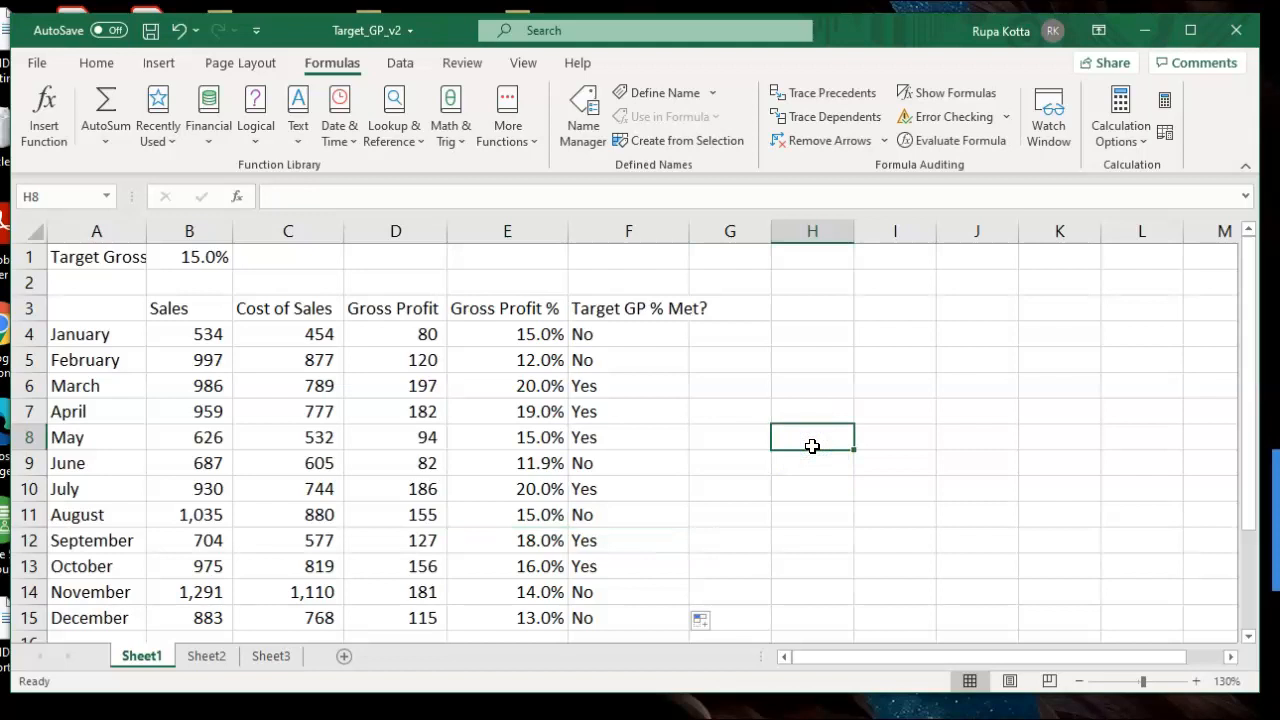
# Read instructions (f) to (h) on Sheet2, and format E4:E15 on Sheet1 as Percentage with 2 decimal places
pyautogui.click(206, 656)
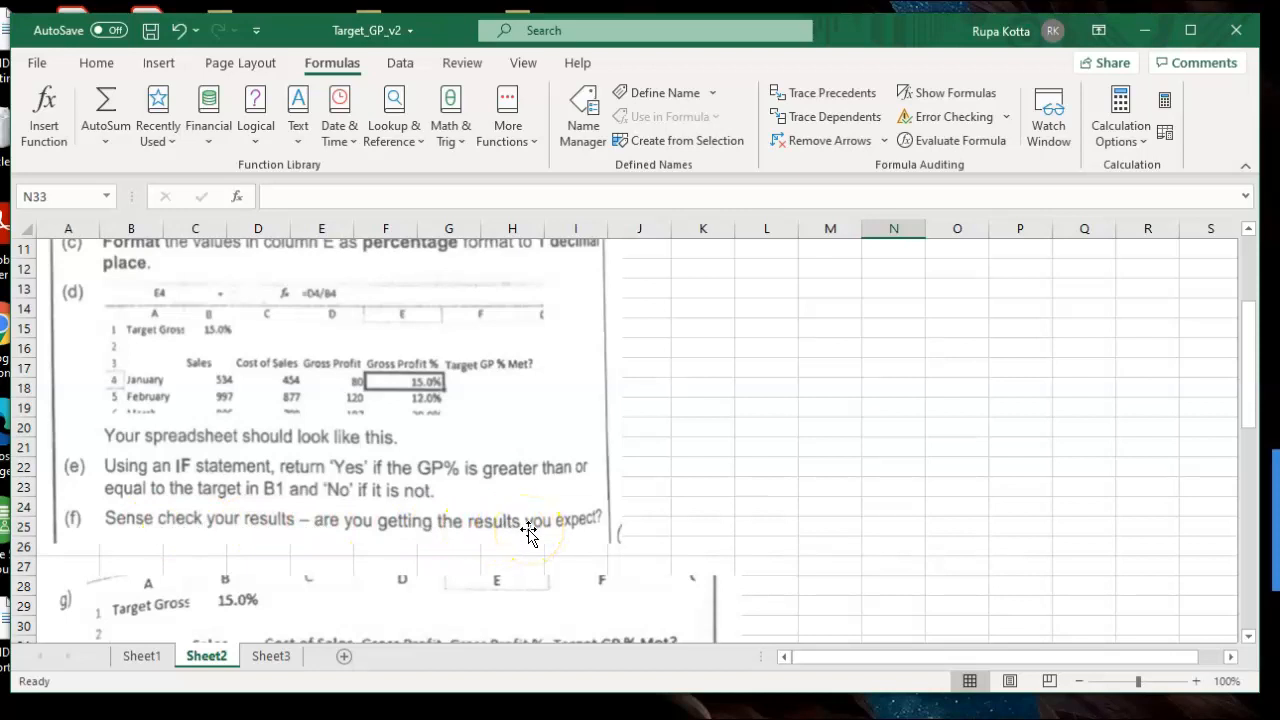
pyautogui.moveTo(1248, 640); pyautogui.dragTo(1248, 642)
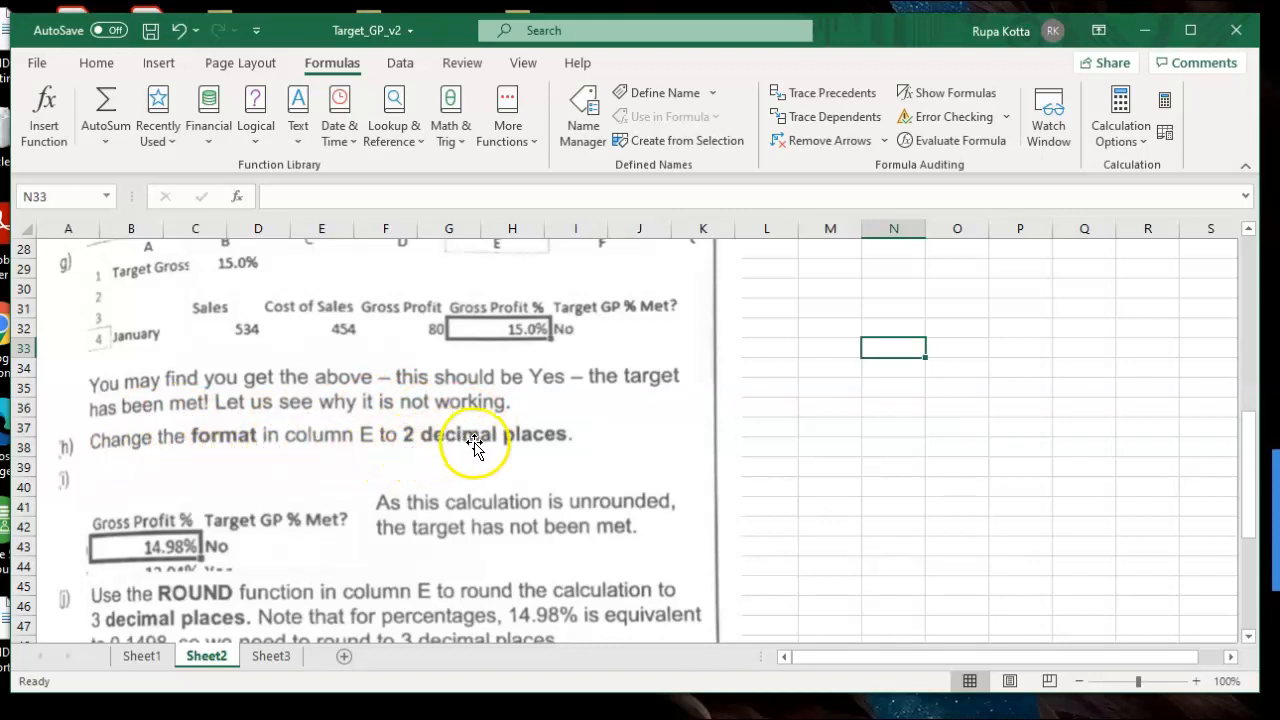
pyautogui.click(142, 656)
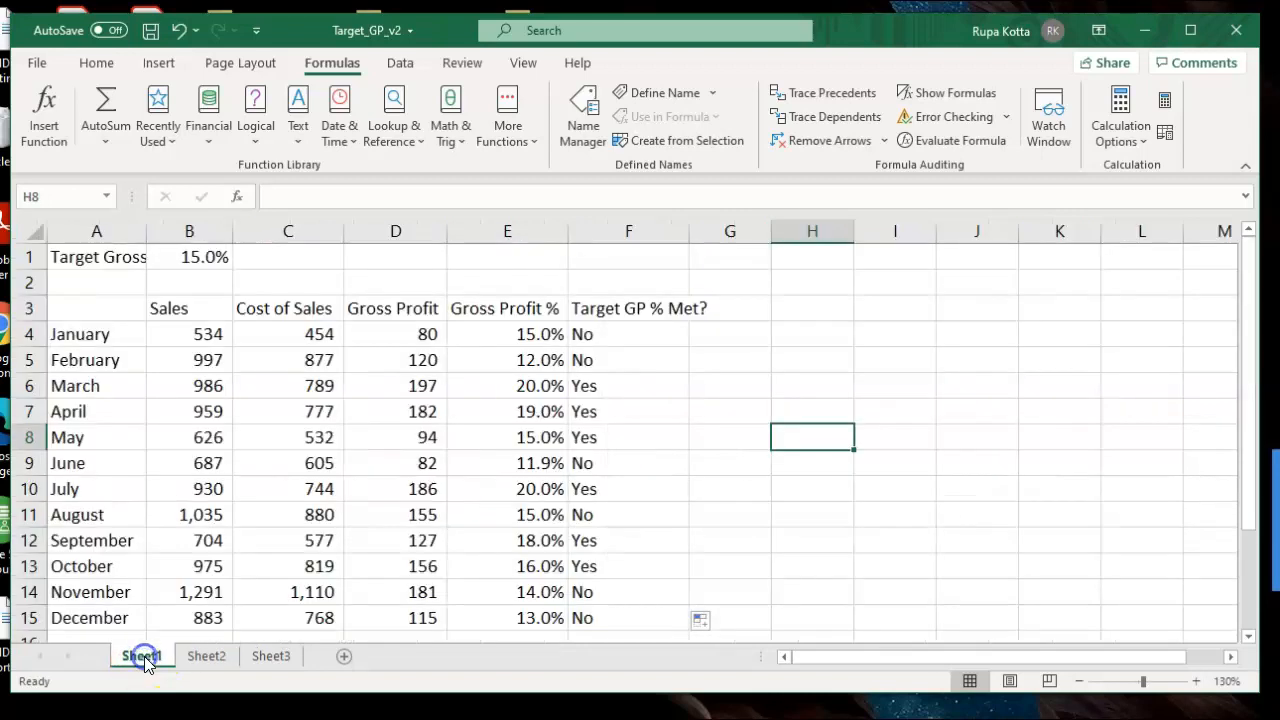
pyautogui.click(520, 334)
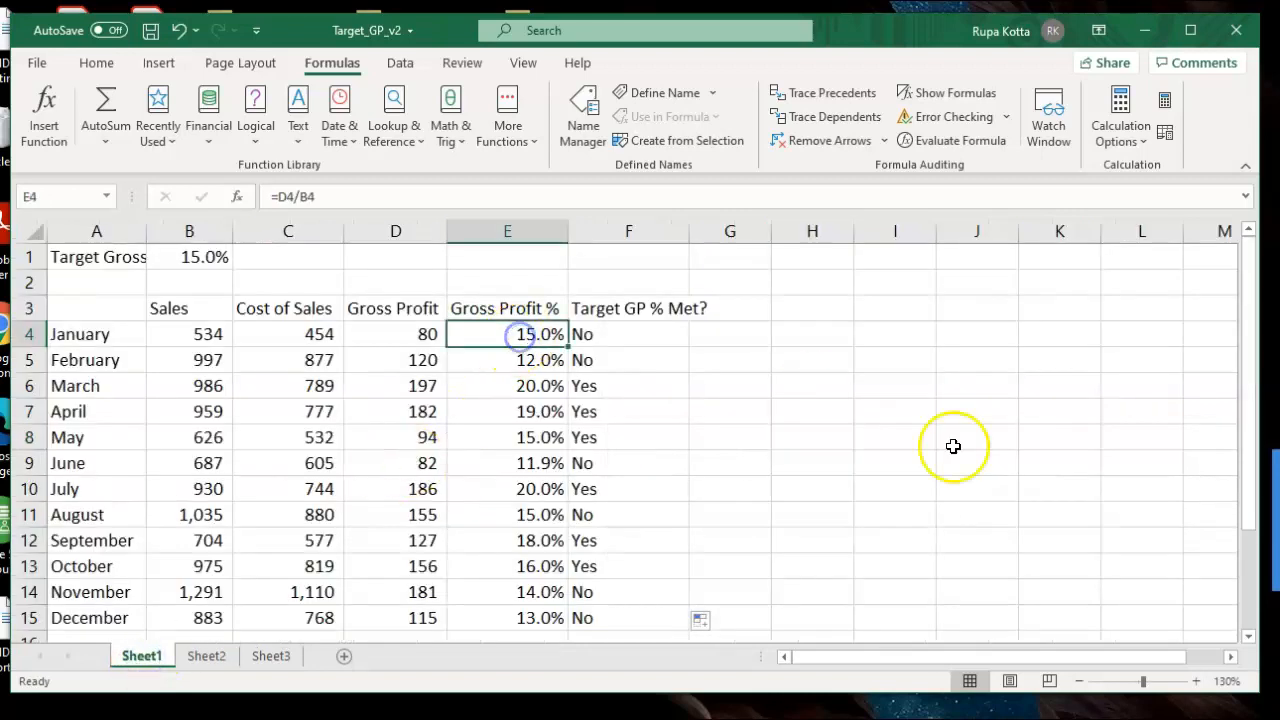
pyautogui.click(1248, 636)
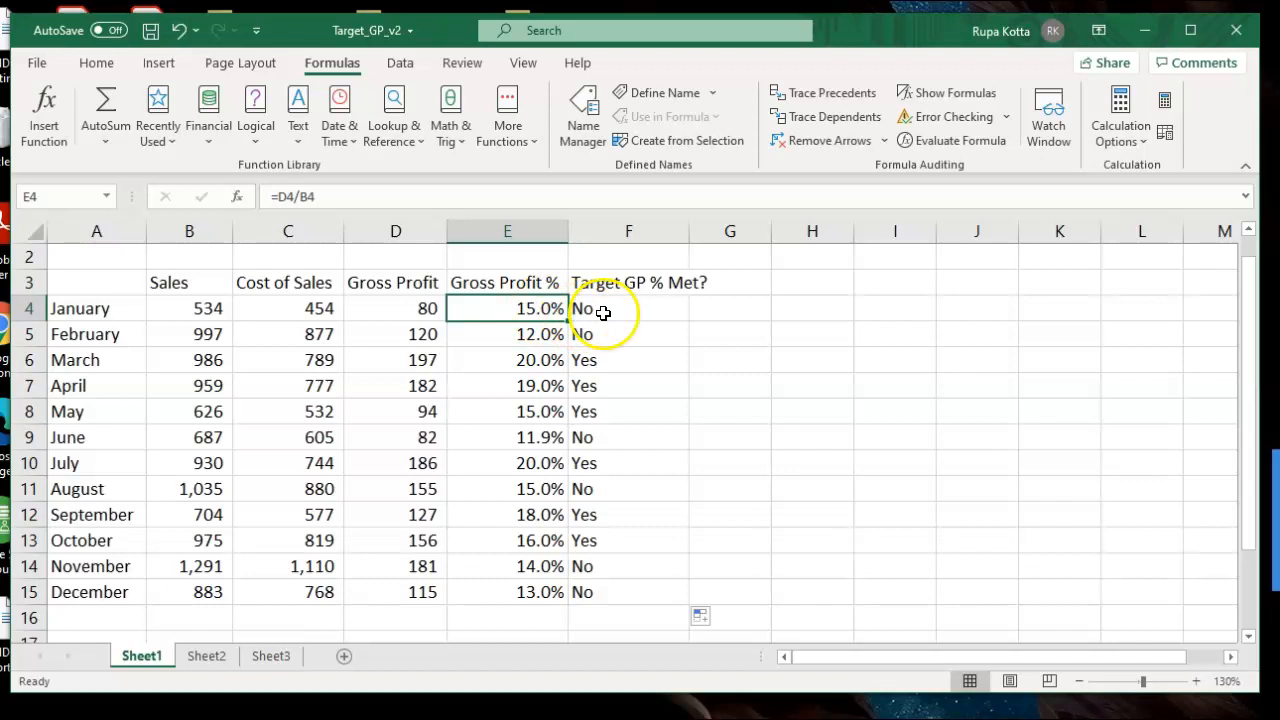
pyautogui.moveTo(528, 307); pyautogui.dragTo(518, 580)
pyautogui.rightClick(511, 521)
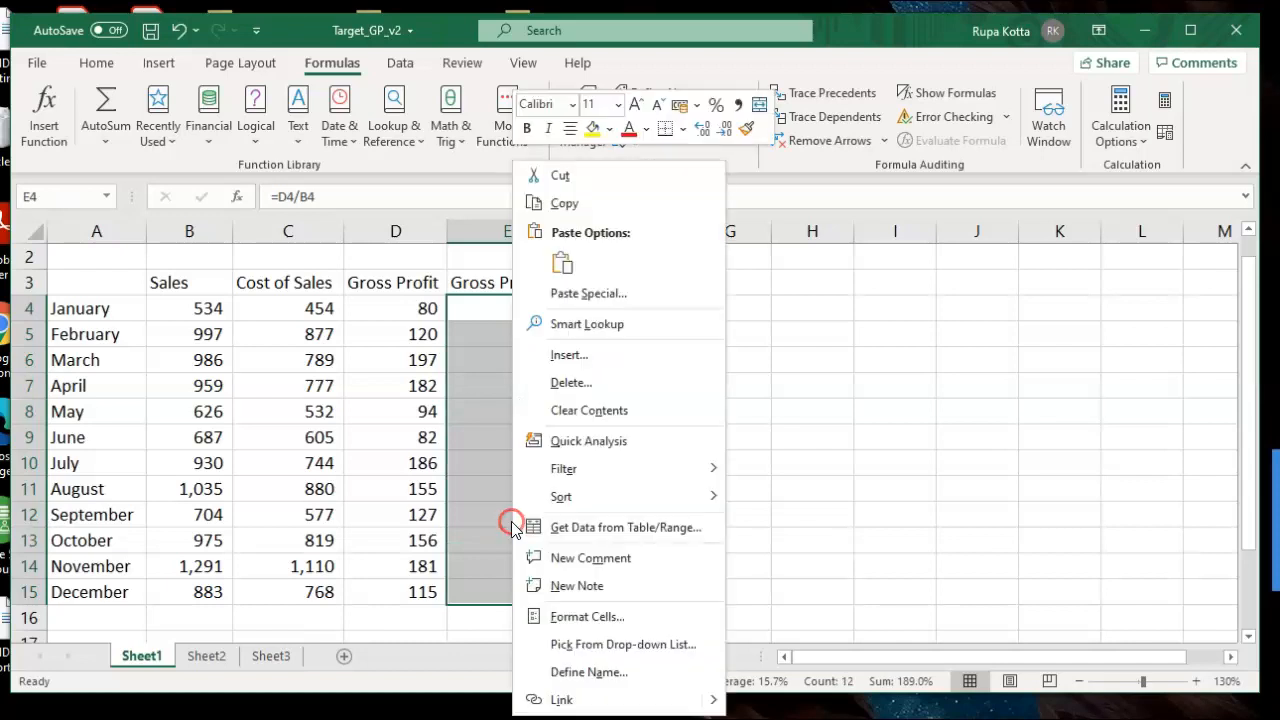
pyautogui.click(563, 616)
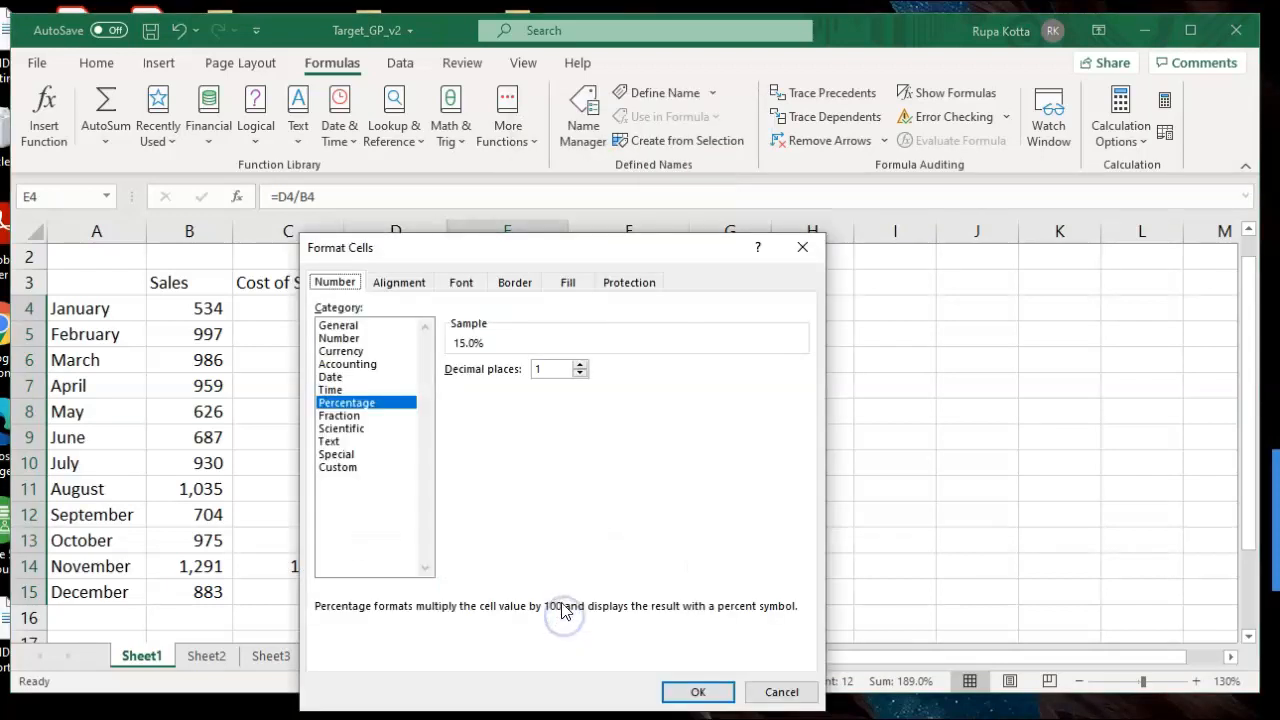
pyautogui.click(581, 365)
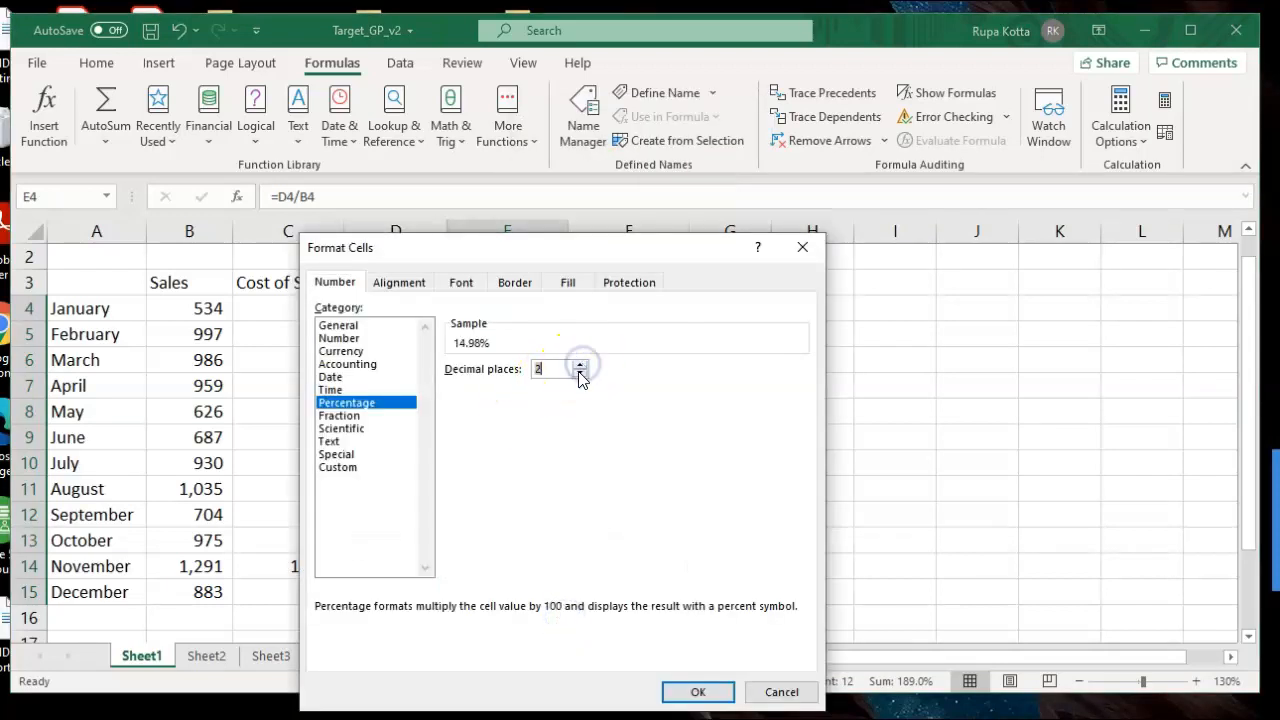
pyautogui.click(665, 690)
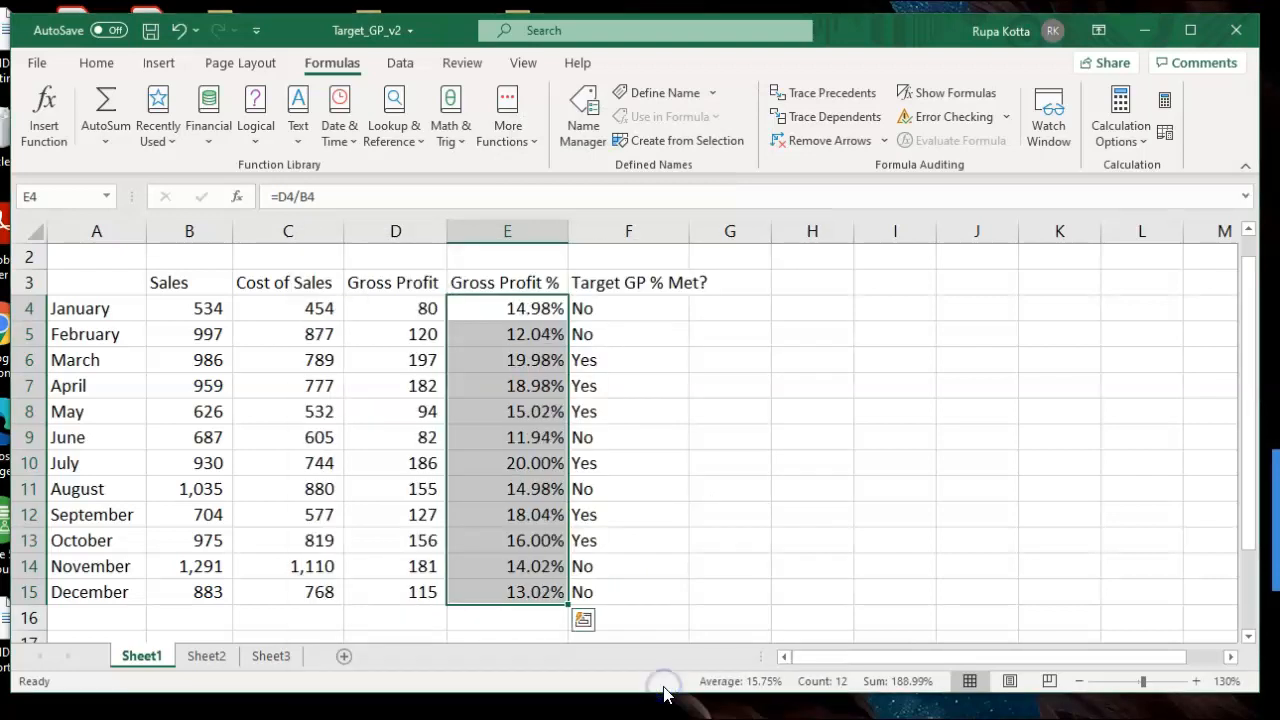
pyautogui.click(748, 405)
# Highlight E4:F4 and E11:F11 together to examine the two-decimal percentages beside their Target GP % Met? results
pyautogui.moveTo(520, 315); pyautogui.dragTo(568, 316)
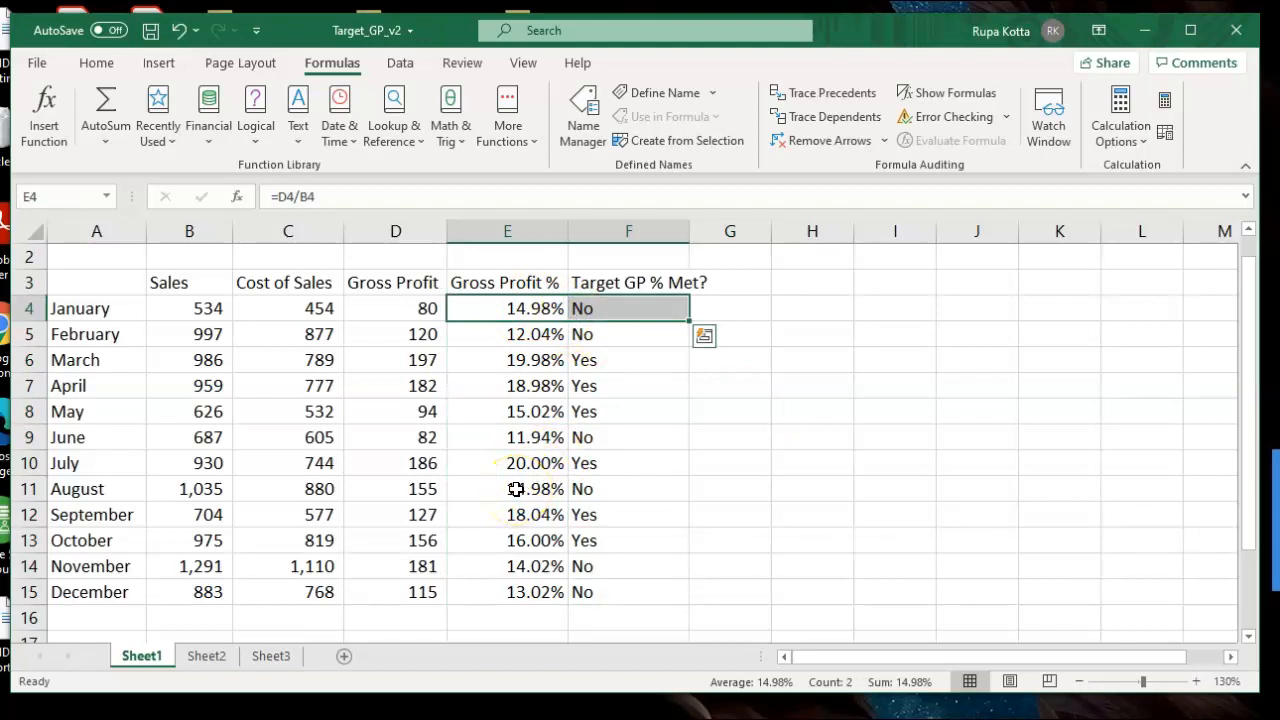
pyautogui.moveTo(516, 489); pyautogui.dragTo(595, 489)
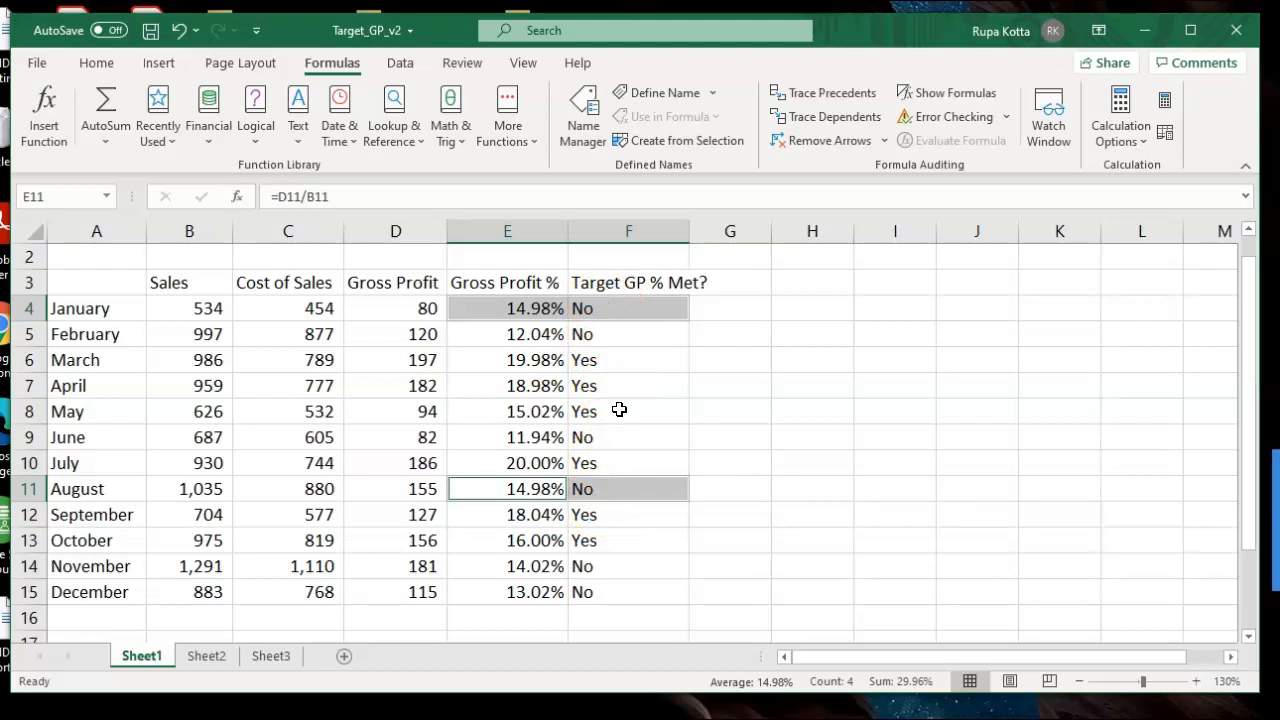
pyautogui.press('Tab')
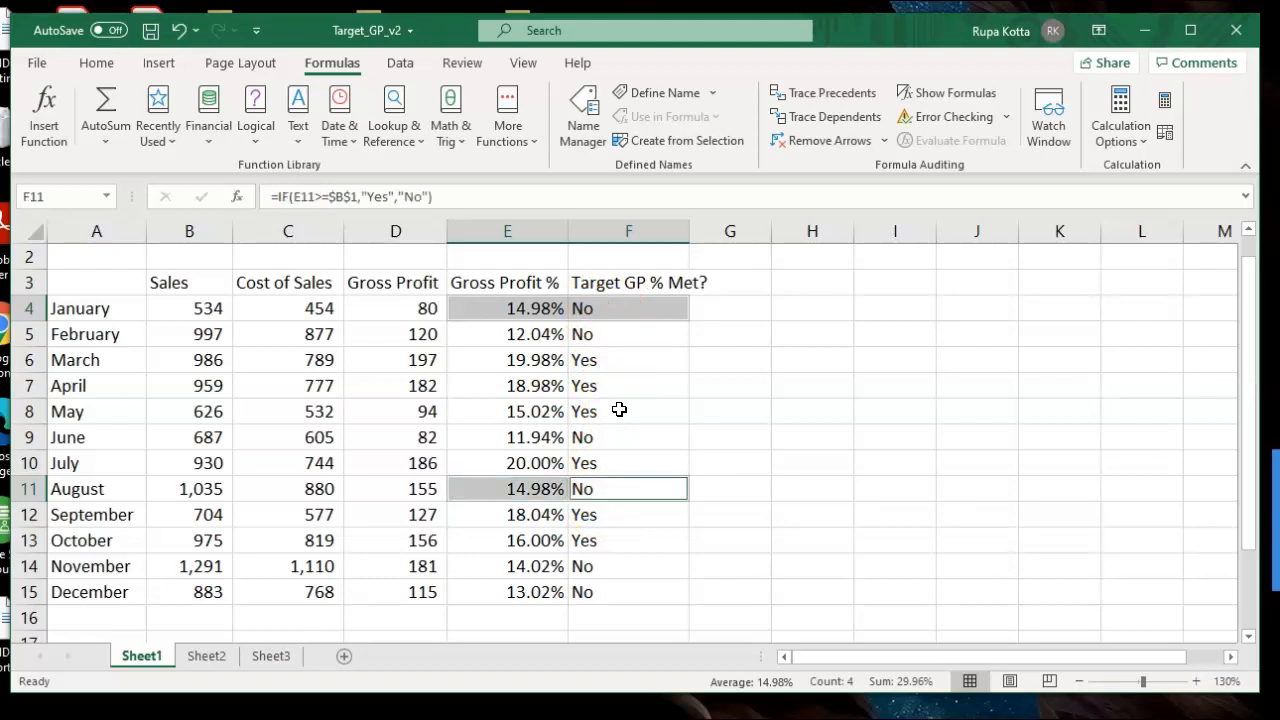
pyautogui.press('Tab')
pyautogui.press('Tab')
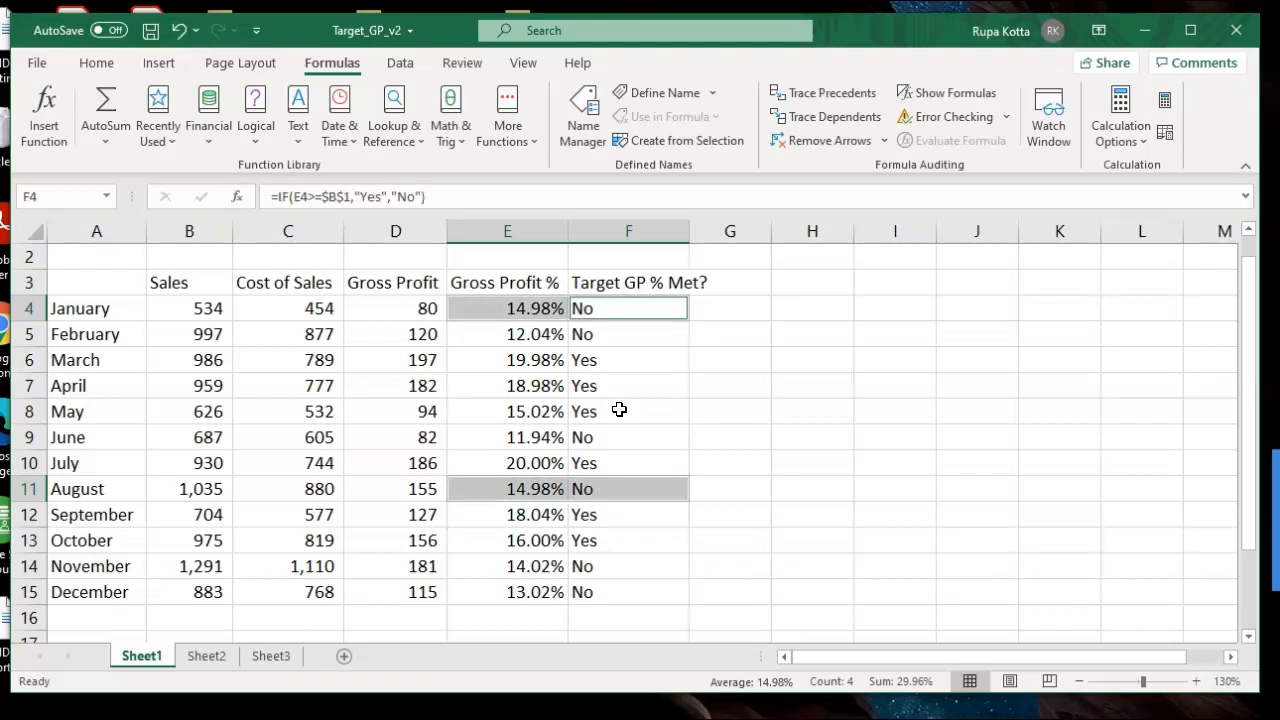
pyautogui.click(619, 410)
pyautogui.click(728, 396)
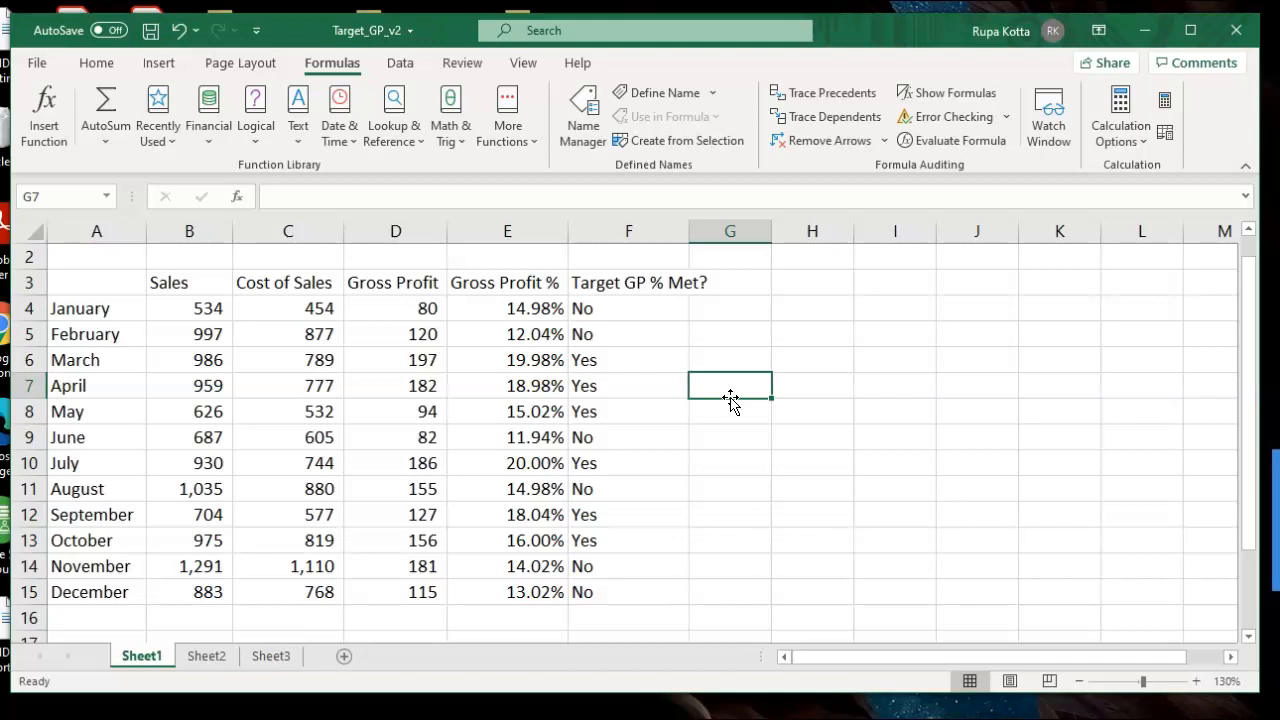
# Read instructions (i) to (k) on Sheet2 about rounding the Gross Profit % calculation, and return to Sheet1
pyautogui.click(206, 656)
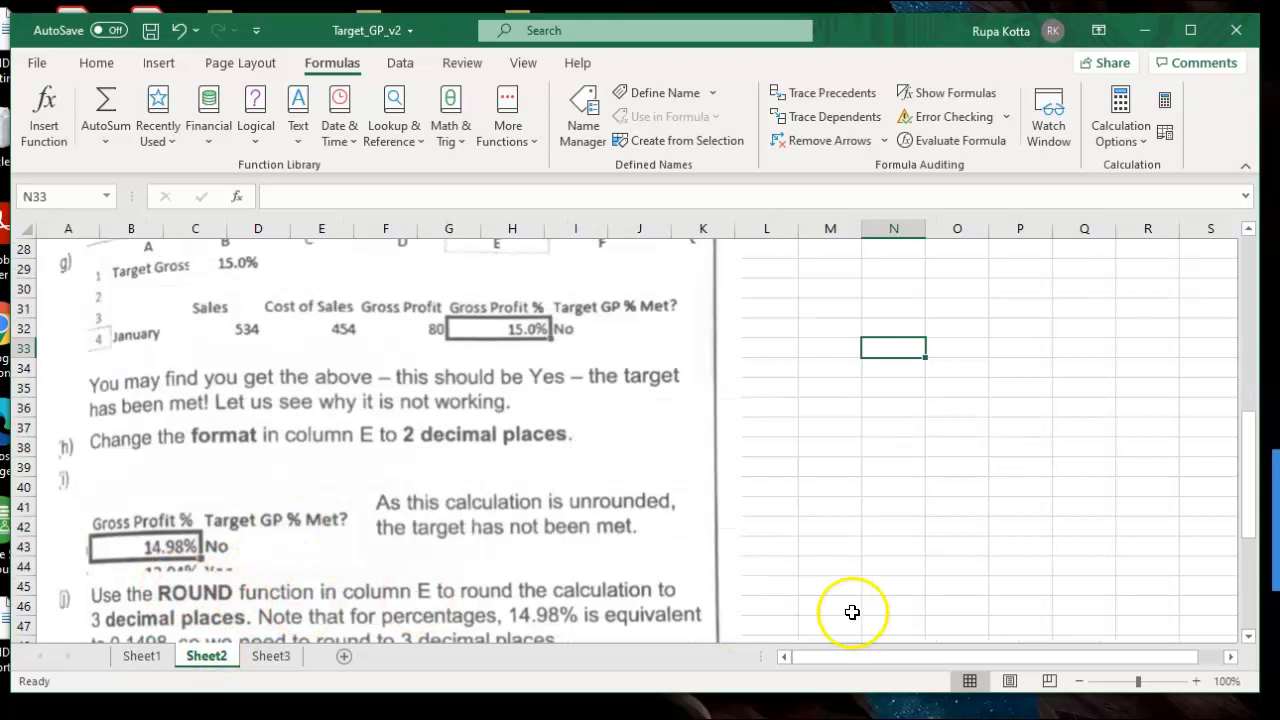
pyautogui.scroll(-2, 1248, 640)
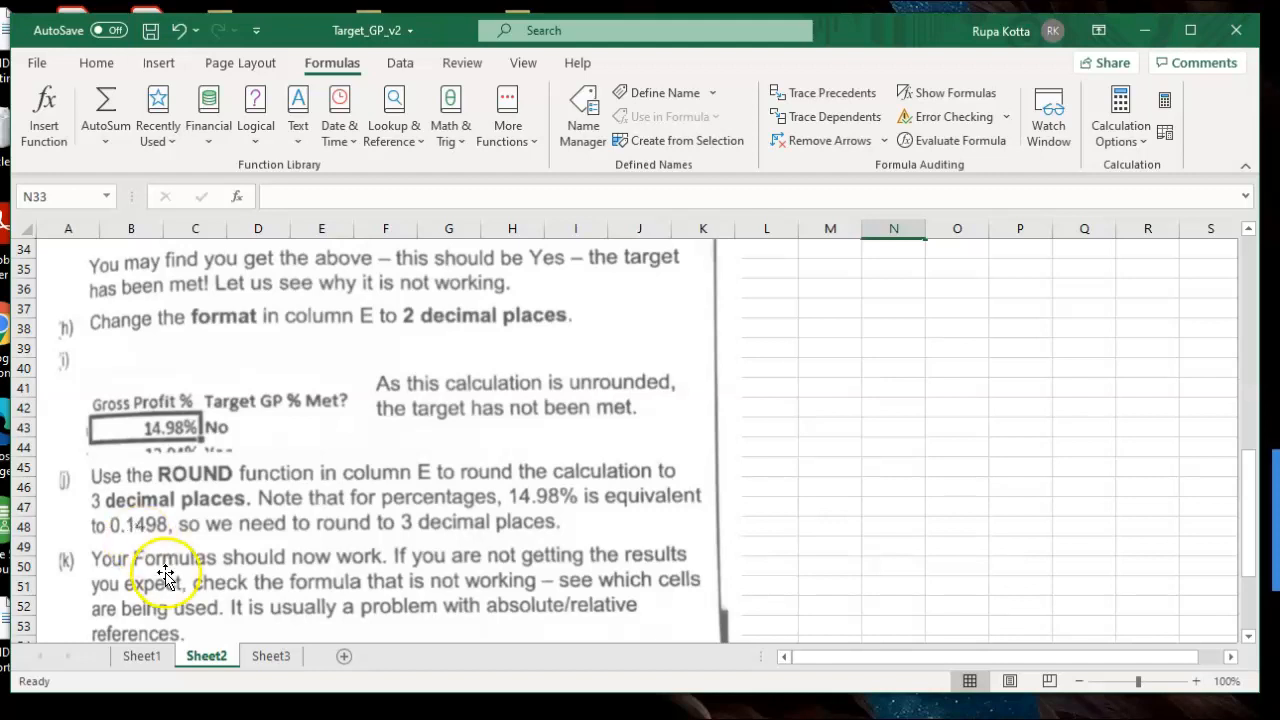
pyautogui.click(141, 656)
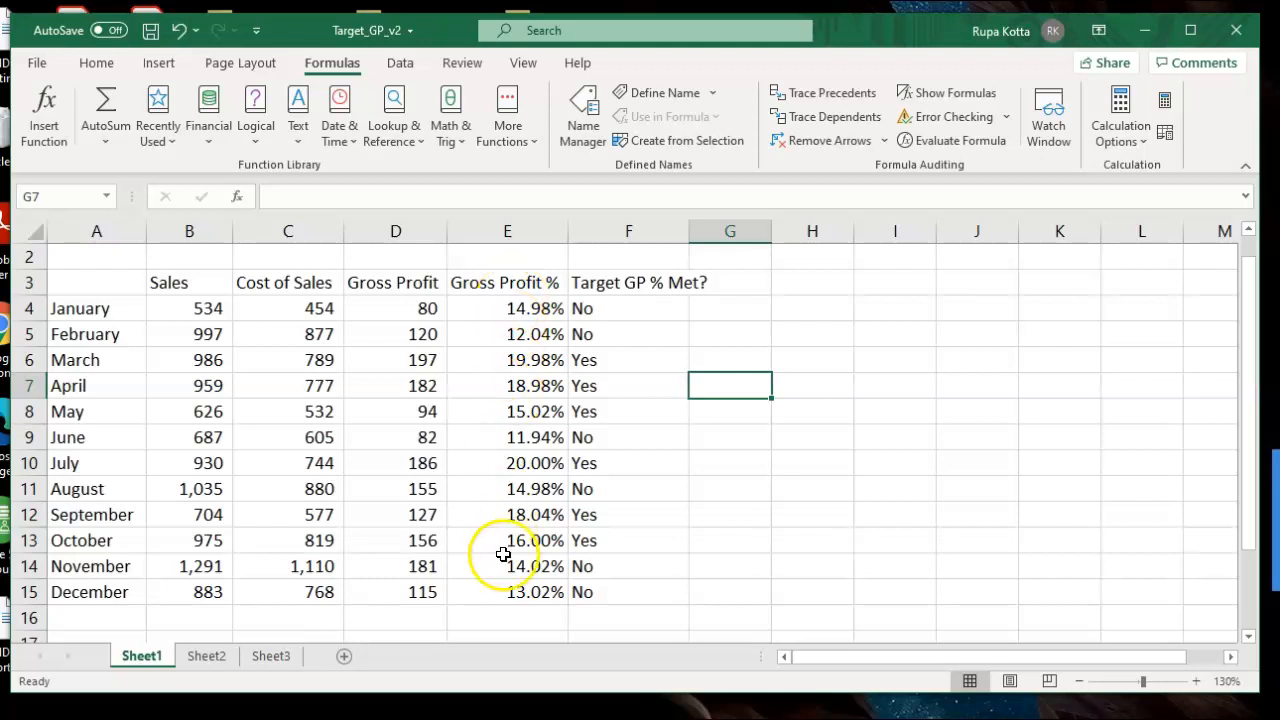
# Wrap January's Gross Profit % calculation in E4 in ROUND to 3 decimal places, giving =ROUND(D4/B4, 3)
pyautogui.click(507, 312)
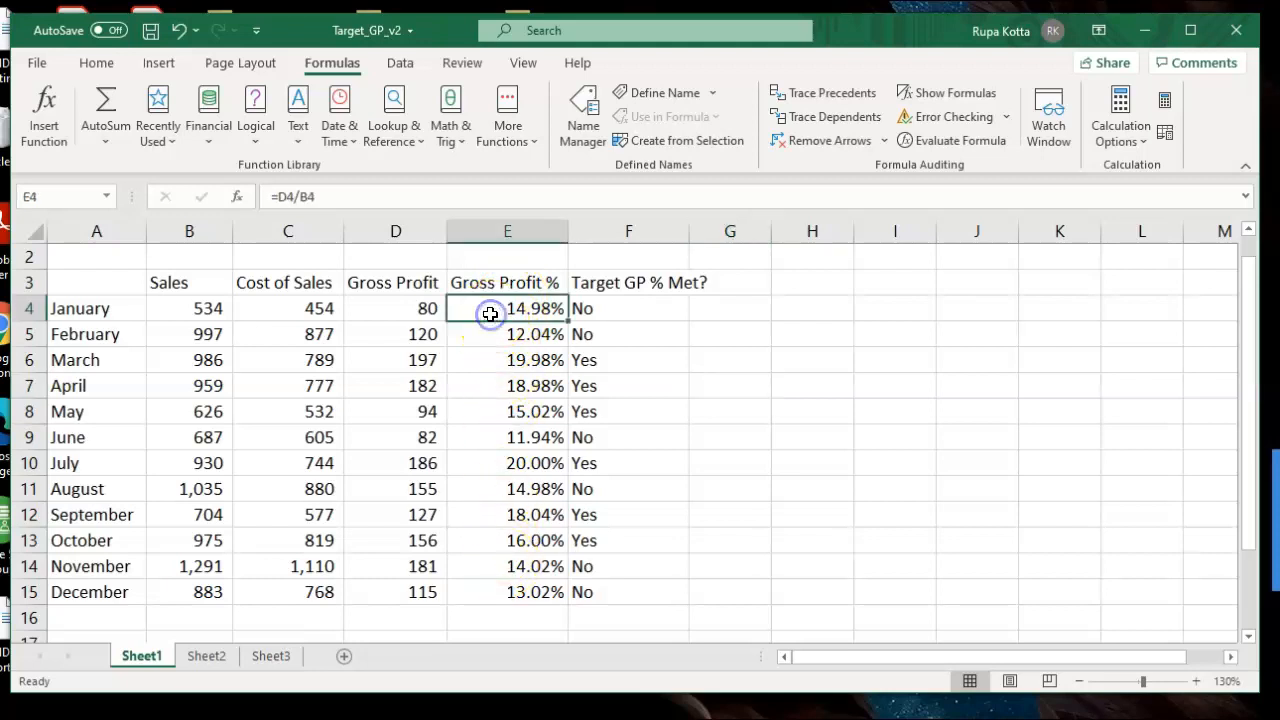
pyautogui.click(282, 197)
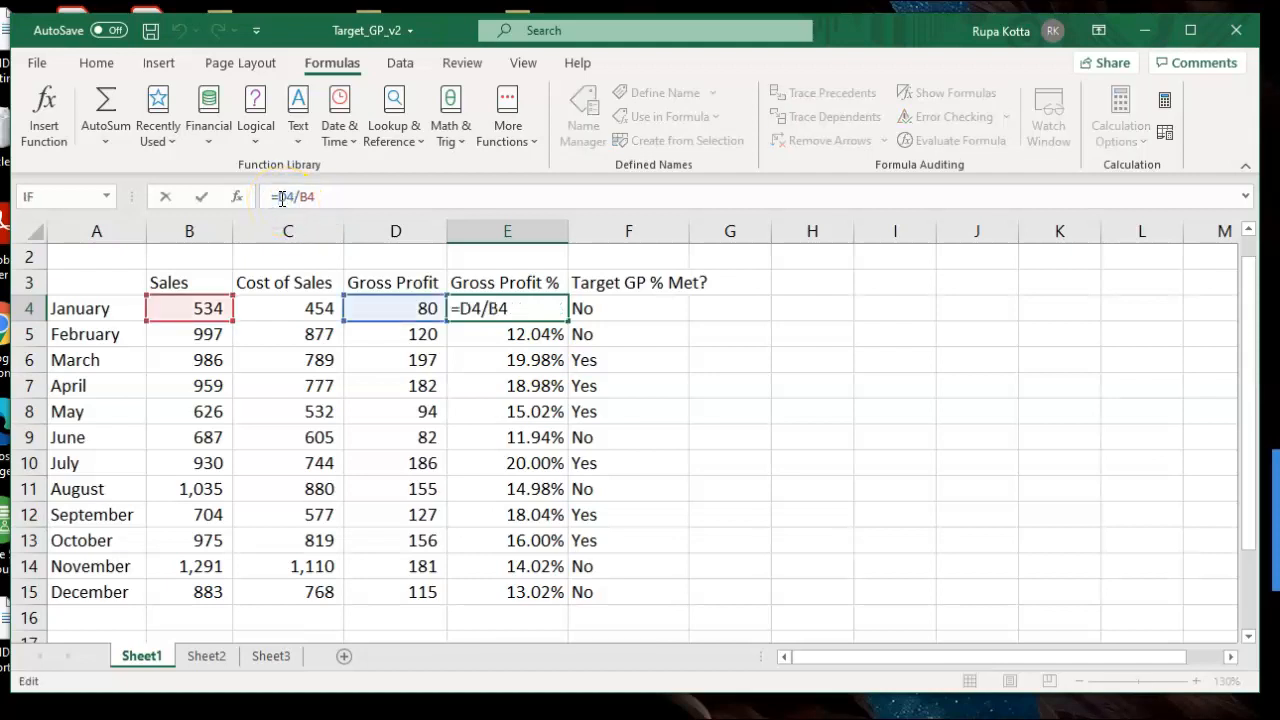
pyautogui.write('roun')
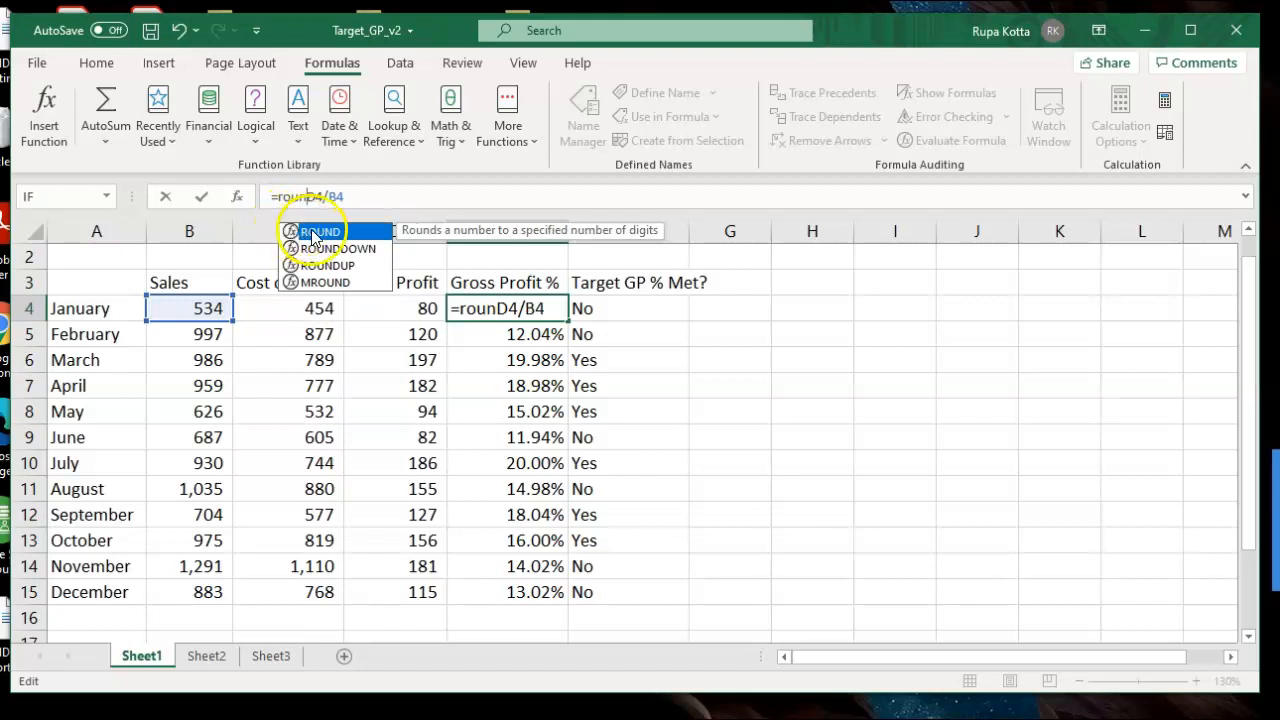
pyautogui.doubleClick(310, 232)
pyautogui.click(329, 197)
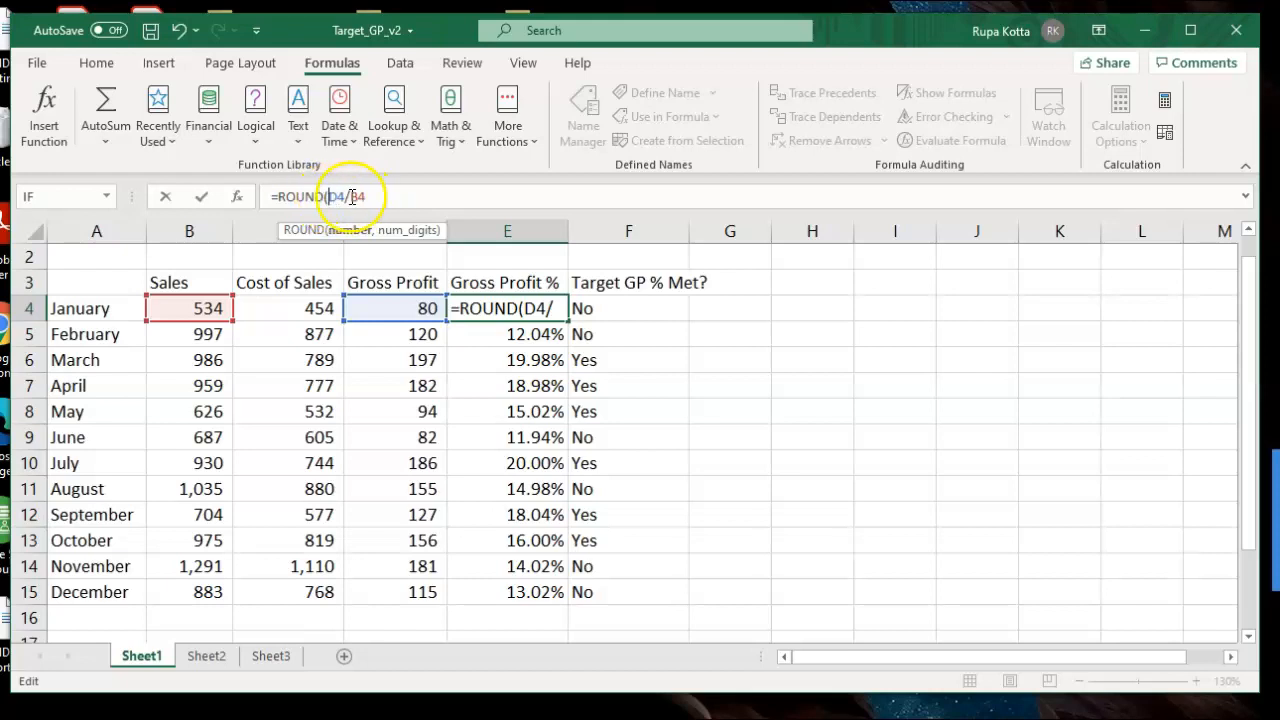
pyautogui.click(370, 197)
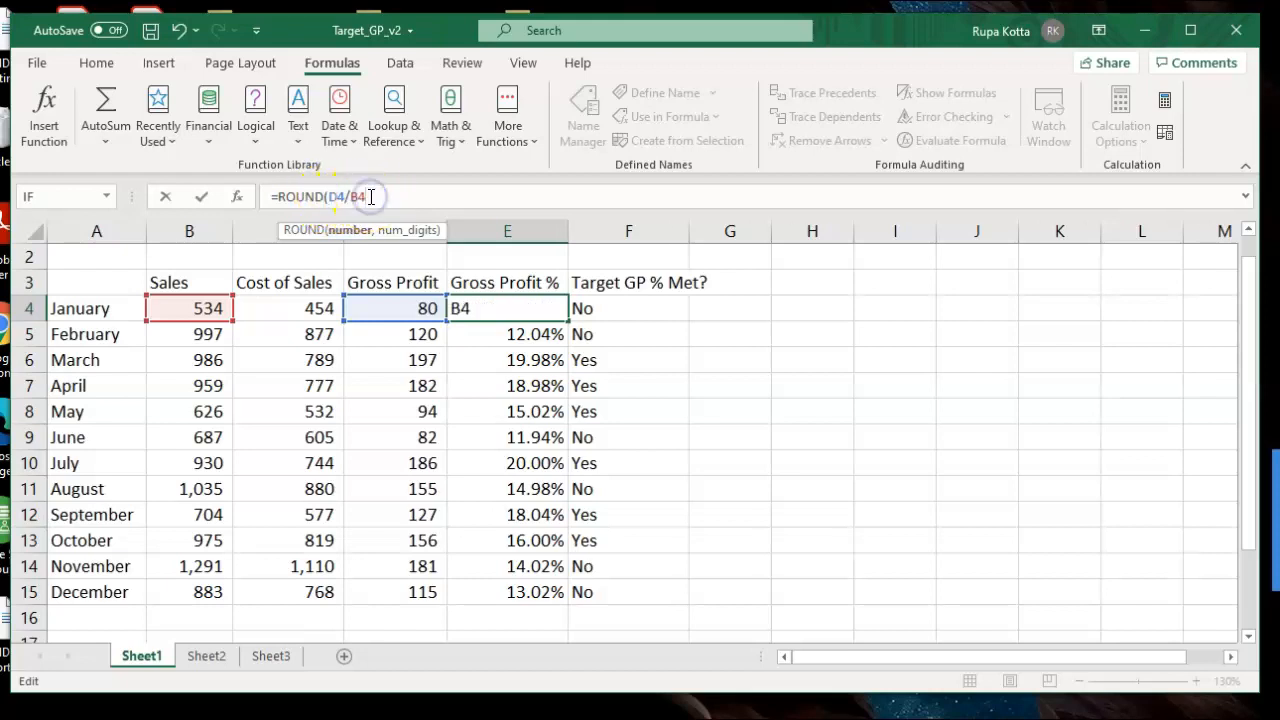
pyautogui.write(',')
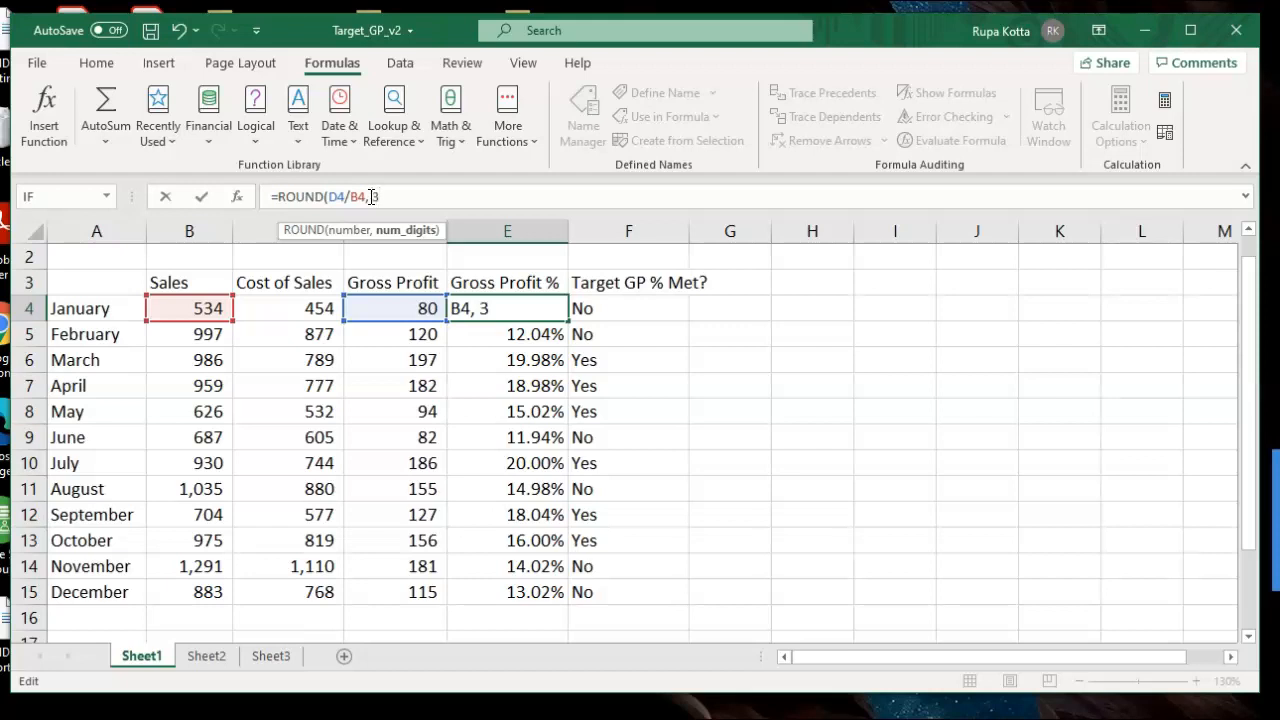
pyautogui.write(' 3)')
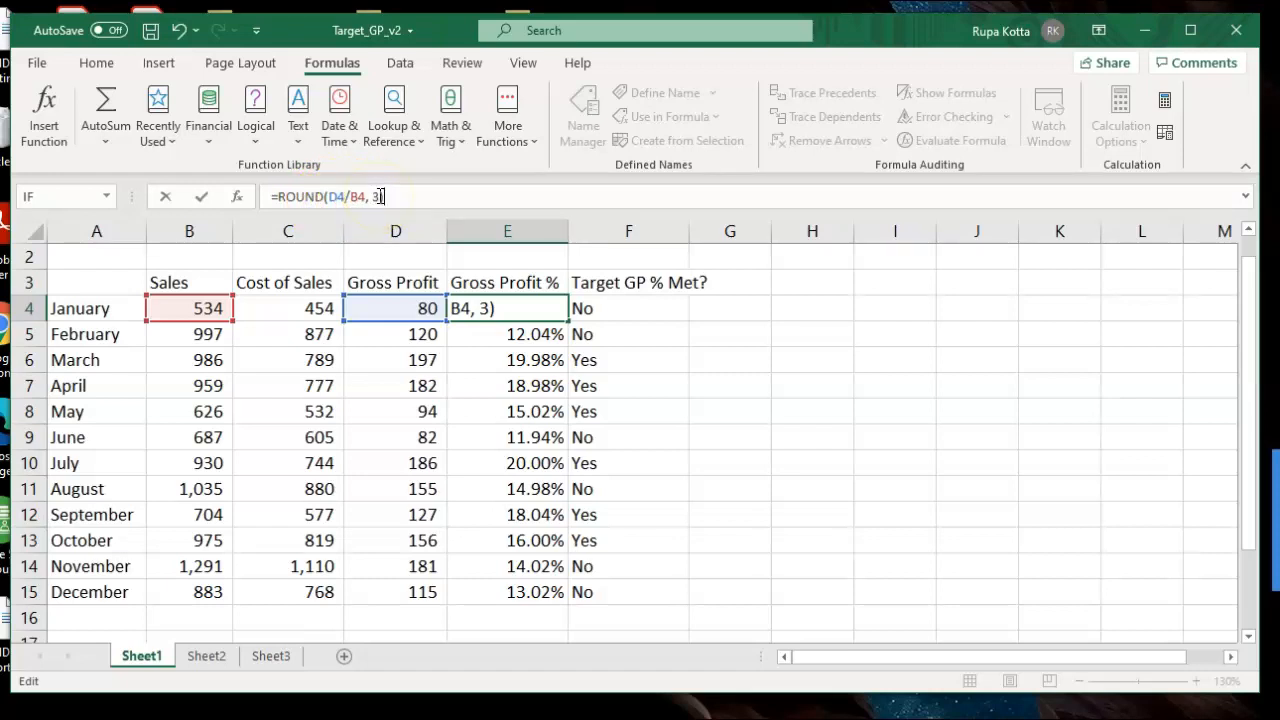
pyautogui.click(379, 196)
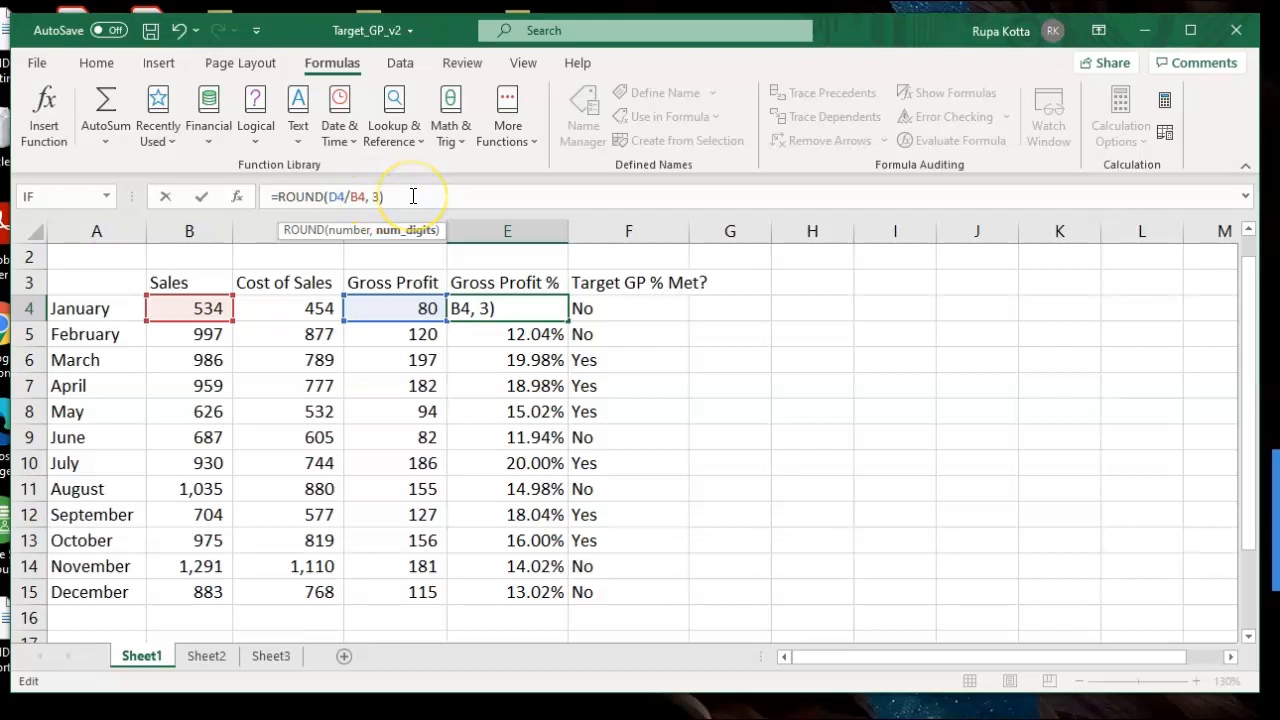
pyautogui.press('Return')
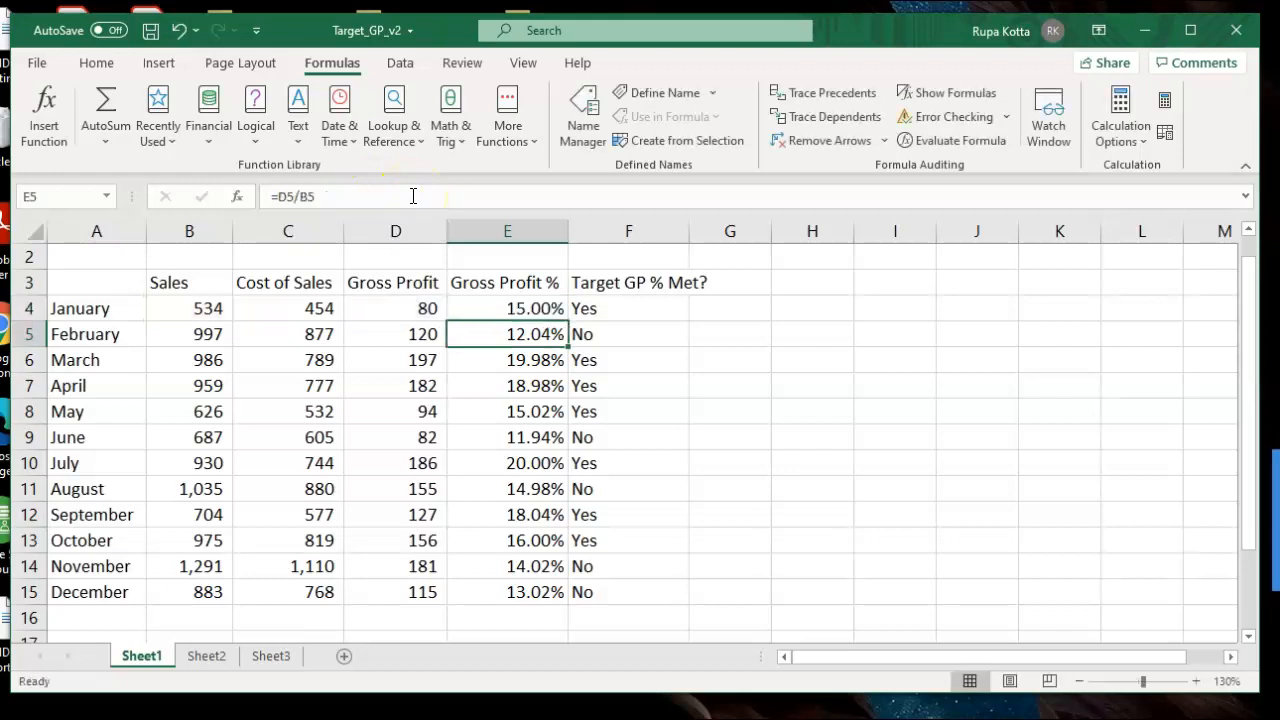
# Fill the ROUND formula from E4 down through December in E15
pyautogui.click(497, 307)
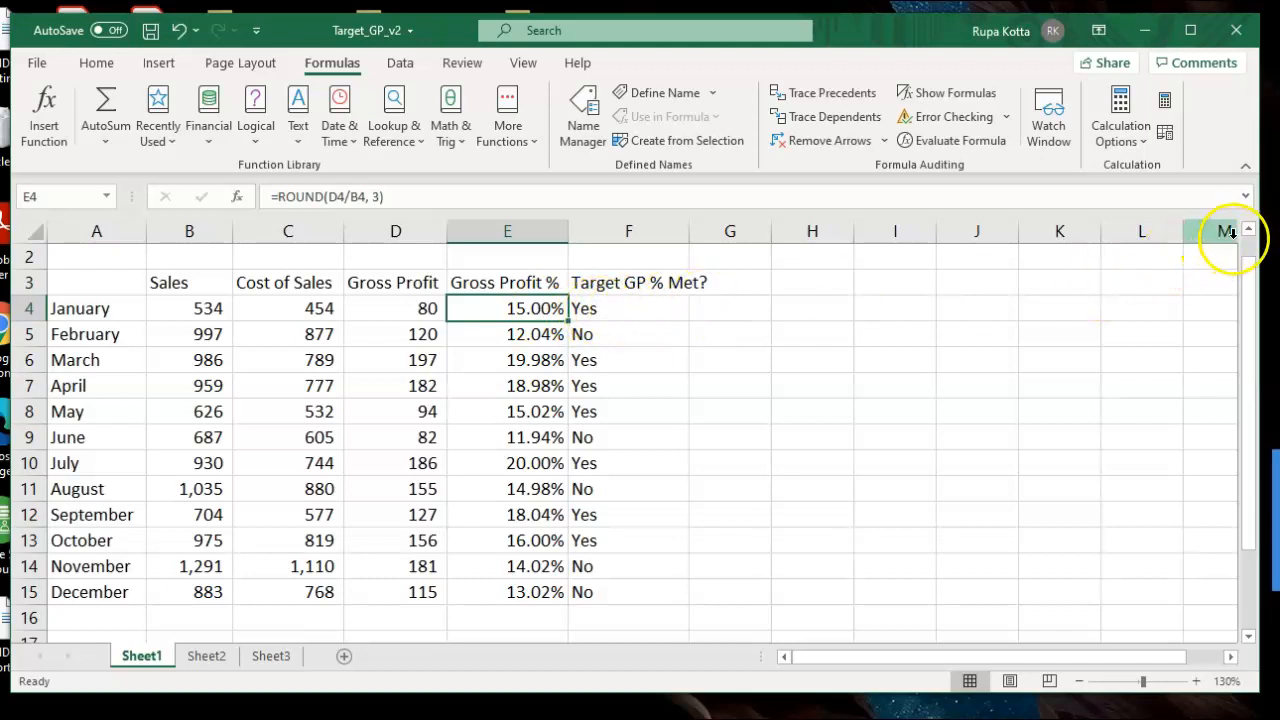
pyautogui.doubleClick(568, 322)
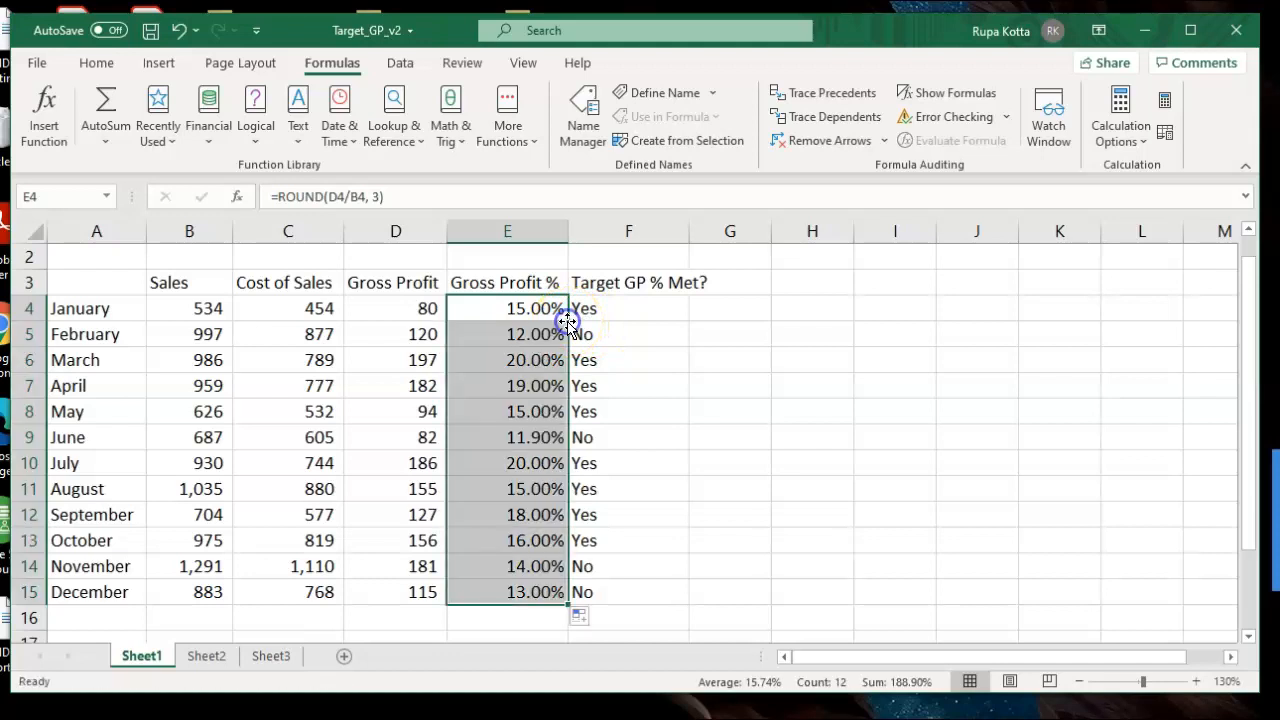
pyautogui.click(780, 383)
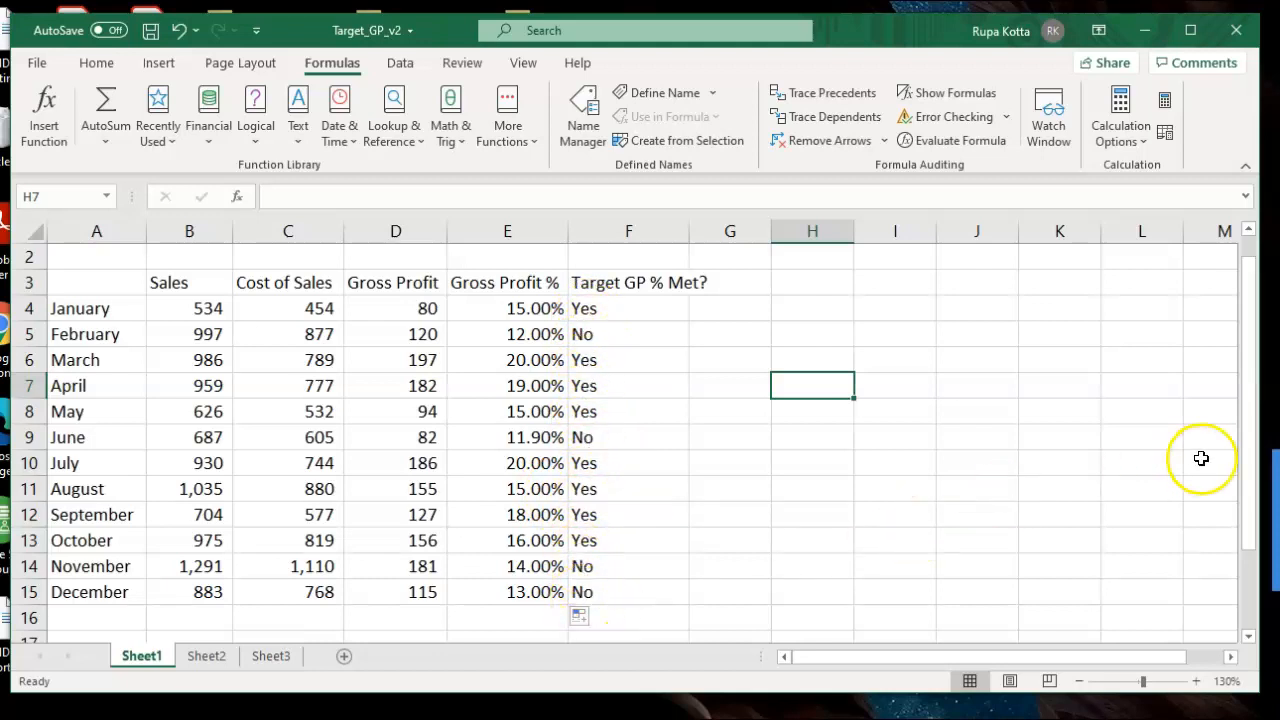
# Read instructions (k) to (m) on Sheet2, and set the target gross profit percentage in B1 on Sheet1 to 20%
pyautogui.click(206, 658)
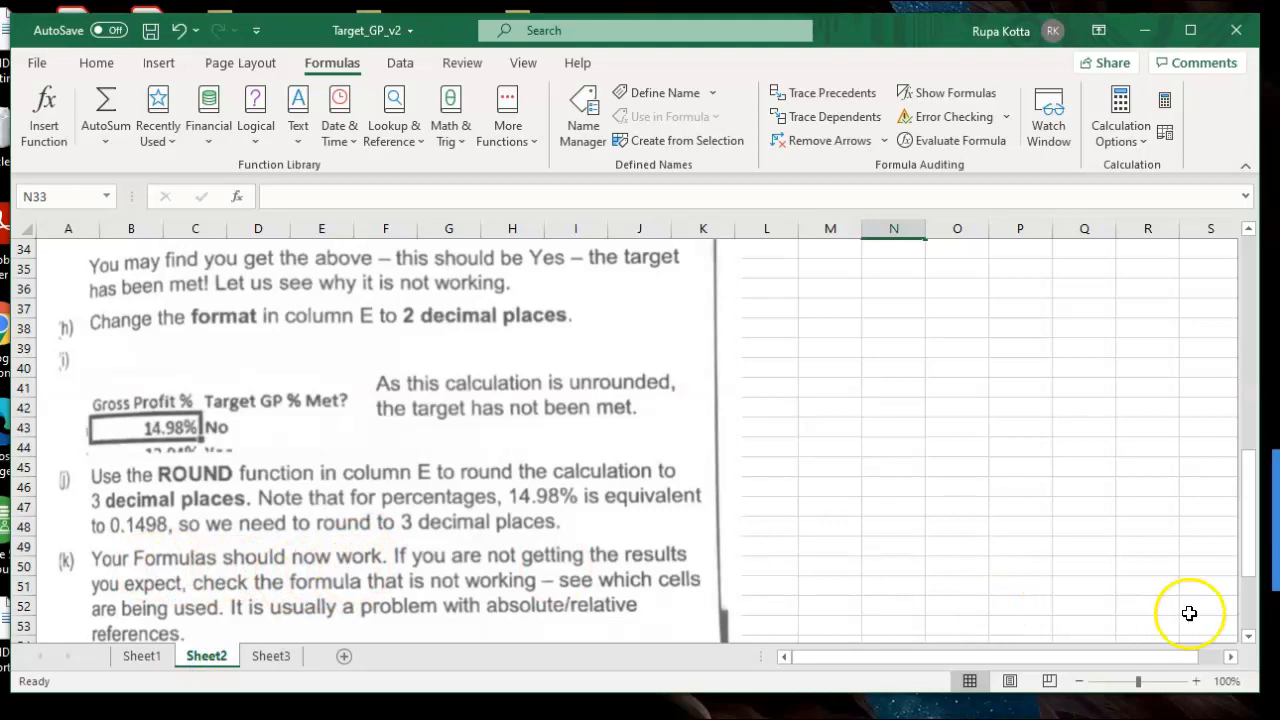
pyautogui.moveTo(1248, 637); pyautogui.dragTo(1248, 640)
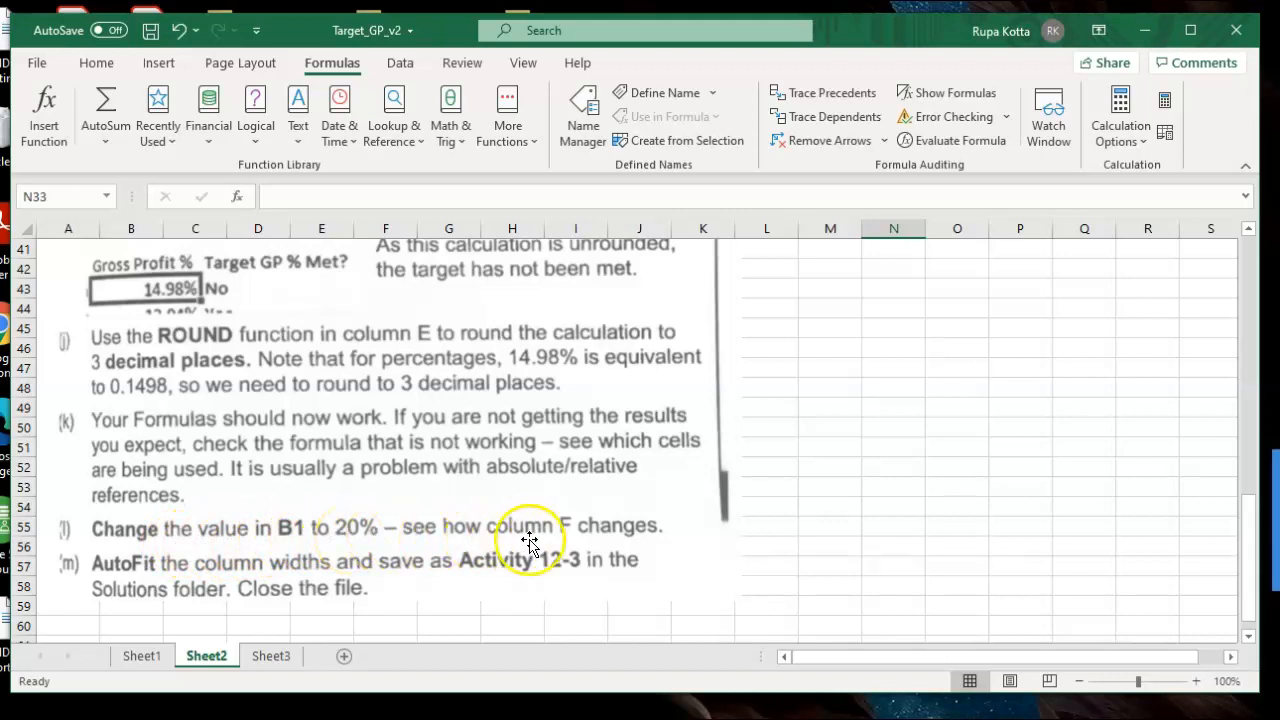
pyautogui.click(141, 655)
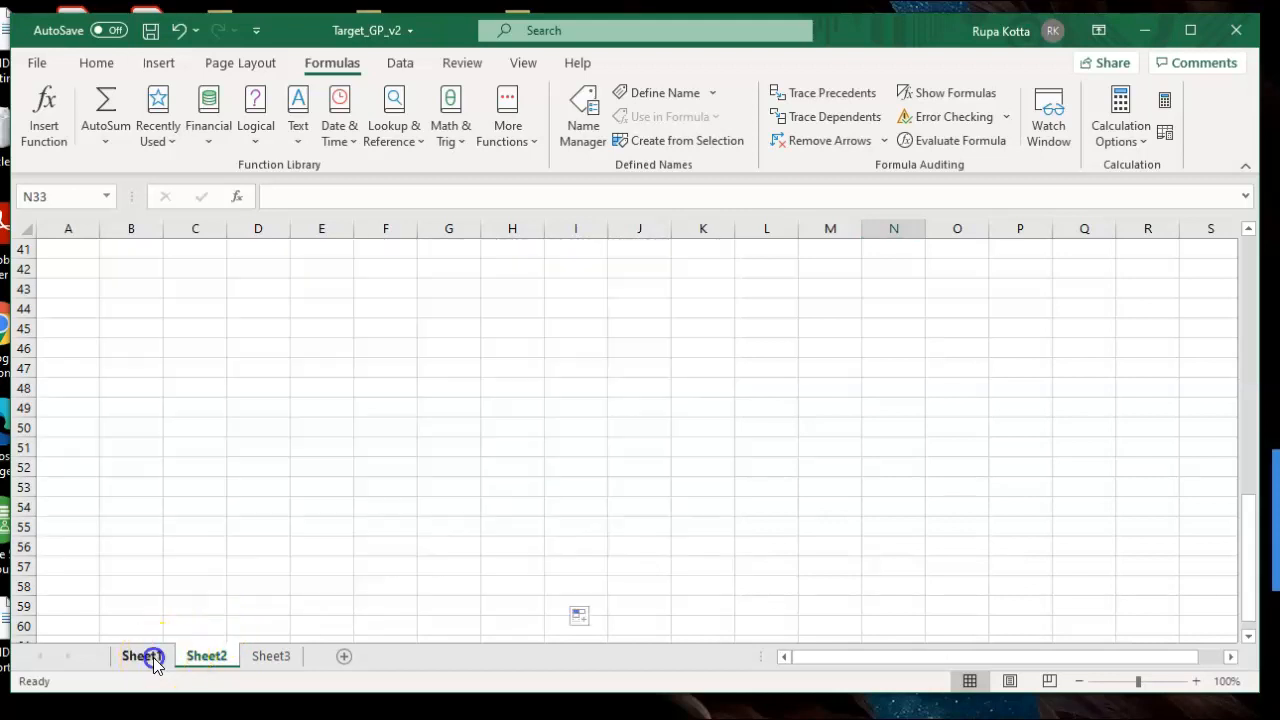
pyautogui.click(1249, 233)
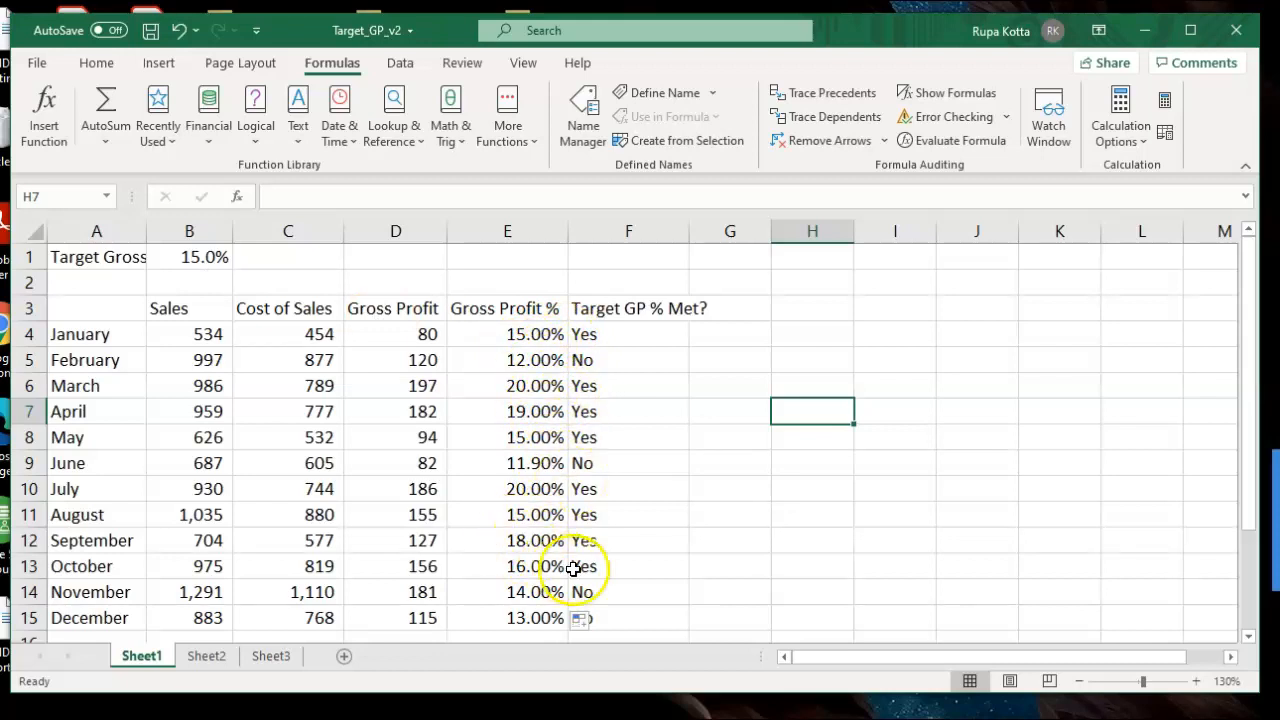
pyautogui.click(188, 259)
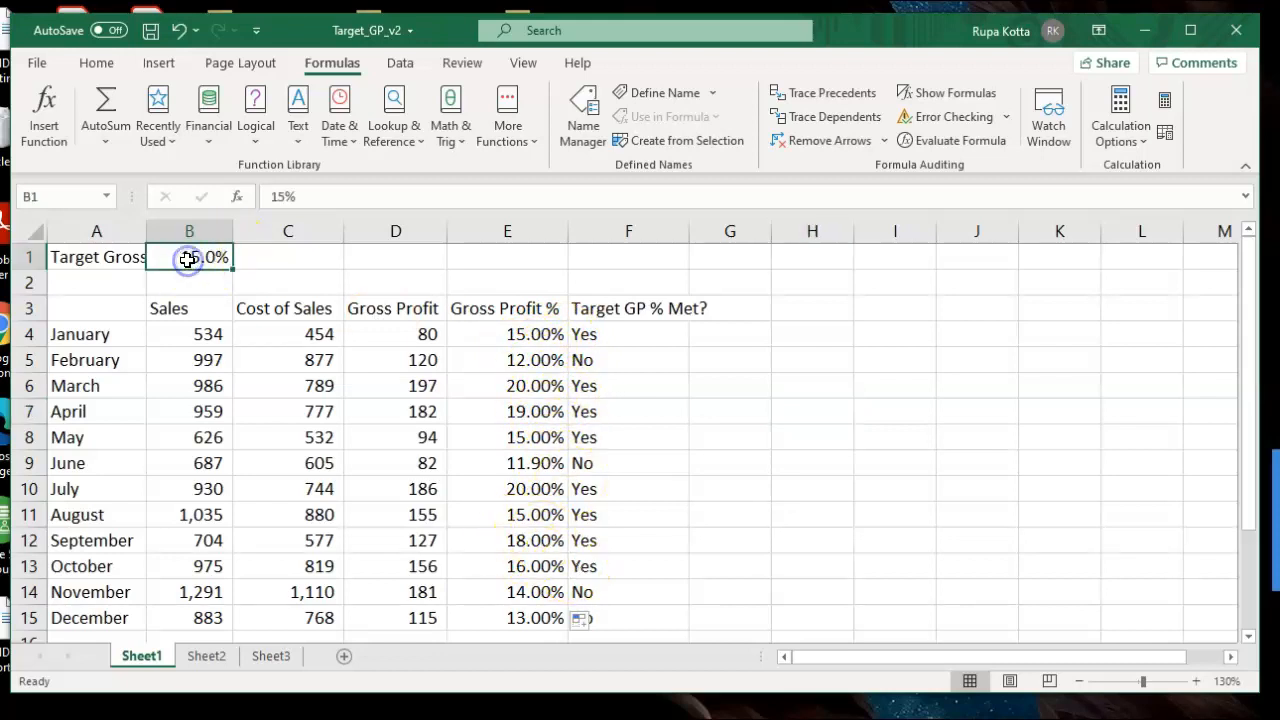
pyautogui.write('20')
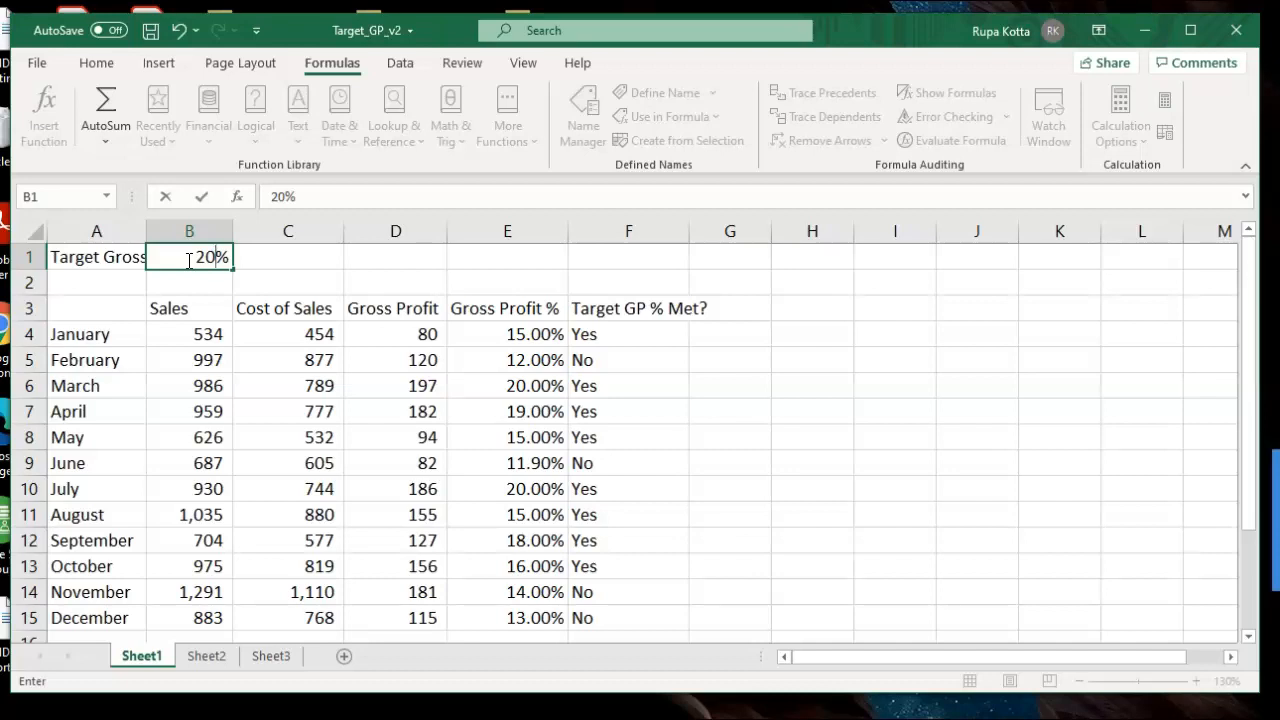
pyautogui.press('Return')
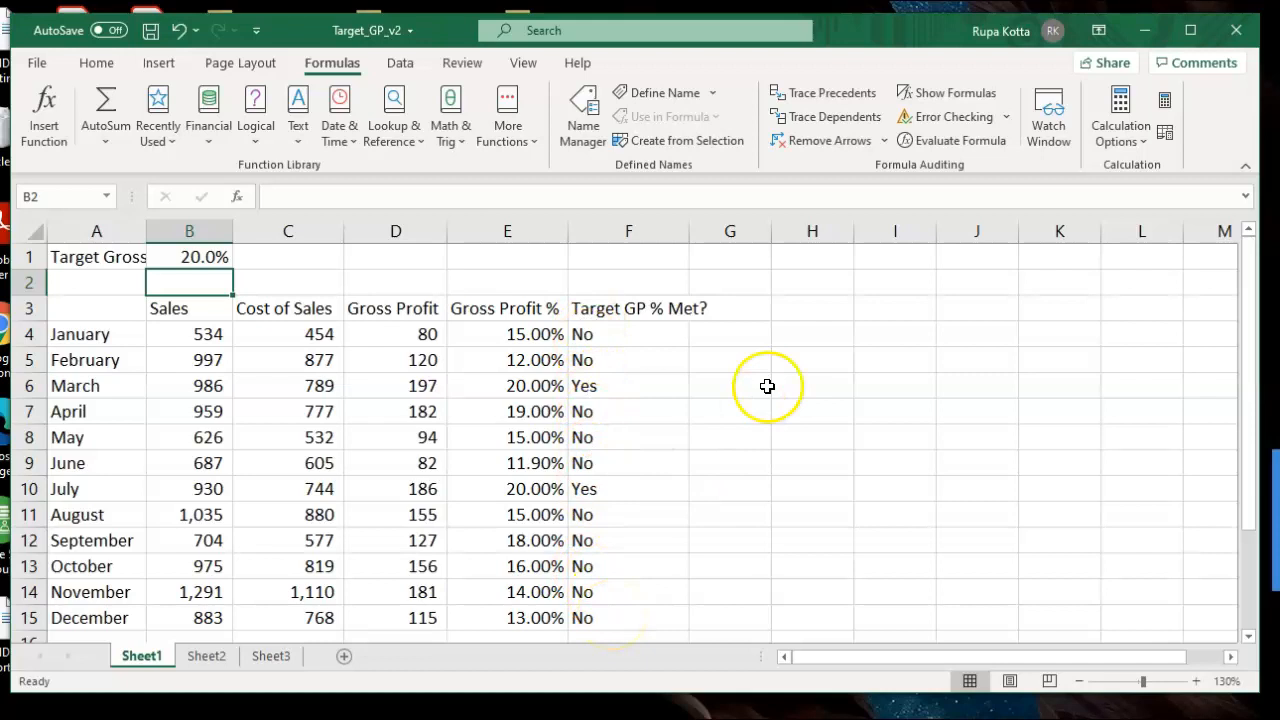
pyautogui.click(811, 383)
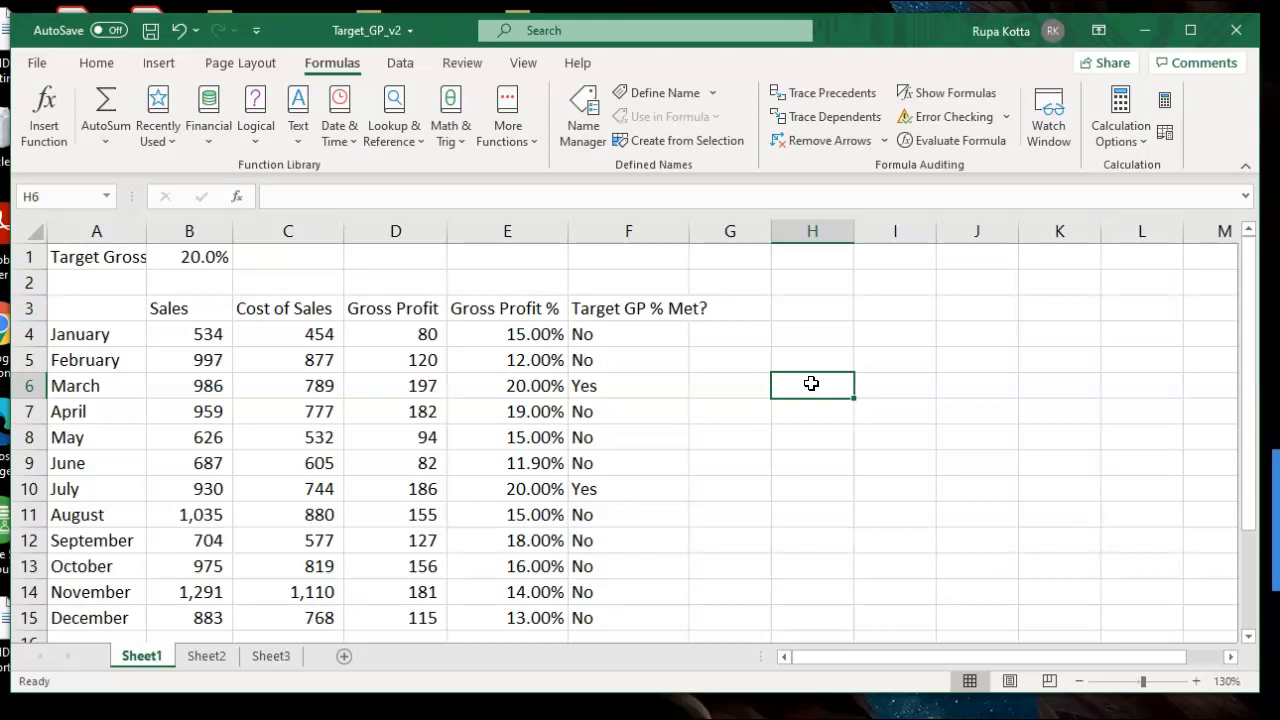
pyautogui.write('+round')
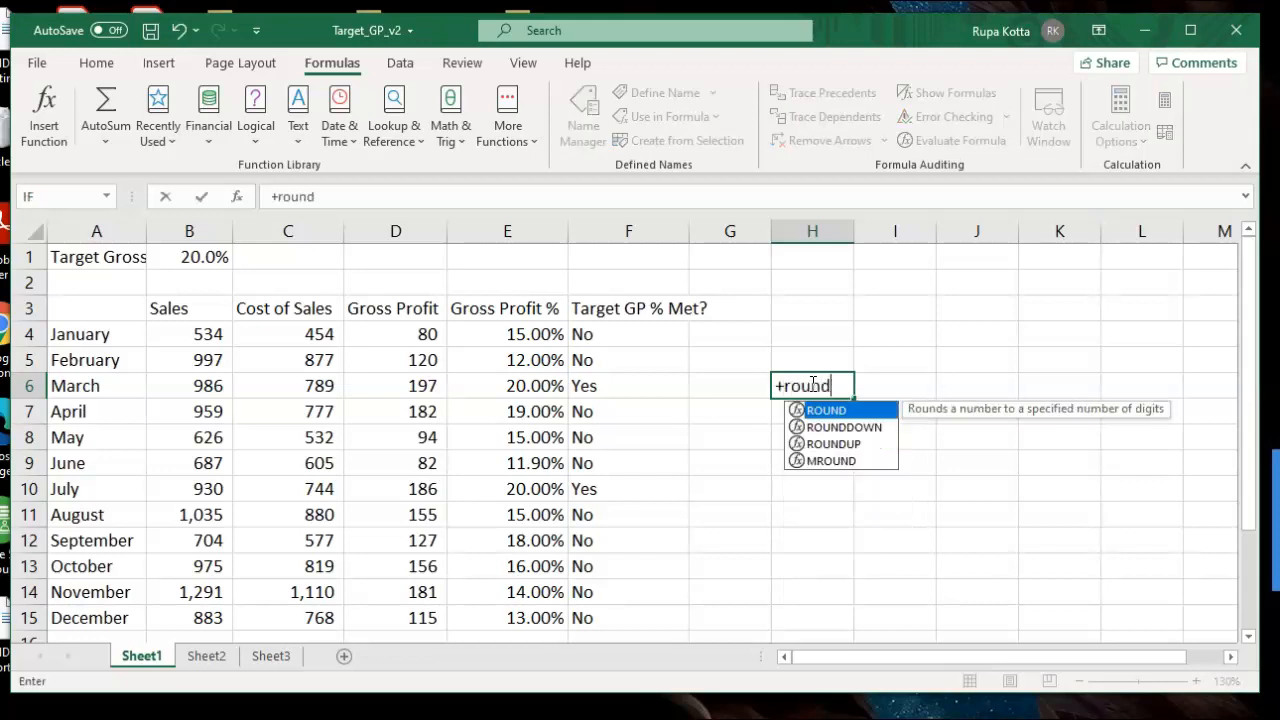
pyautogui.press('BackSpace')
pyautogui.press('BackSpace')
pyautogui.press('BackSpace')
pyautogui.press('BackSpace')
pyautogui.press('BackSpace')
pyautogui.press('BackSpace')
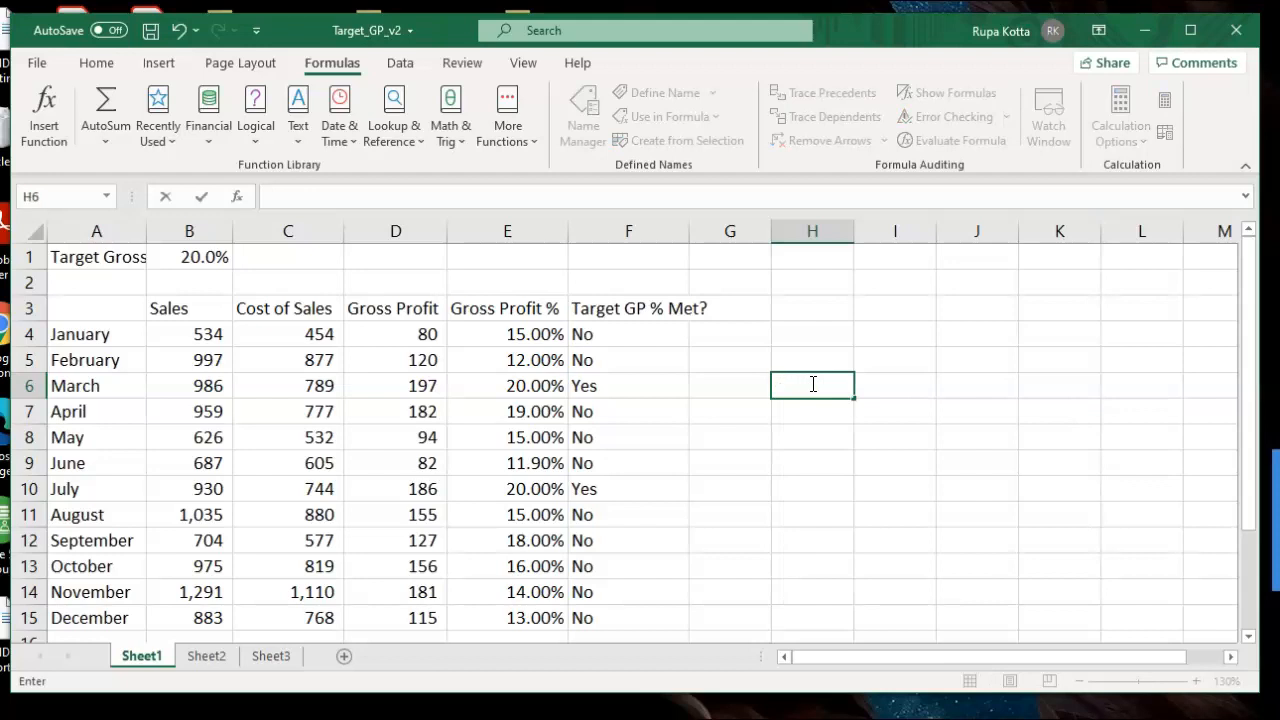
# Enter the note round(d4/b4,3) in H6 as plain text without an equals sign
pyautogui.write('=round')
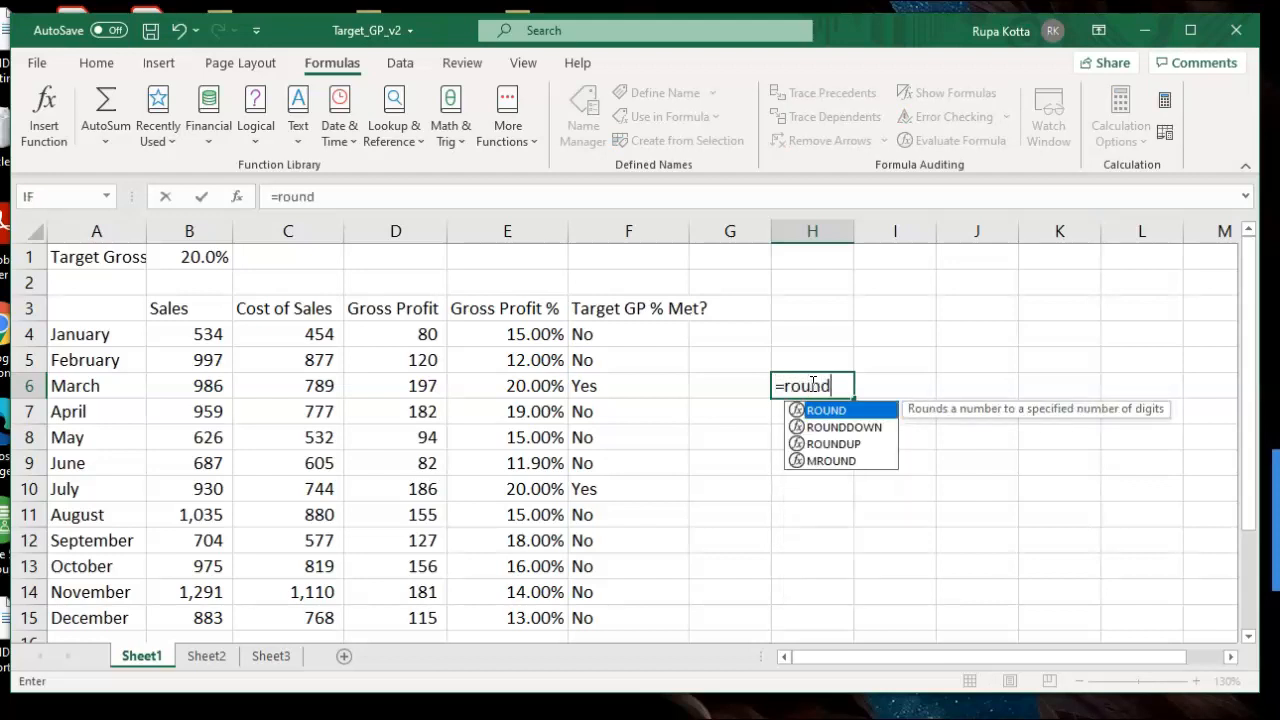
pyautogui.write('(')
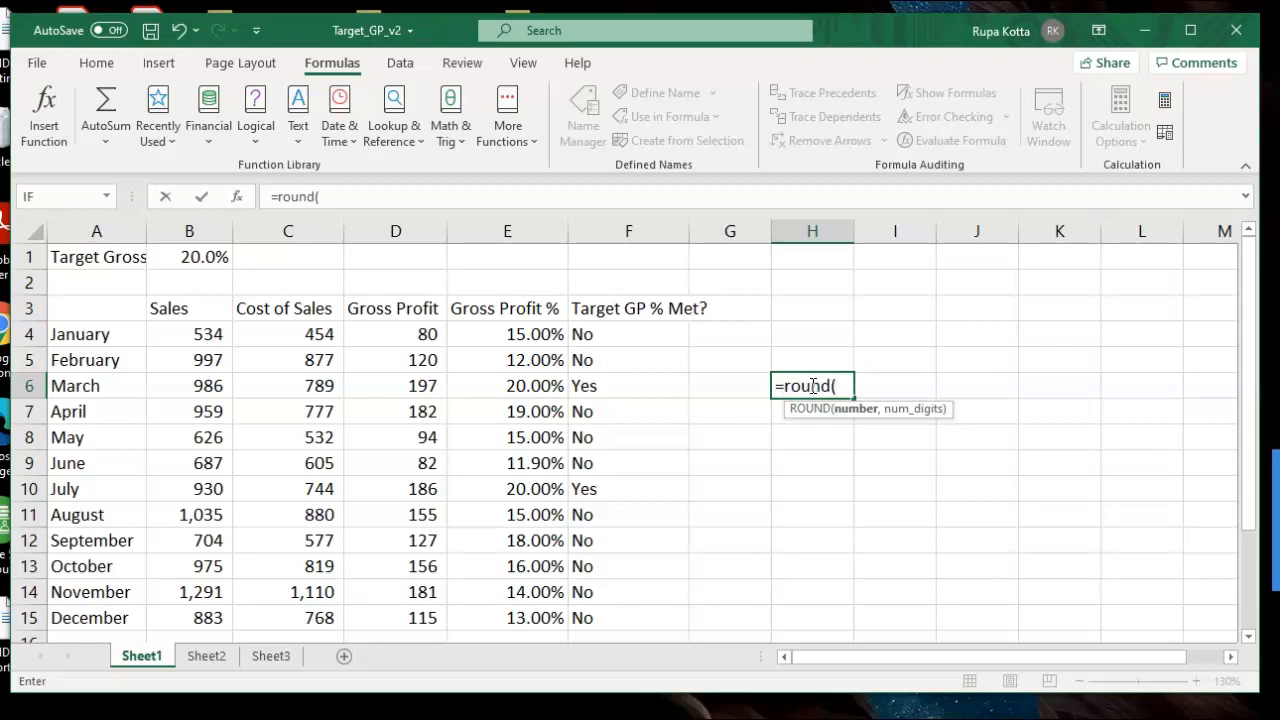
pyautogui.write('d4')
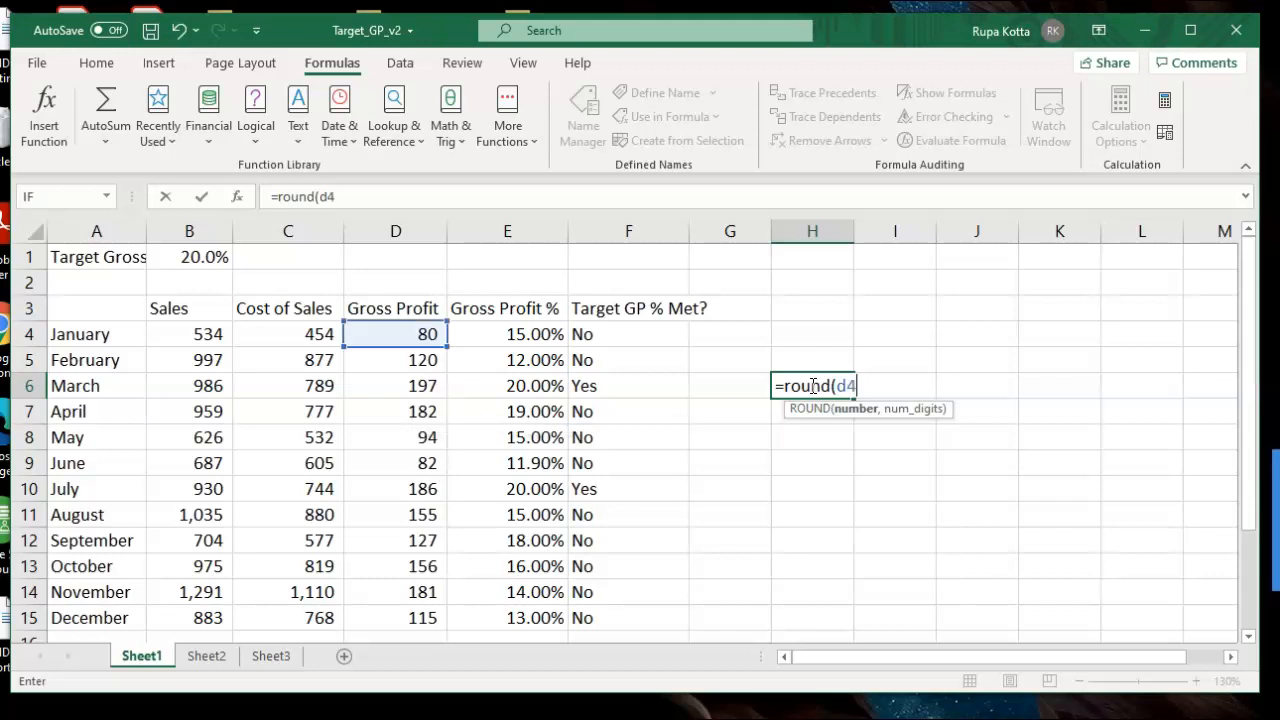
pyautogui.write('/b4')
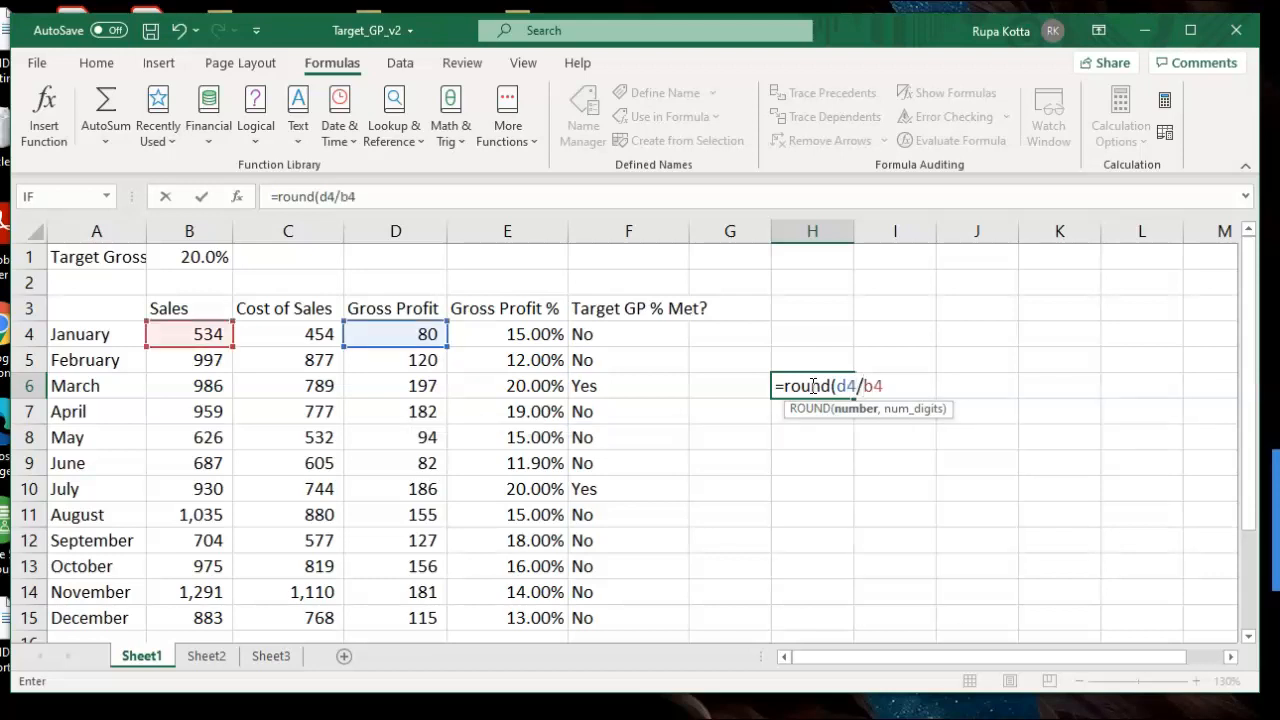
pyautogui.write(',3')
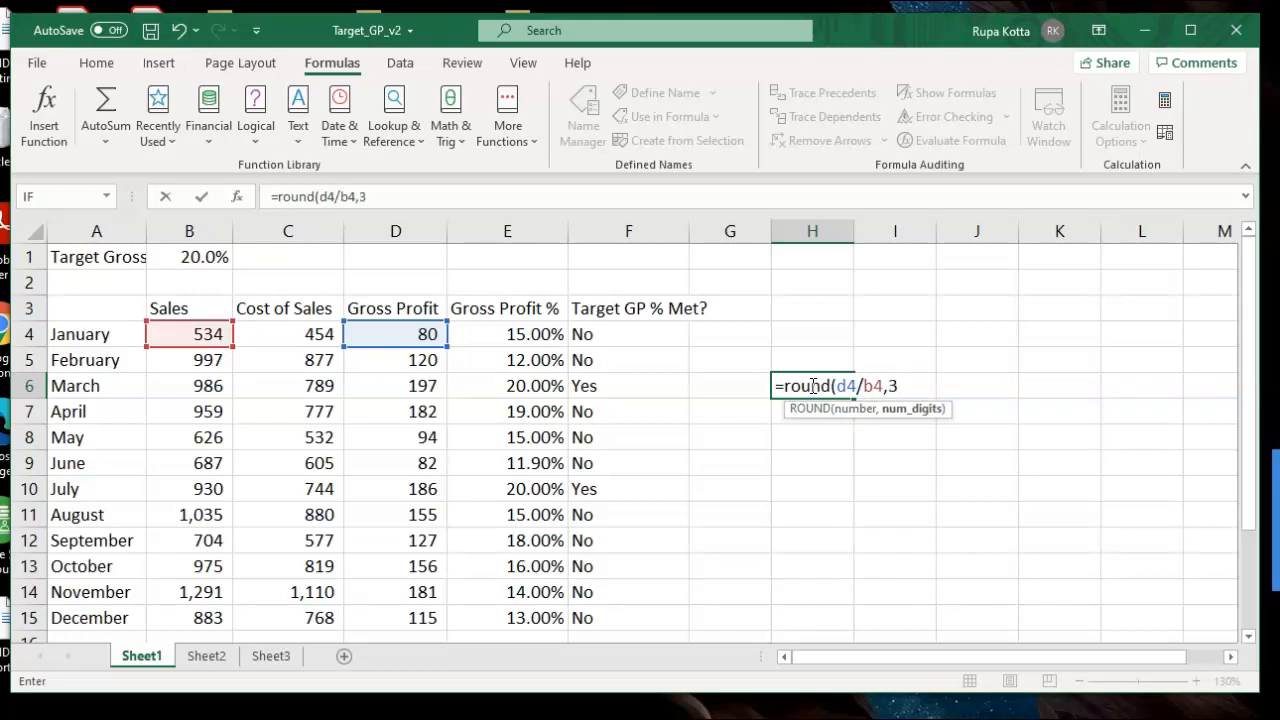
pyautogui.write(')')
pyautogui.click(789, 388)
pyautogui.press('BackSpace')
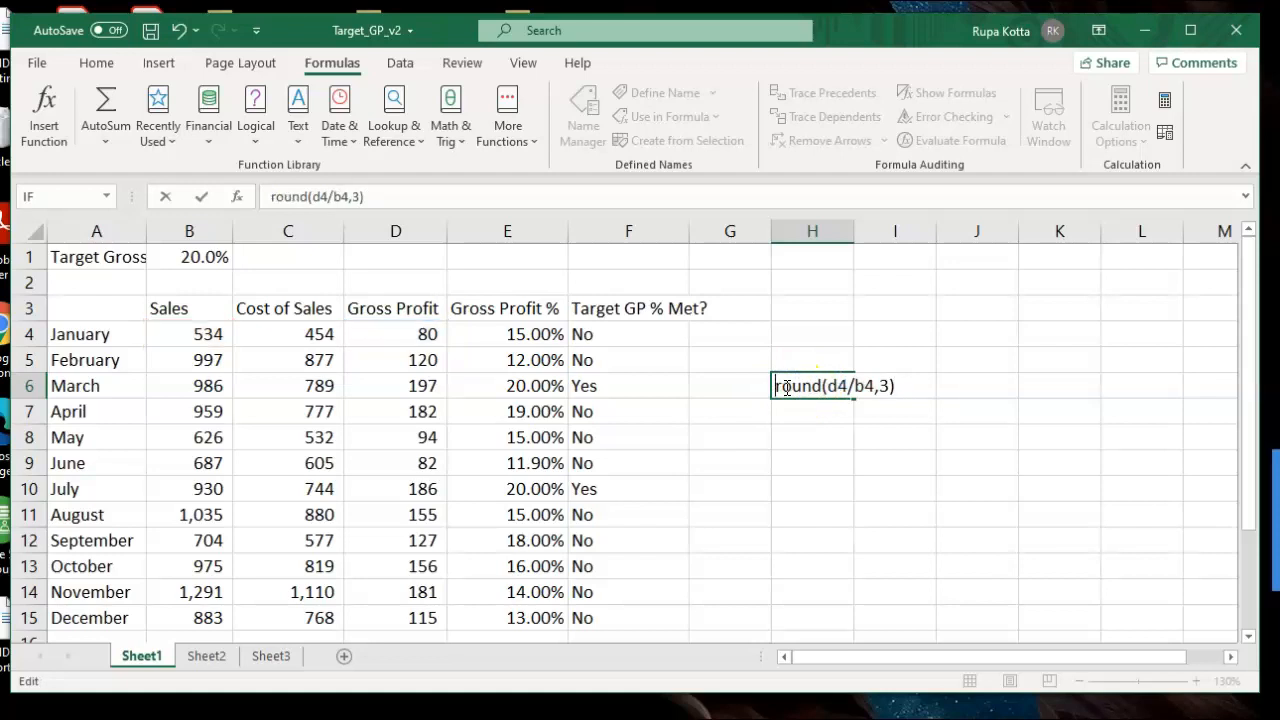
pyautogui.click(845, 460)
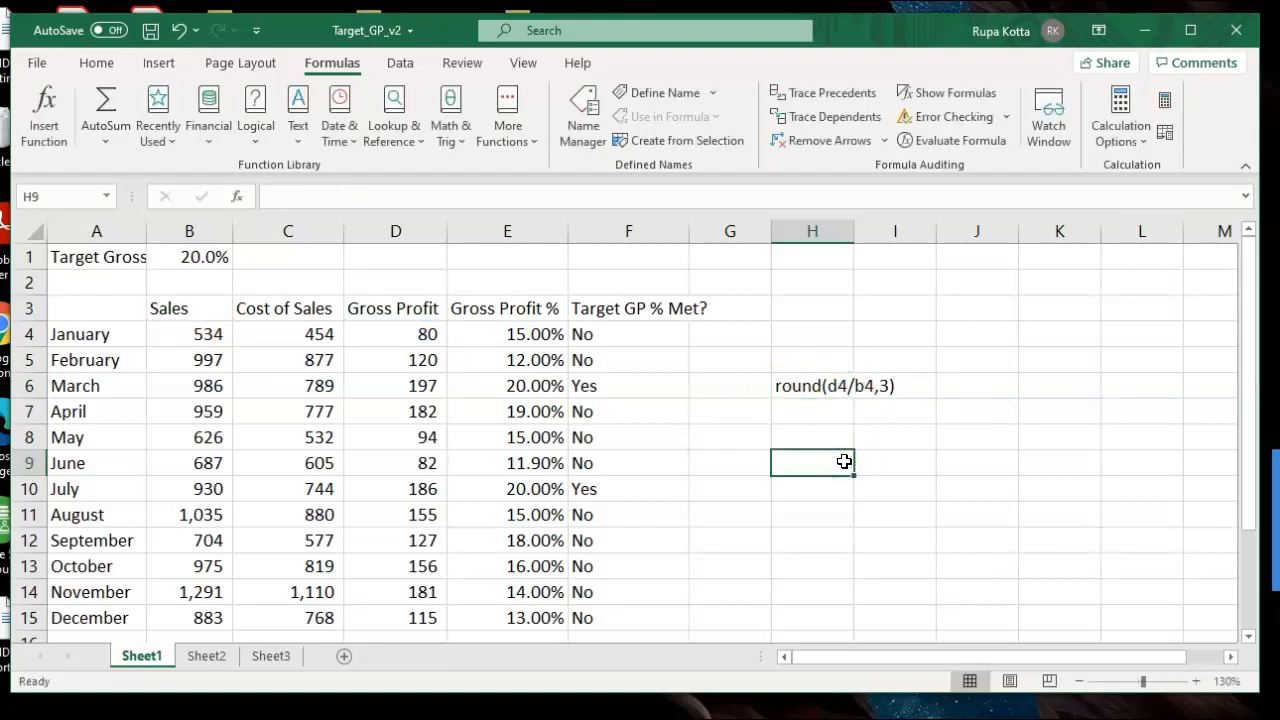
pyautogui.click(815, 436)
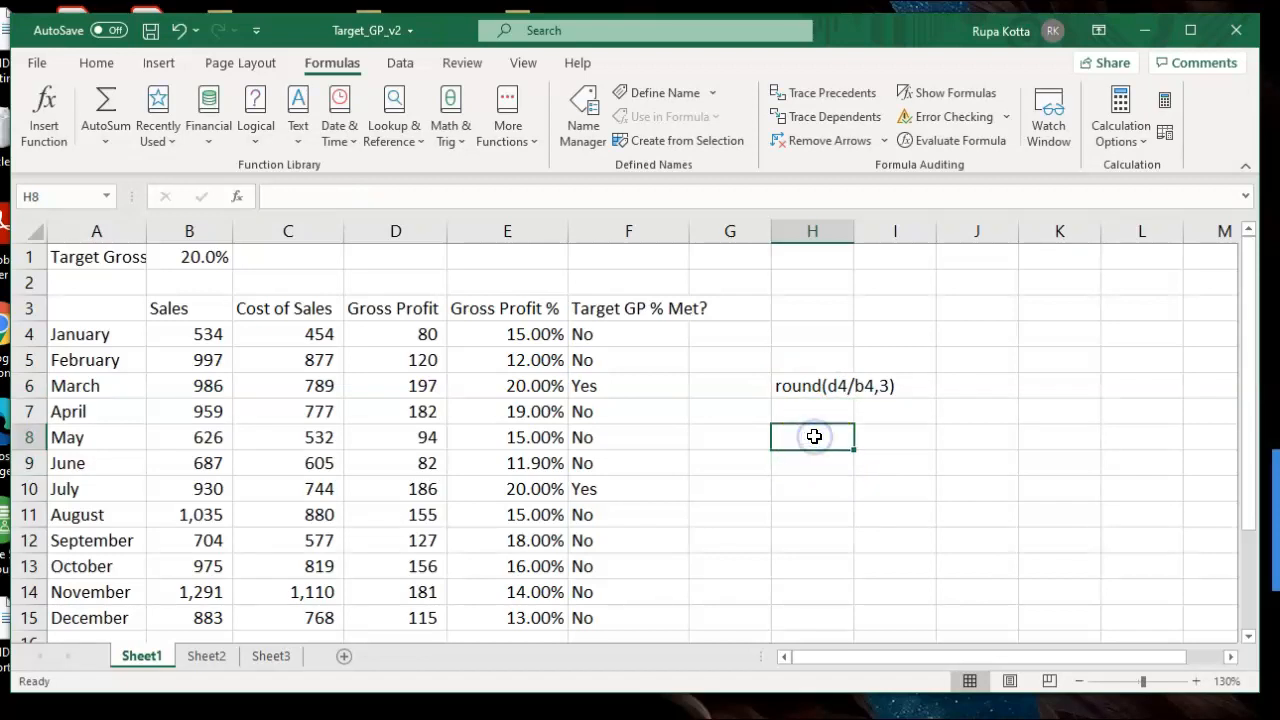
pyautogui.write('roun')
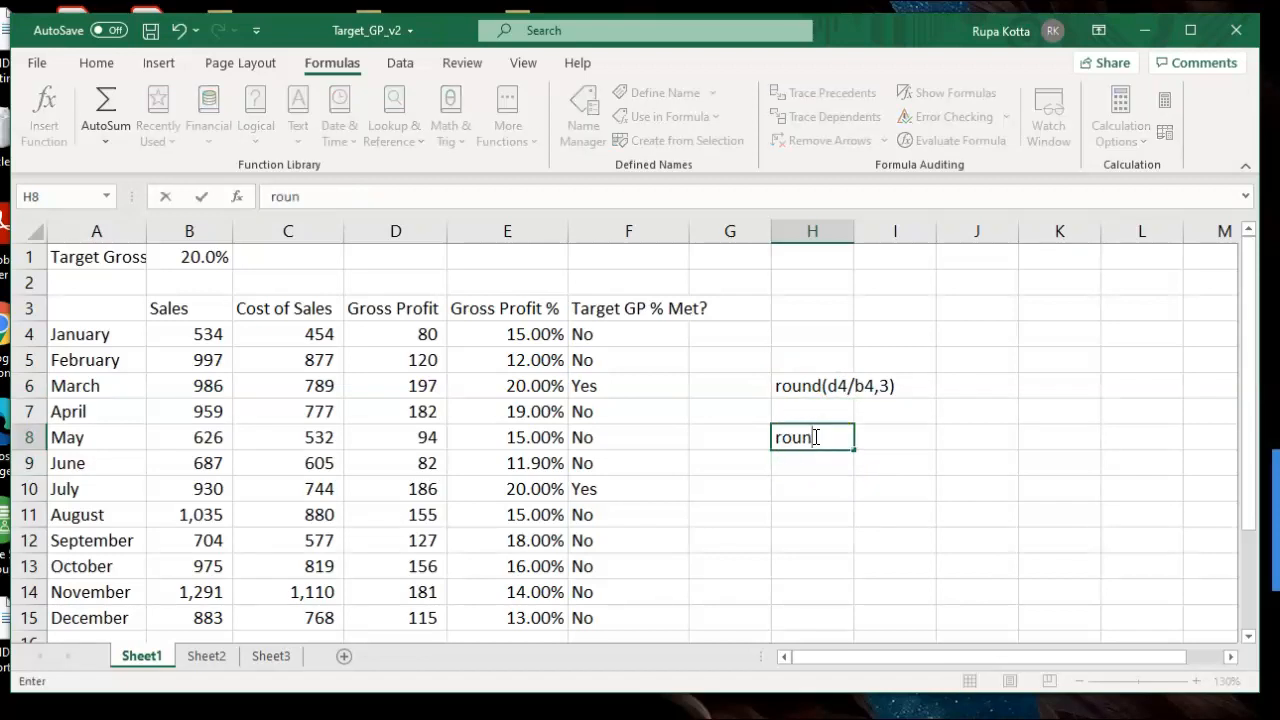
pyautogui.press('BackSpace')
pyautogui.press('BackSpace')
pyautogui.press('BackSpace')
pyautogui.press('BackSpace')
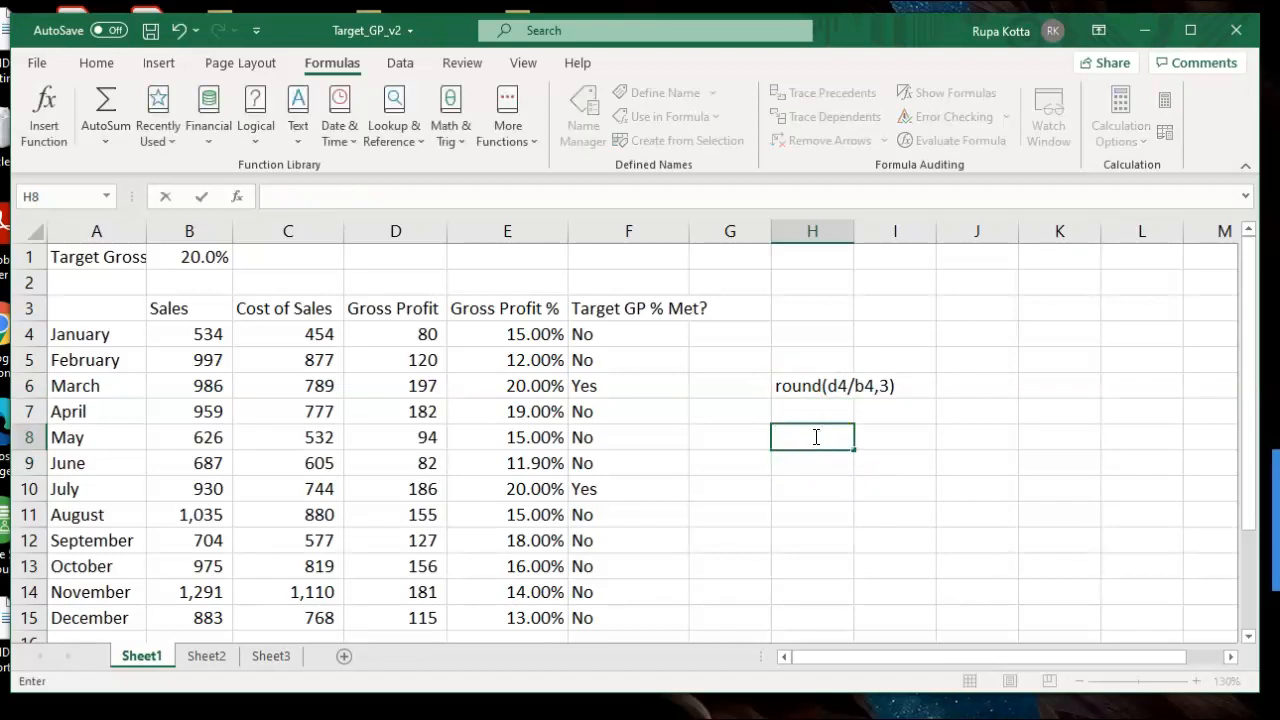
# Enter a ROUNDDOWN formula in H8 that divides D4 by B4 and rounds down to 3 decimal places, =ROUNDDOWN(d4/b4,3)
pyautogui.write('=ro')
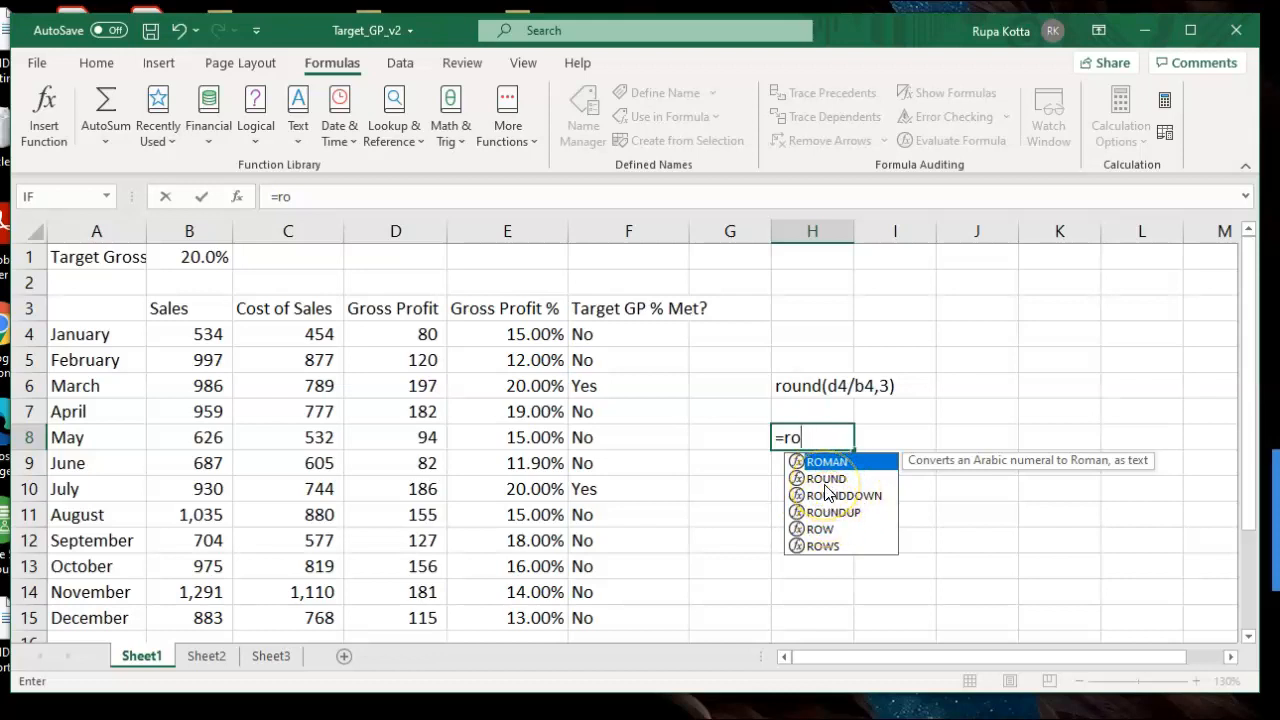
pyautogui.write('und')
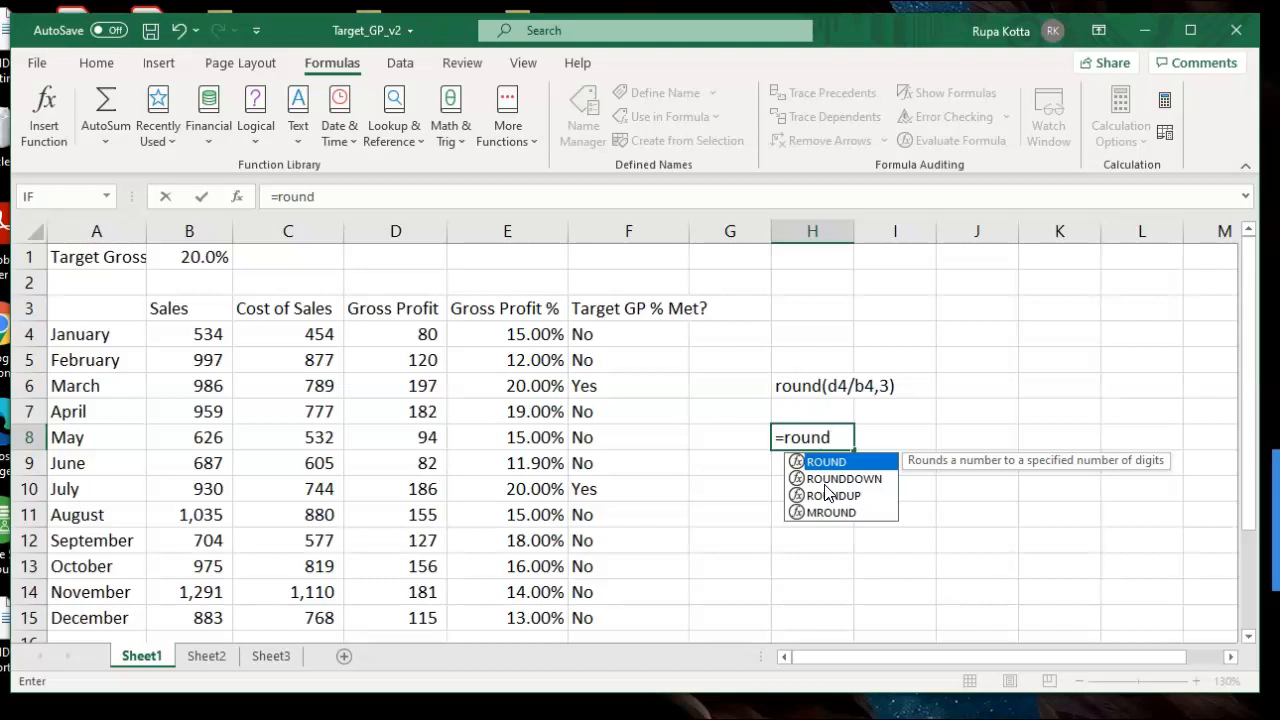
pyautogui.doubleClick(840, 478)
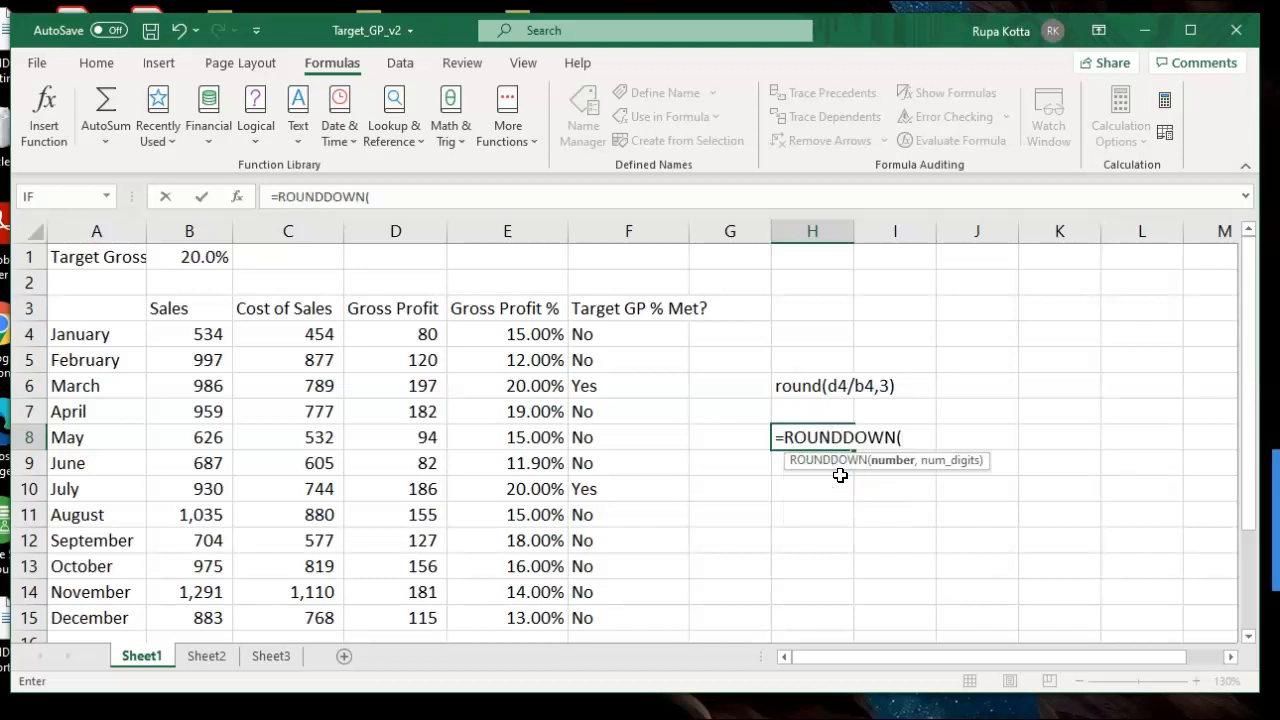
pyautogui.write('d')
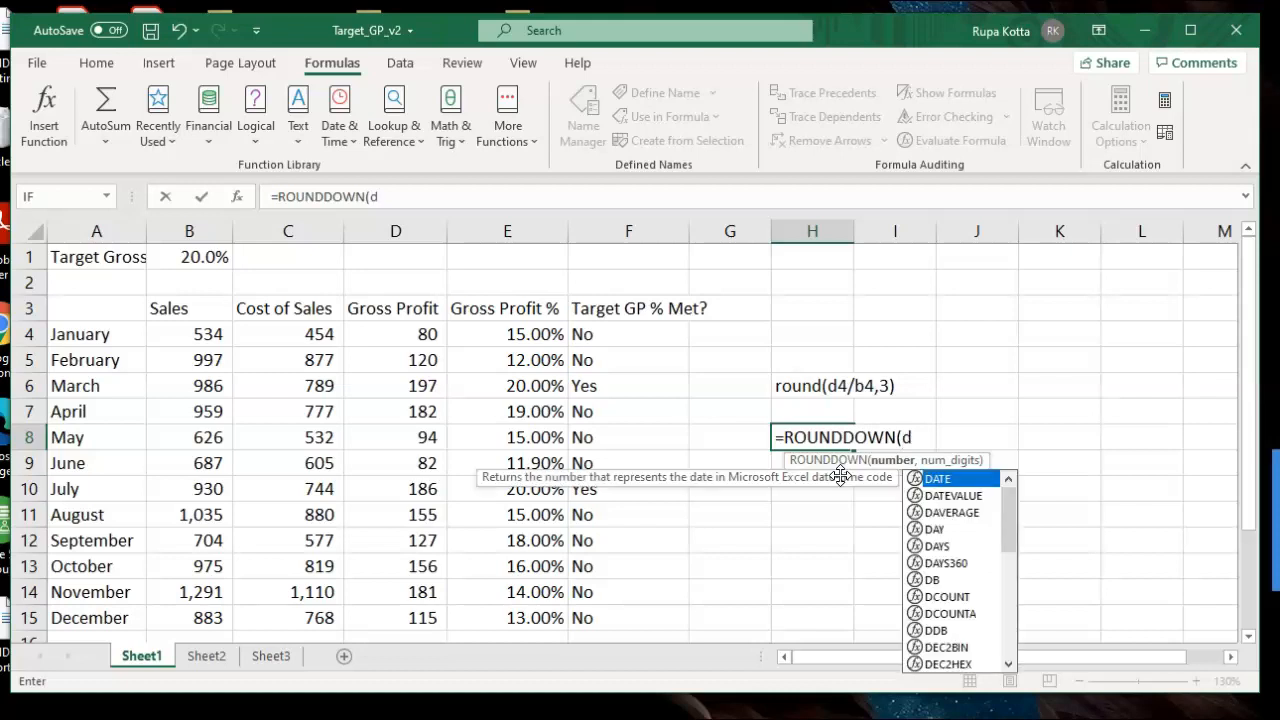
pyautogui.write('4/b4')
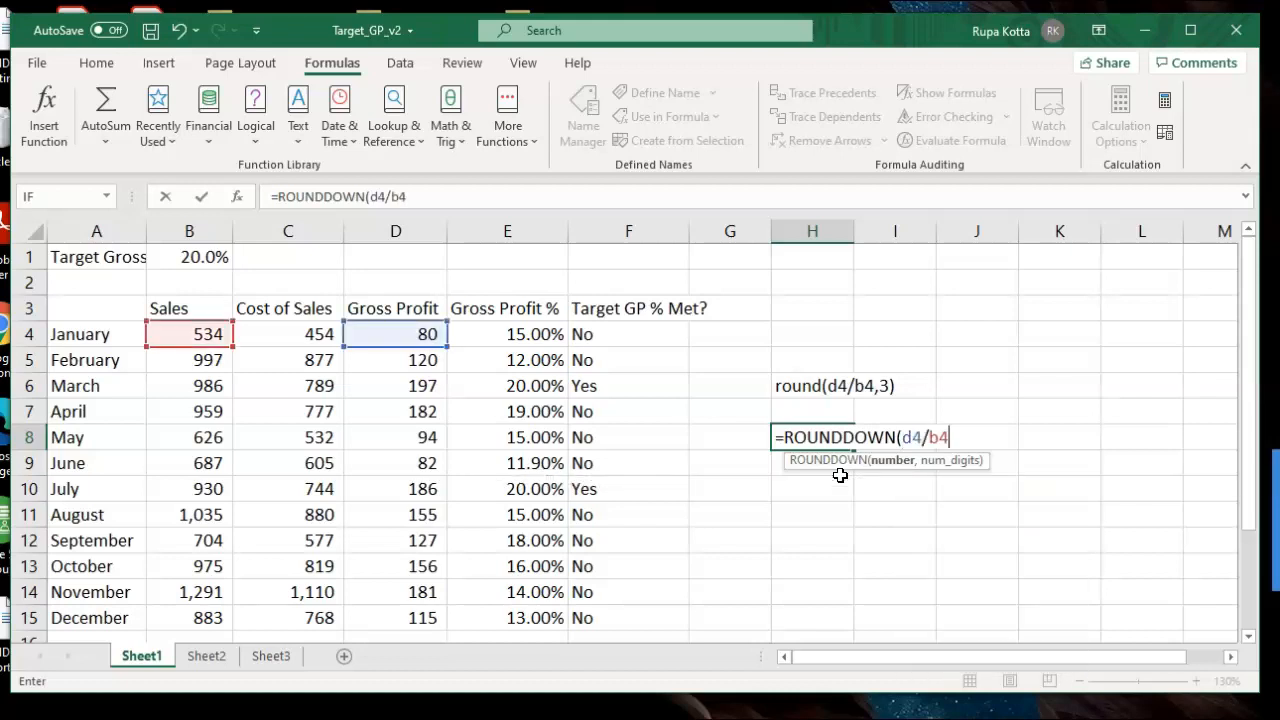
pyautogui.write(',')
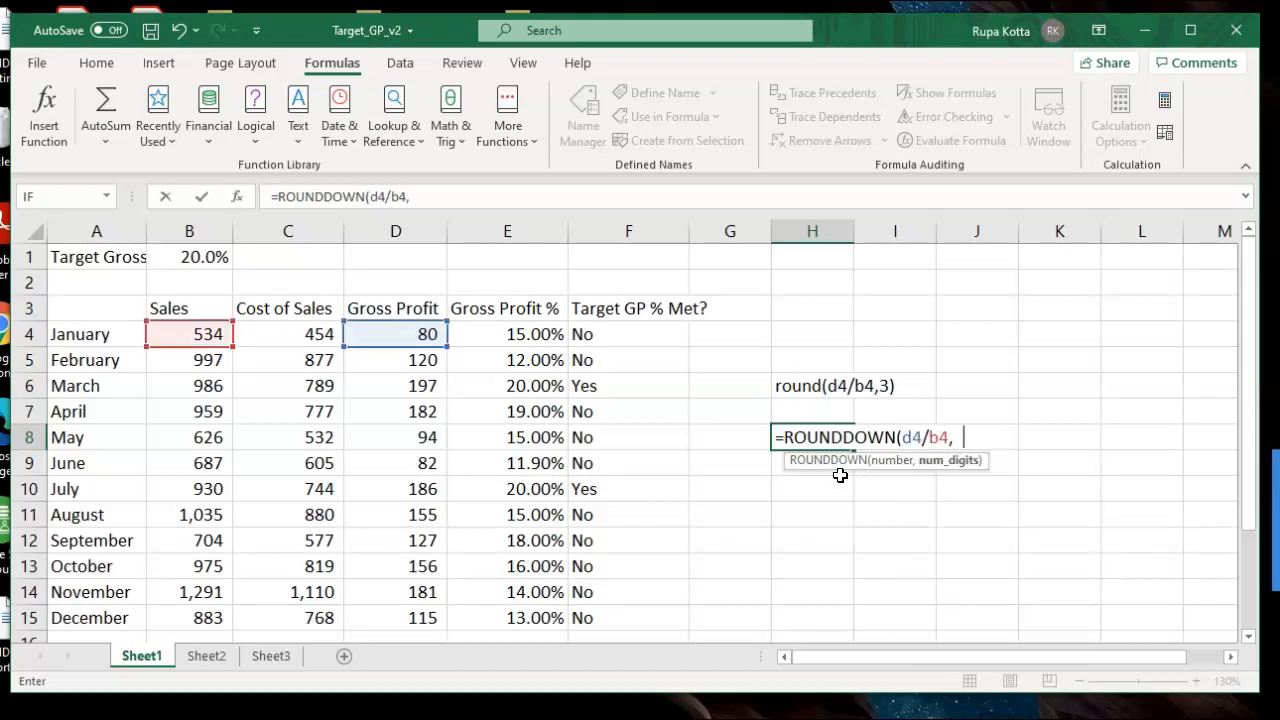
pyautogui.write('3)')
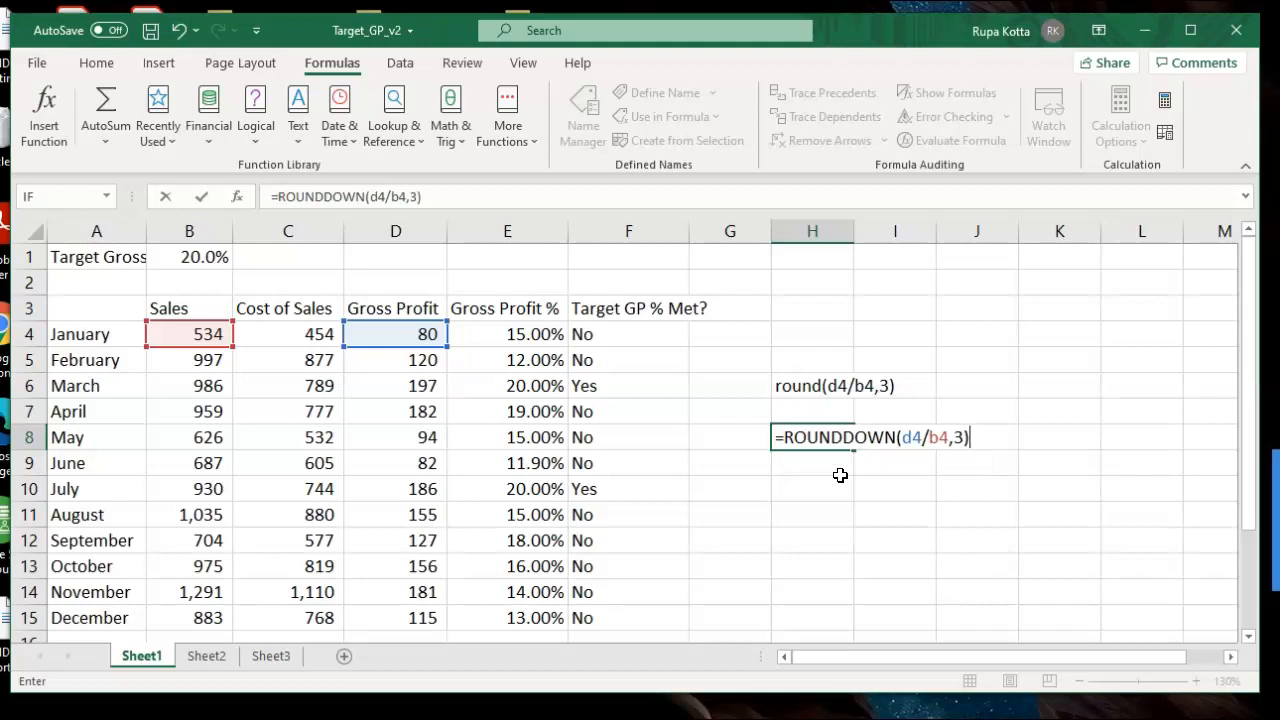
pyautogui.press('Return')
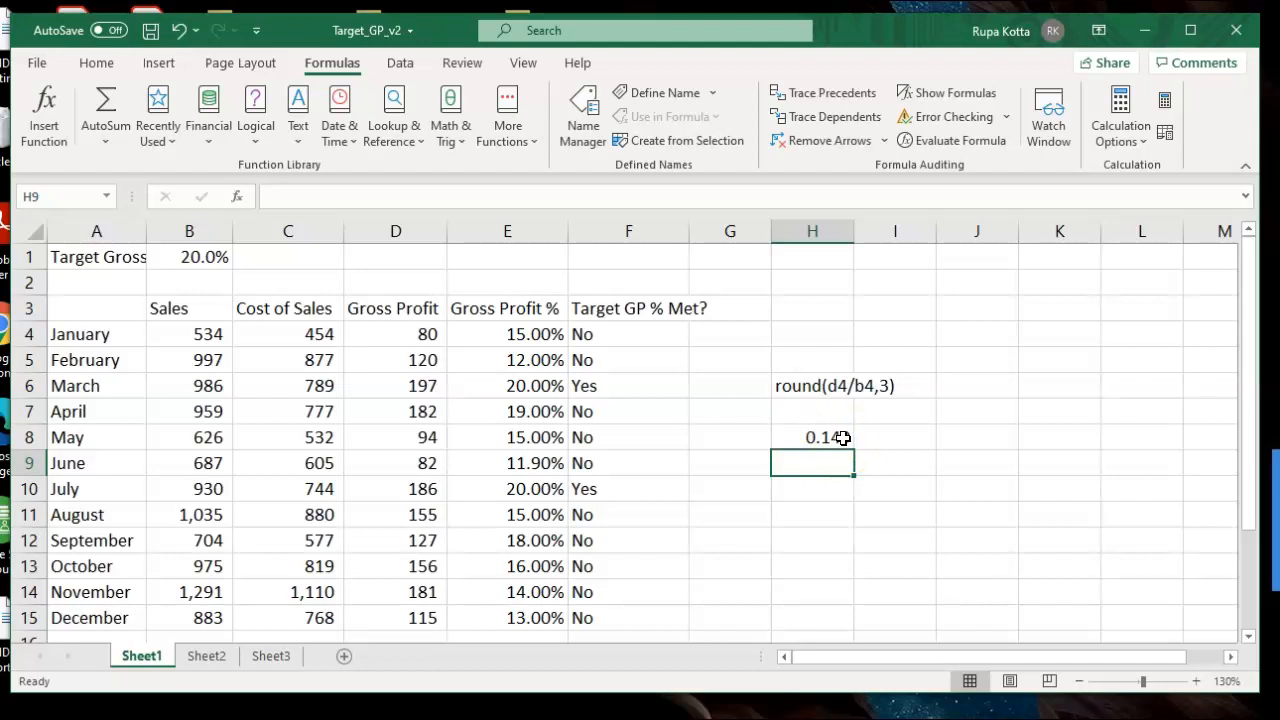
# Remove the equals sign from the formula in H8 so it reads as the plain text note ROUNDDOWN(D4/B4,3)
pyautogui.click(820, 437)
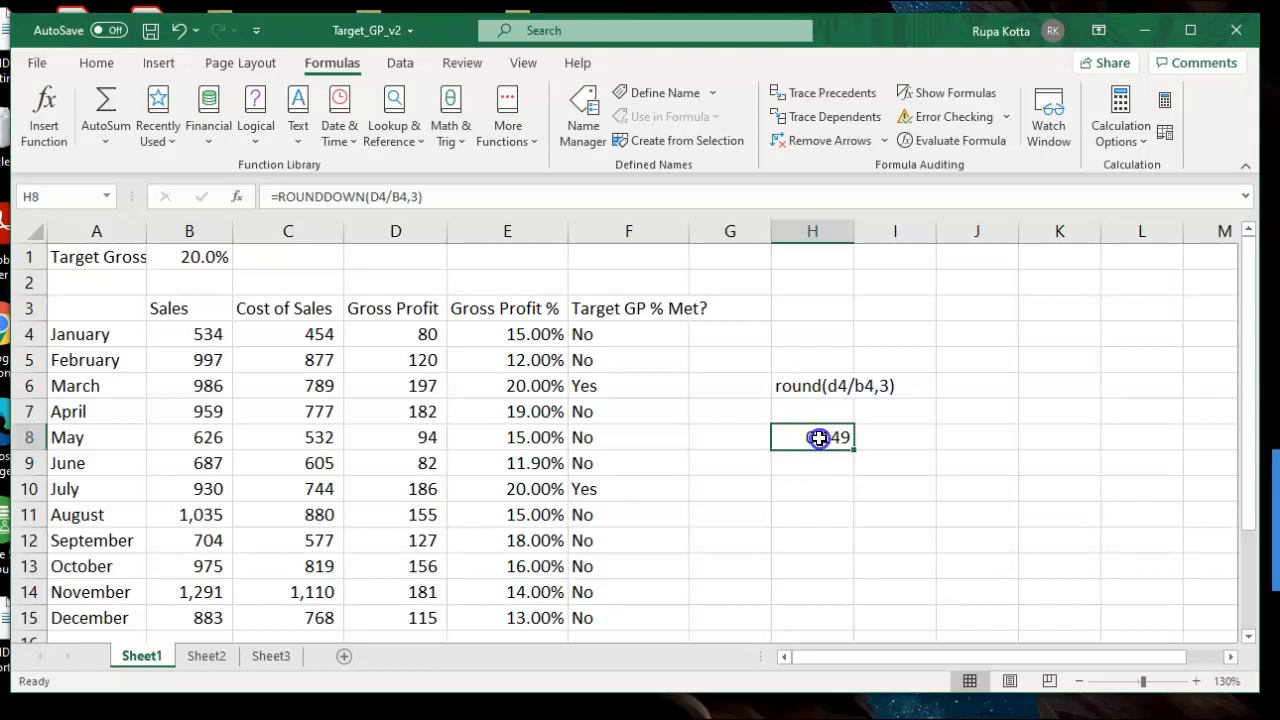
pyautogui.doubleClick(820, 437)
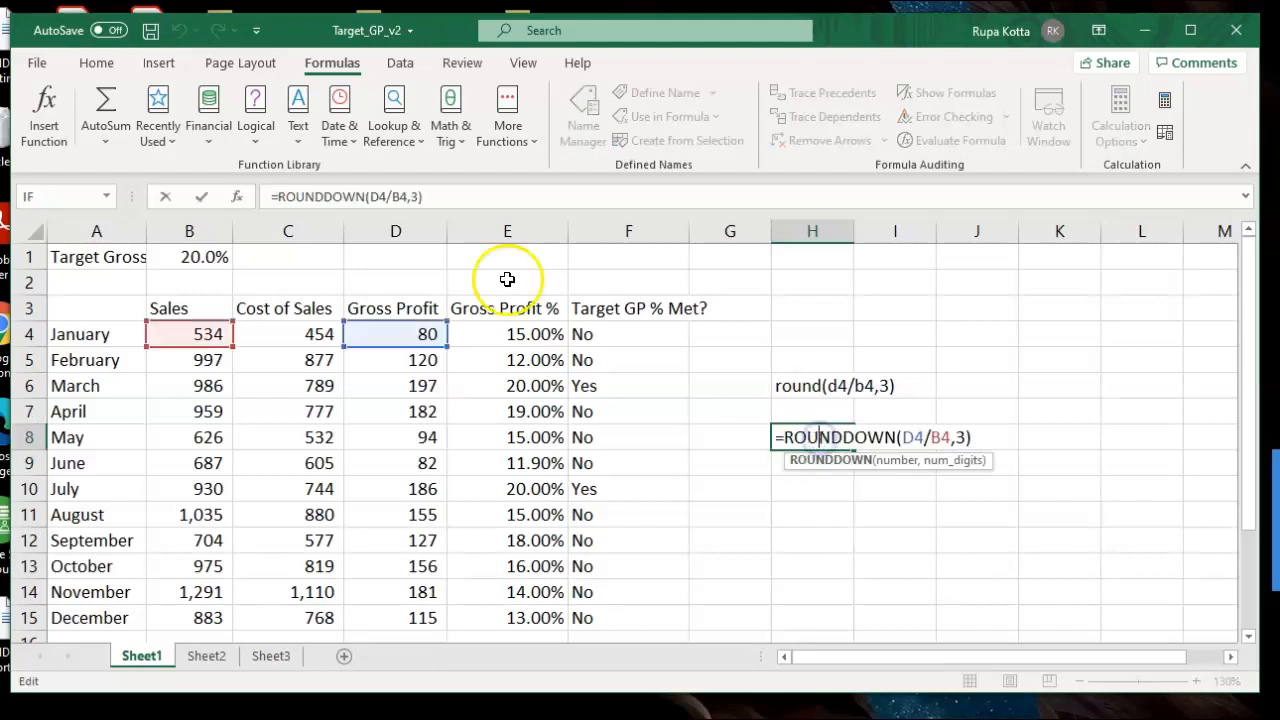
pyautogui.click(782, 437)
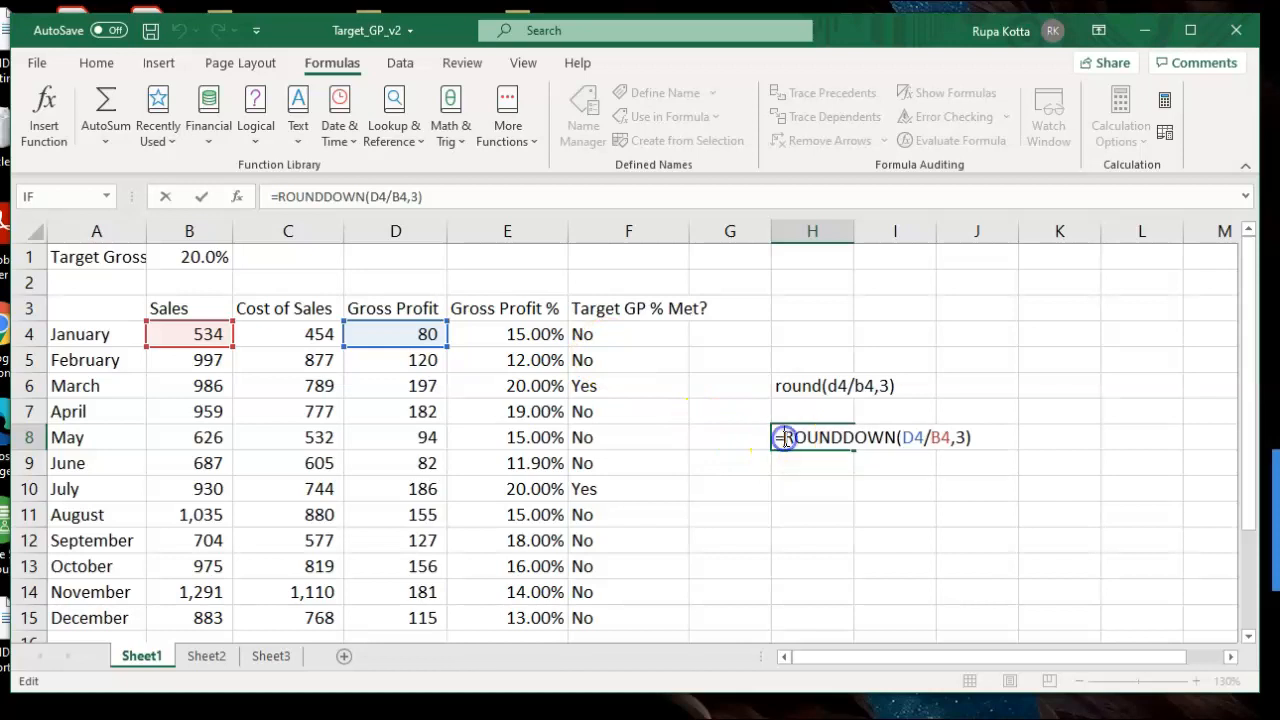
pyautogui.press('BackSpace')
pyautogui.press('Return')
pyautogui.click(850, 477)
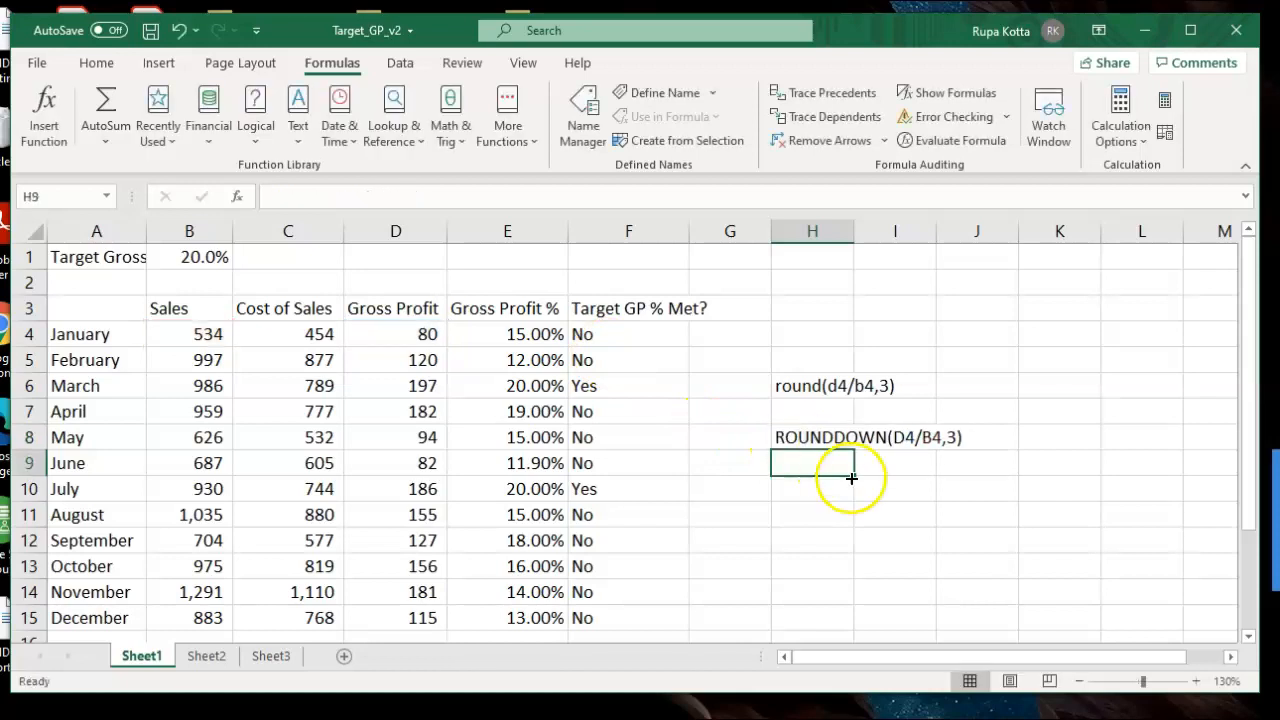